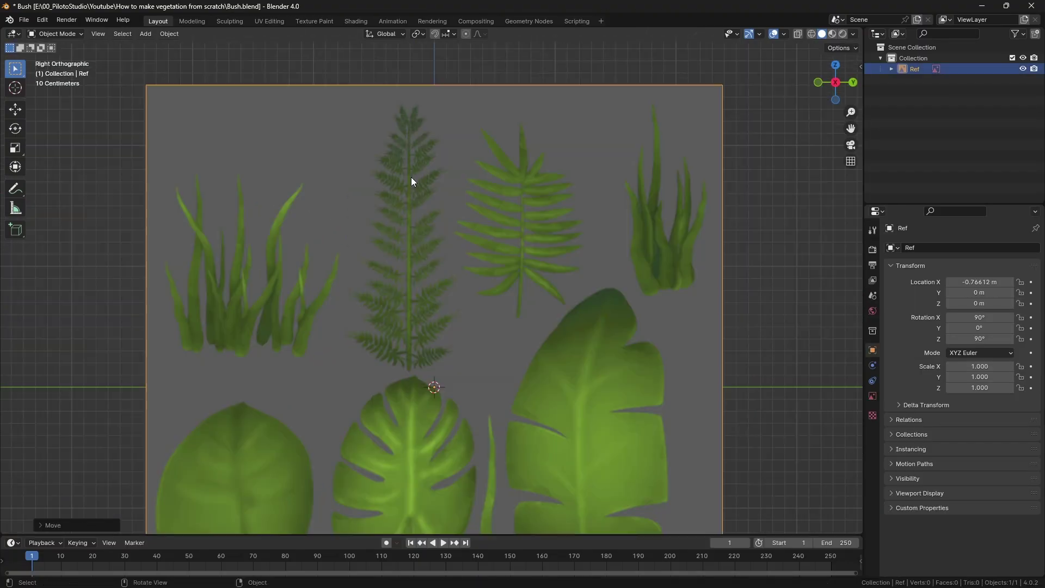
Step: Reset the Ref image's location and move it along X to about -0.77 m, behind the origin
{"action": "scroll", "coordinate": [471, 361], "scroll_direction": "down", "scroll_amount": 2}
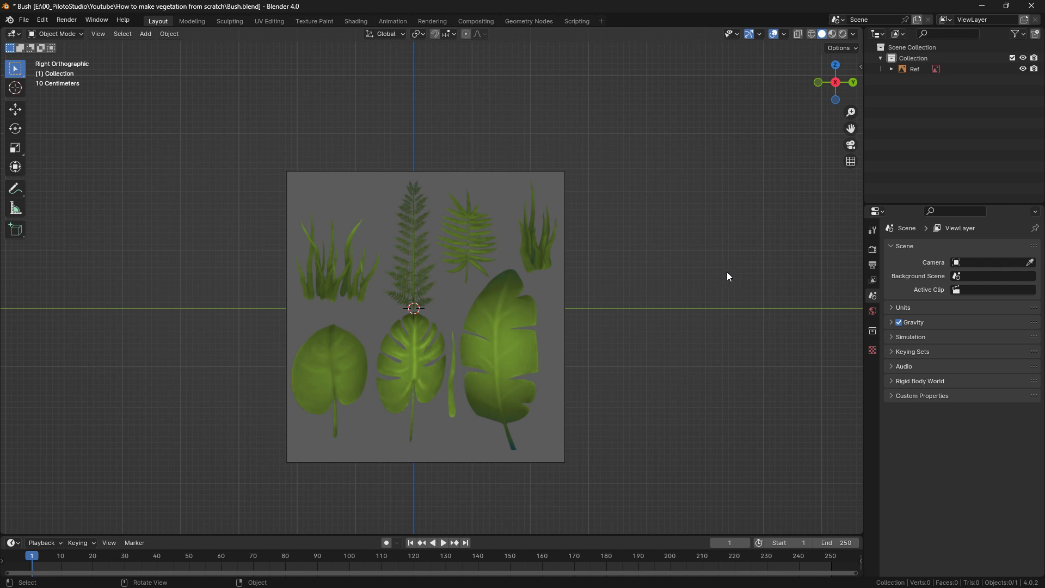
{"action": "middle_click_drag", "start_coordinate": [349, 251], "coordinate": [452, 282]}
{"action": "left_click", "coordinate": [915, 69]}
{"action": "key", "text": "alt+g"}
{"action": "middle_click_drag", "start_coordinate": [624, 354], "coordinate": [604, 373]}
{"action": "key", "text": "g"}
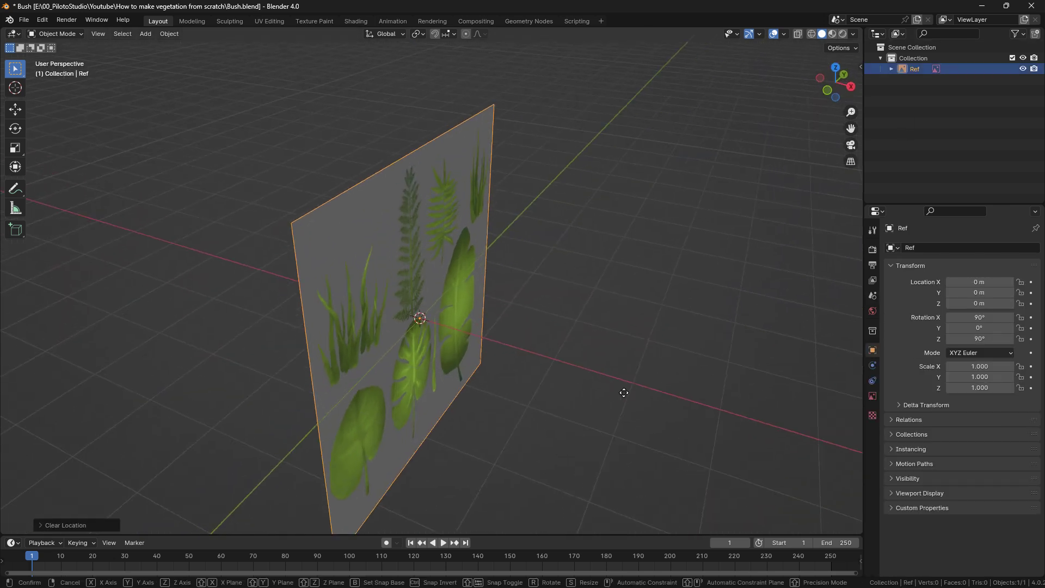
{"action": "key", "text": "x"}
{"action": "left_click", "coordinate": [579, 382]}
{"action": "left_click", "coordinate": [851, 87]}
{"action": "key", "text": "KP_Decimal"}
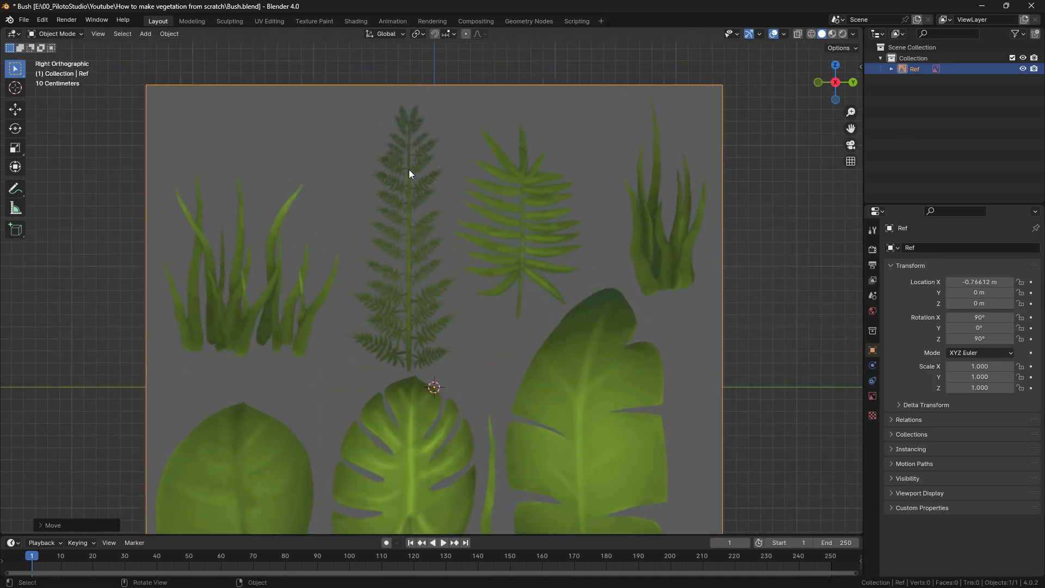
{"action": "key", "text": "g"}
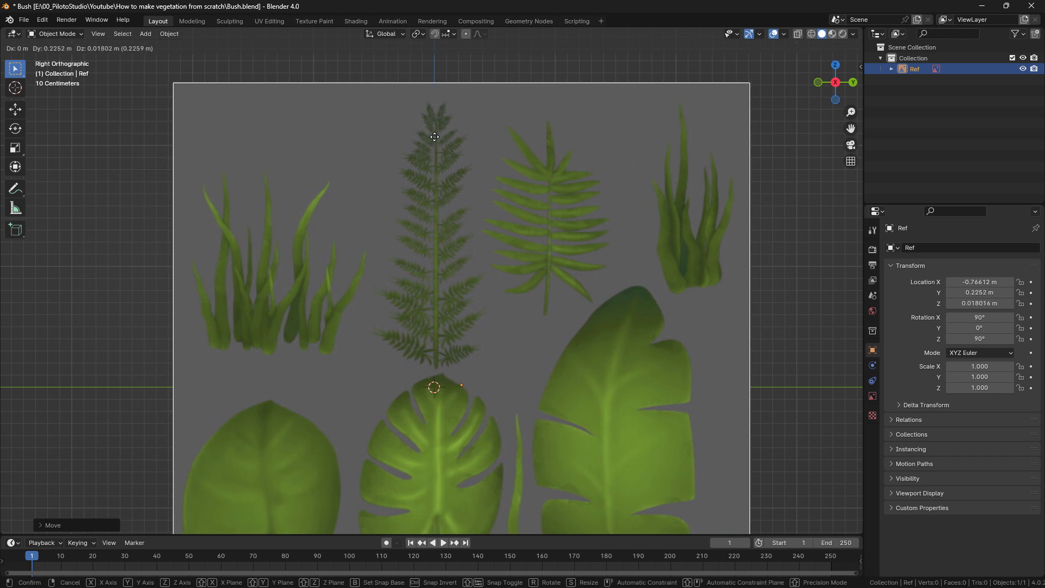
{"action": "left_click", "coordinate": [431, 134]}
{"action": "key", "text": "ctrl+z"}
Step: Move the reference image to about Y 0.216 m and Z -0.14 m, placing the fern's stem base at the origin, and save
{"action": "key", "text": "g"}
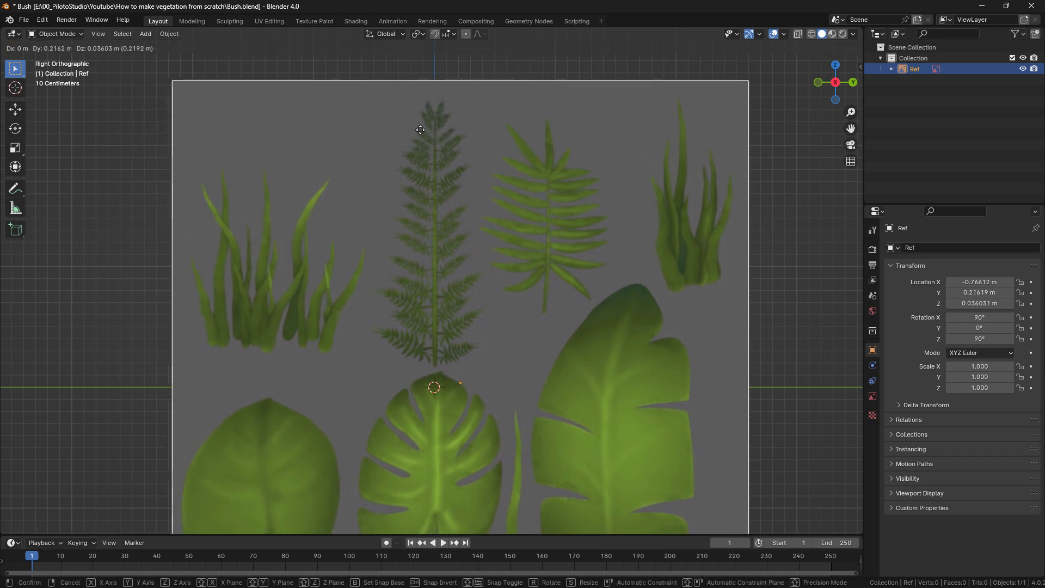
{"action": "left_click", "coordinate": [420, 130]}
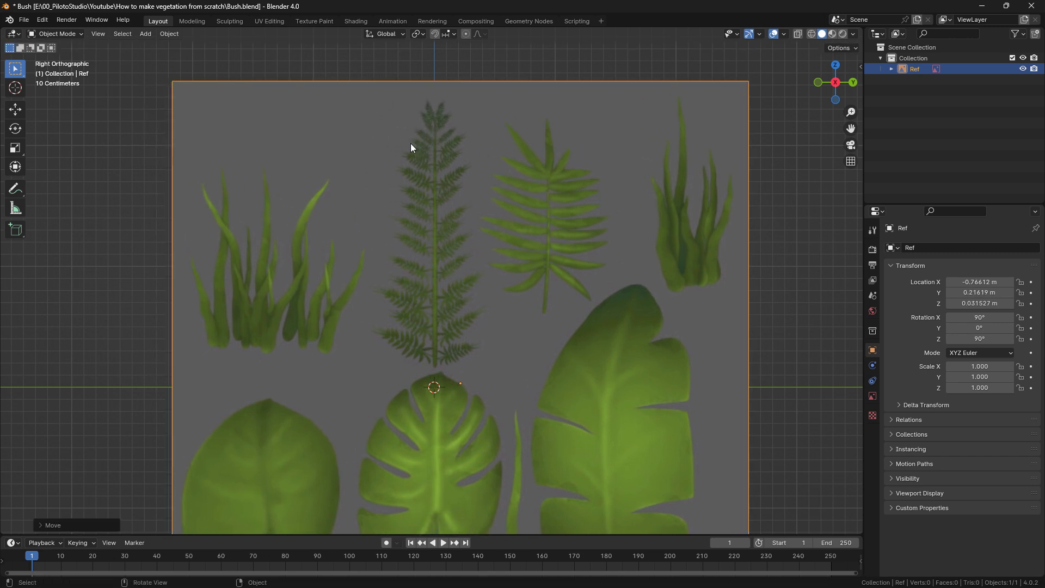
{"action": "key", "text": "g"}
{"action": "key", "text": "z"}
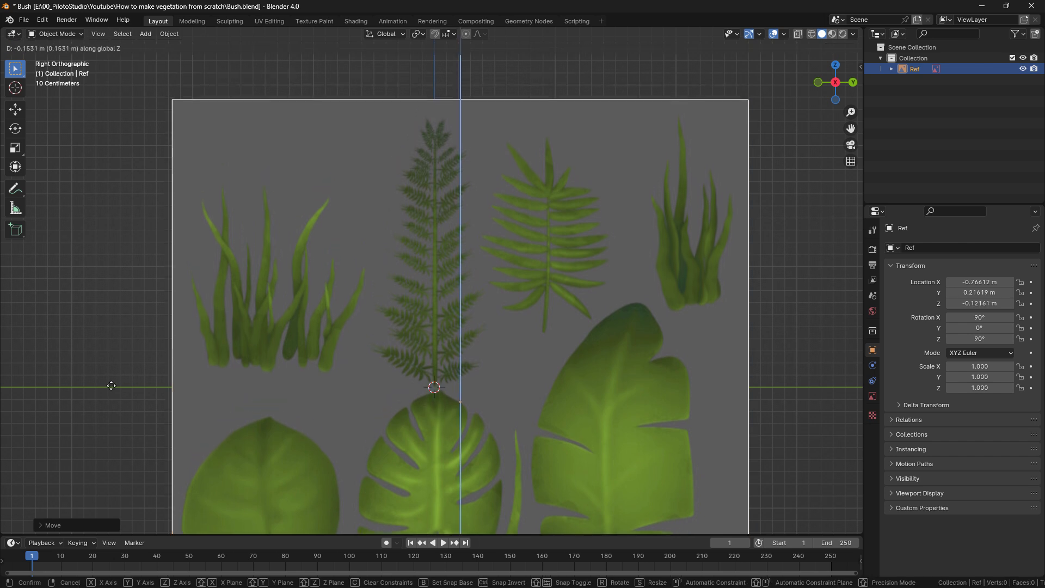
{"action": "left_click", "coordinate": [109, 387]}
{"action": "scroll", "coordinate": [84, 378], "scroll_direction": "down", "scroll_amount": 3}
{"action": "middle_click_drag", "start_coordinate": [201, 315], "coordinate": [466, 289]}
{"action": "key", "text": "ctrl+s"}
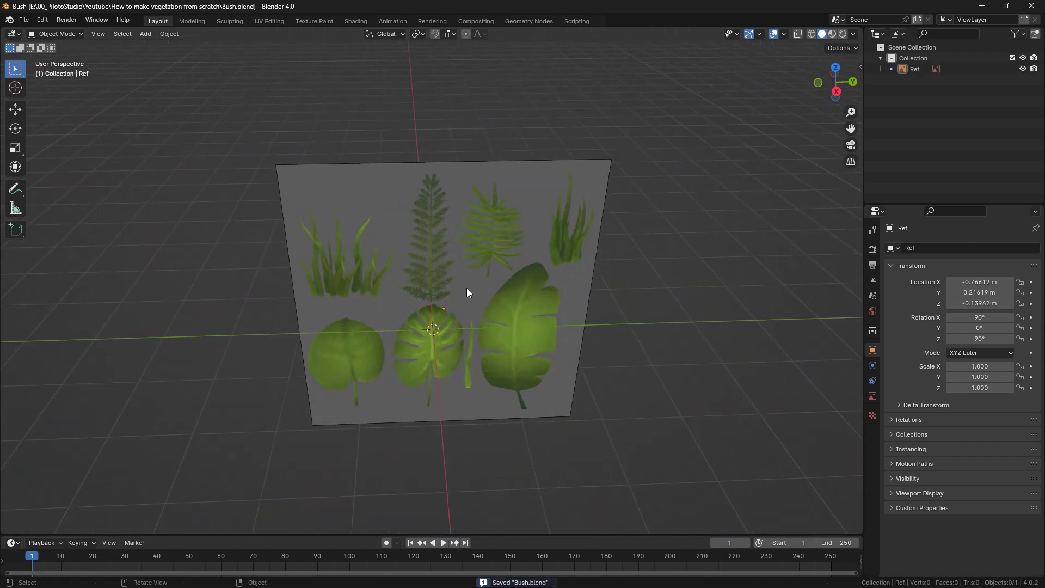
{"action": "left_click", "coordinate": [837, 94]}
{"action": "middle_click_drag", "start_coordinate": [409, 260], "coordinate": [579, 358]}
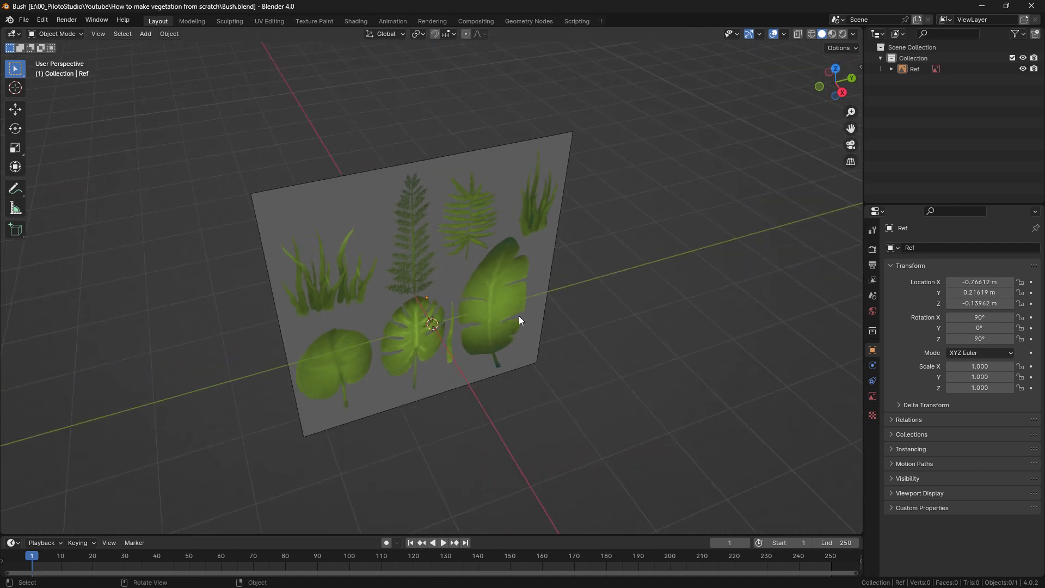
{"action": "middle_click_drag", "start_coordinate": [428, 327], "coordinate": [481, 328]}
Step: Add a mesh circle at the origin and scale its geometry down to roughly the fern stem's thickness
{"action": "left_click", "coordinate": [845, 93]}
{"action": "scroll", "coordinate": [470, 361], "scroll_direction": "up", "scroll_amount": 5}
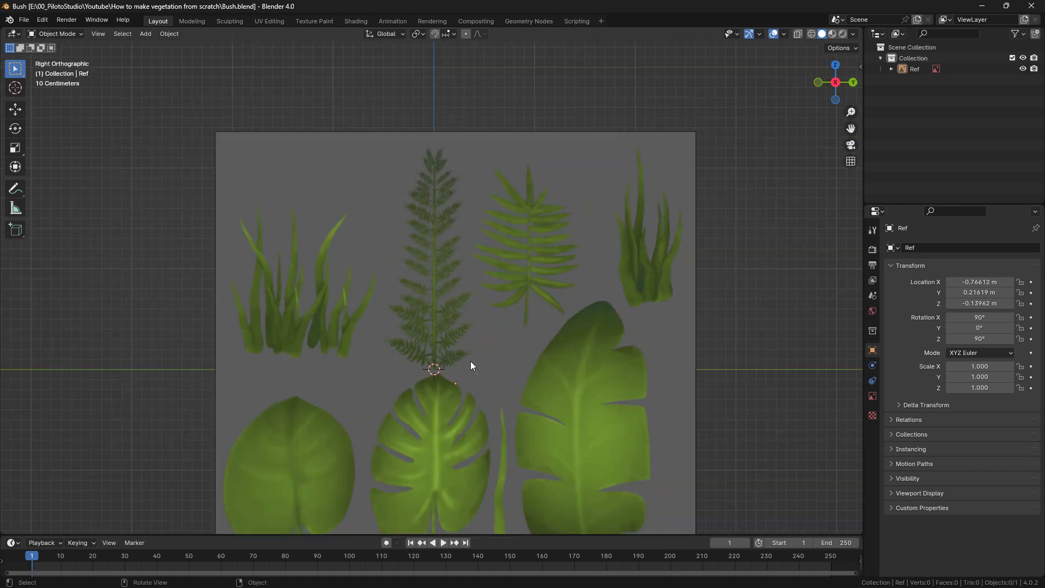
{"action": "scroll", "coordinate": [470, 361], "scroll_direction": "down", "scroll_amount": 2}
{"action": "left_click_drag", "start_coordinate": [356, 76], "coordinate": [501, 401]}
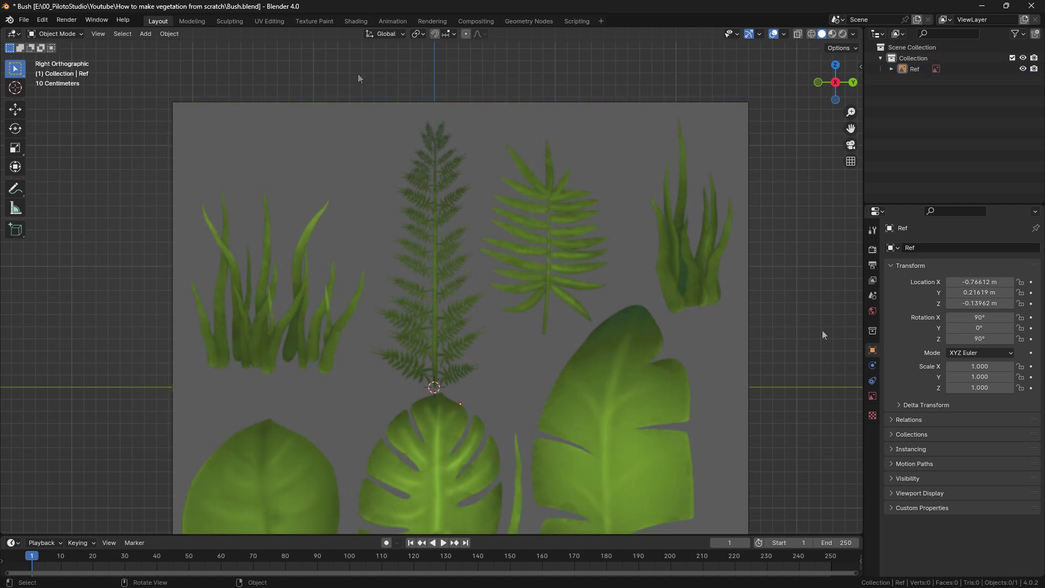
{"action": "key", "text": "shift+a"}
{"action": "mouse_move", "coordinate": [632, 276]}
{"action": "left_click", "coordinate": [678, 299]}
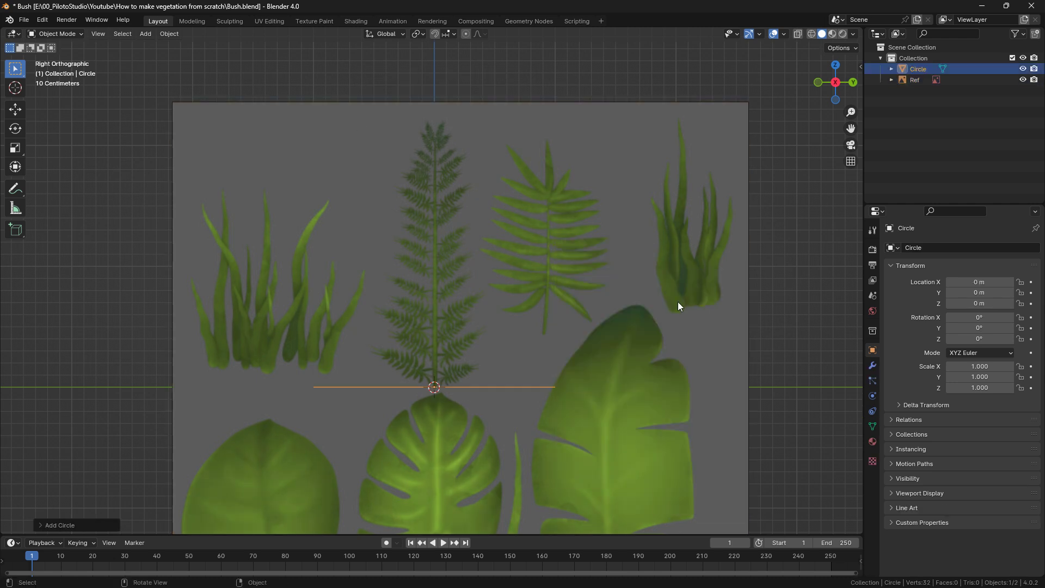
{"action": "key", "text": "Tab"}
{"action": "key", "text": "s"}
{"action": "left_click", "coordinate": [446, 386]}
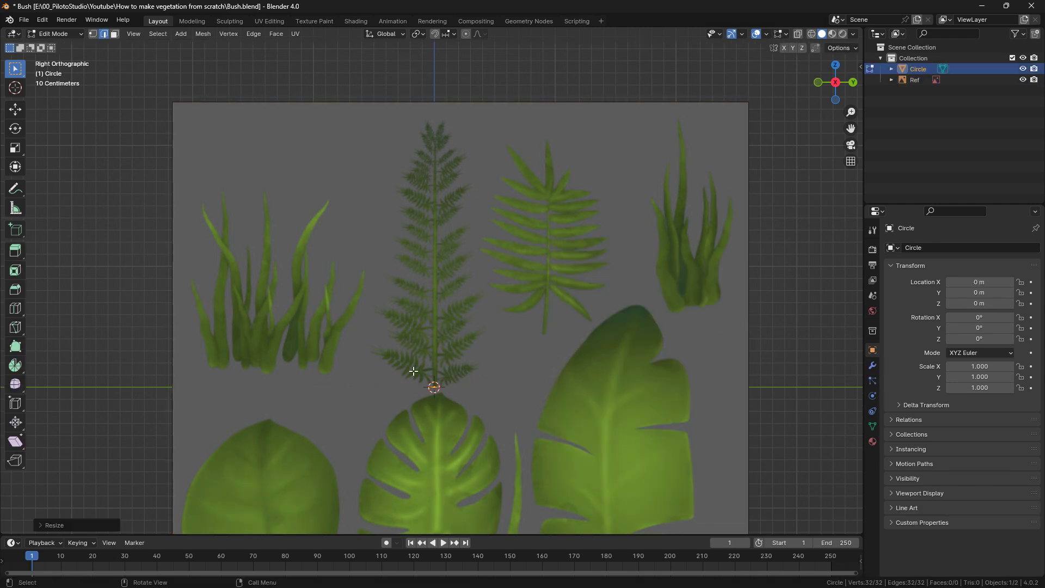
Step: Extrude the small circle upward along Z to just below the fern's tip
{"action": "middle_click_drag", "start_coordinate": [613, 392], "coordinate": [600, 420], "text": "shift"}
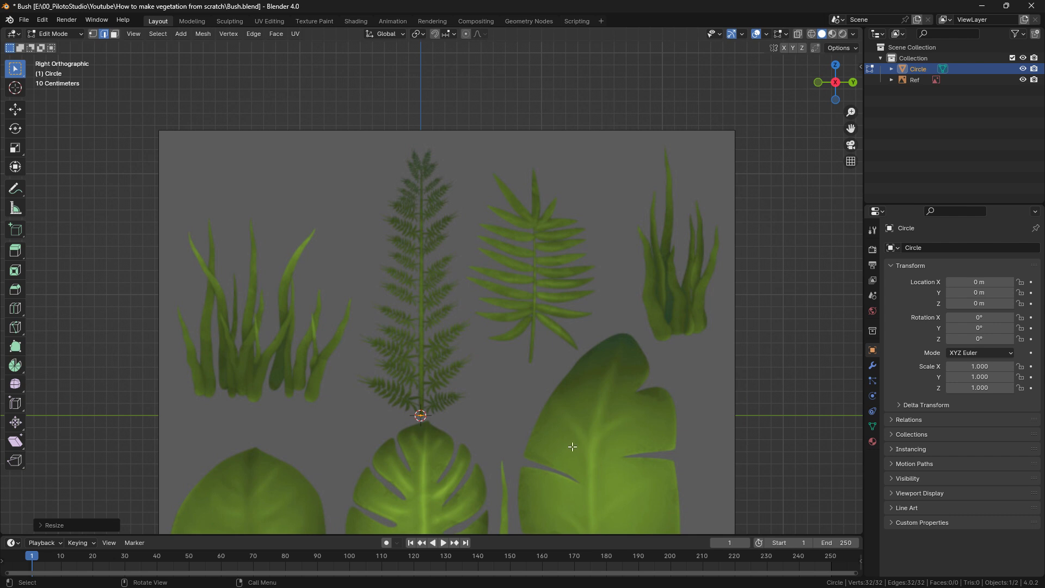
{"action": "key", "text": "e"}
{"action": "key", "text": "z"}
{"action": "left_click", "coordinate": [567, 203]}
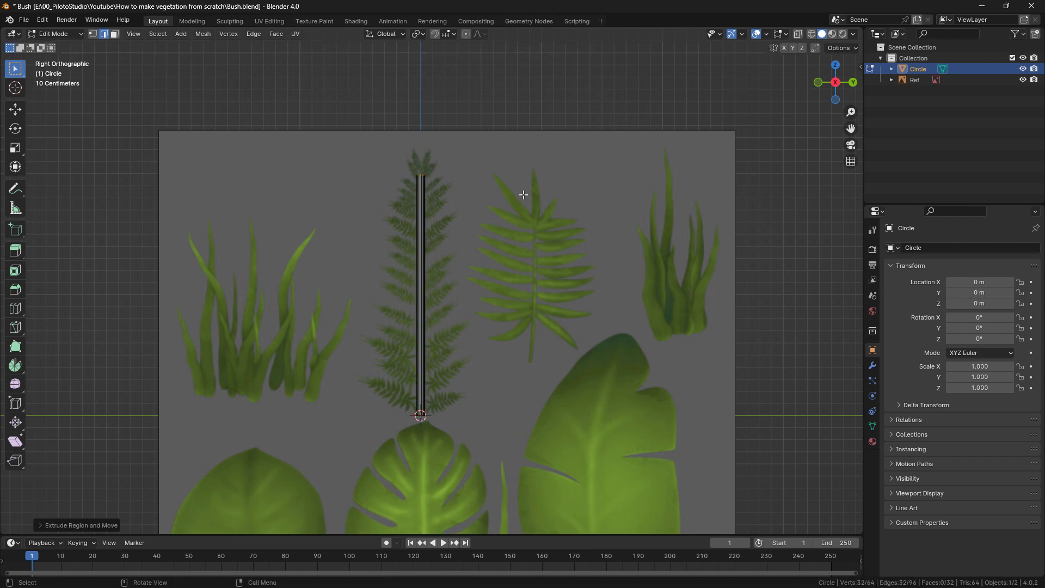
Step: Shrink the stem's top ring and shift it onto the fern's stem in the reference
{"action": "scroll", "coordinate": [514, 316], "scroll_direction": "up", "scroll_amount": 6}
{"action": "key", "text": "s"}
{"action": "left_click", "coordinate": [517, 335]}
{"action": "middle_click_drag", "start_coordinate": [516, 335], "coordinate": [497, 254], "text": "shift"}
{"action": "key", "text": "g"}
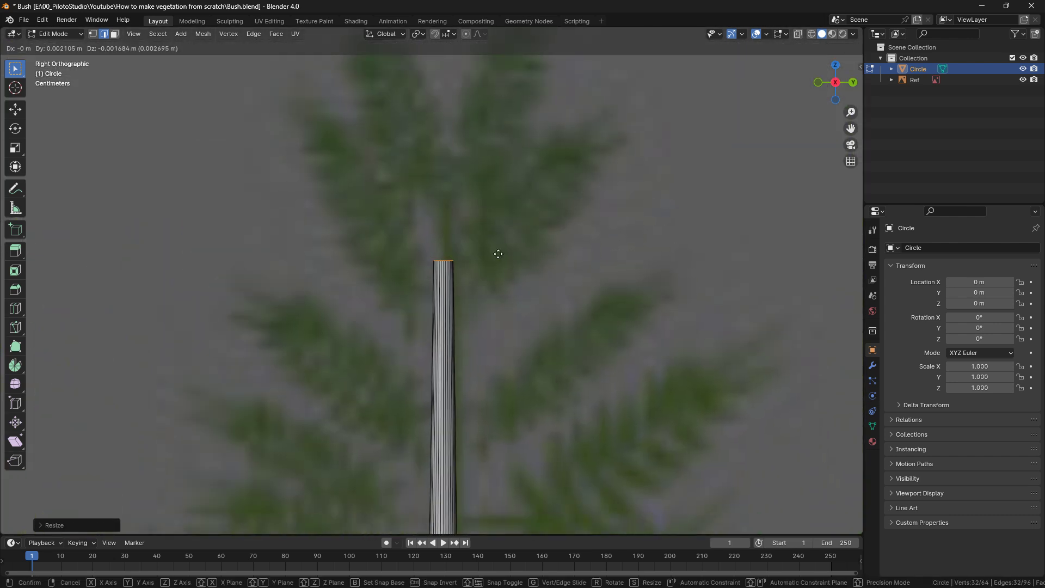
{"action": "left_click", "coordinate": [502, 264]}
Step: Extrude the top ring about 0.06 m further up and merge its vertices into a single point
{"action": "key", "text": "e"}
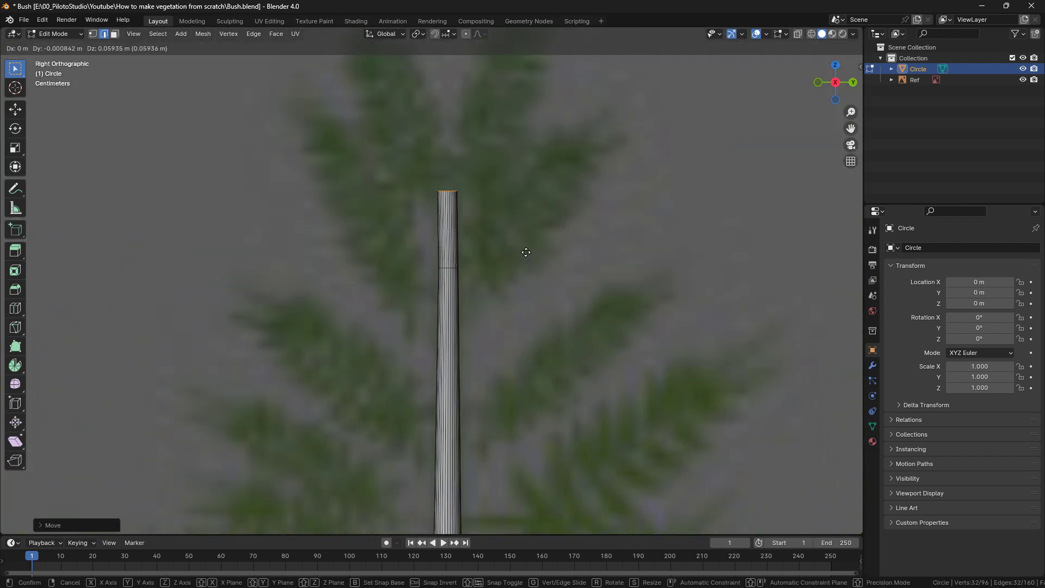
{"action": "left_click", "coordinate": [524, 252]}
{"action": "key", "text": "m"}
{"action": "left_click", "coordinate": [775, 250]}
Step: Select the stem's bottom edge ring, resize it and move it to fit the base of the reference stem
{"action": "scroll", "coordinate": [539, 352], "scroll_direction": "down", "scroll_amount": 9}
{"action": "middle_click_drag", "start_coordinate": [539, 352], "coordinate": [529, 125], "text": "shift"}
{"action": "scroll", "coordinate": [416, 381], "scroll_direction": "up", "scroll_amount": 8}
{"action": "left_click", "coordinate": [415, 406], "text": "alt"}
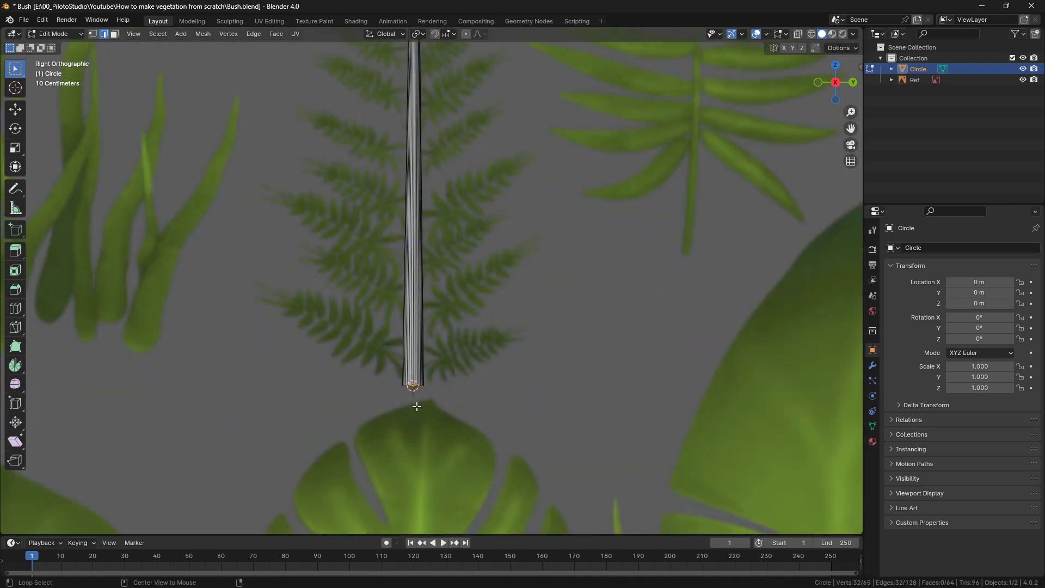
{"action": "key", "text": "s"}
{"action": "left_click", "coordinate": [542, 400]}
{"action": "key", "text": "g"}
{"action": "left_click", "coordinate": [572, 394]}
Step: Add a loop cut across the lower part of the stem and shift the ring to follow the reference
{"action": "scroll", "coordinate": [571, 394], "scroll_direction": "down", "scroll_amount": 6}
{"action": "left_click", "coordinate": [15, 308]}
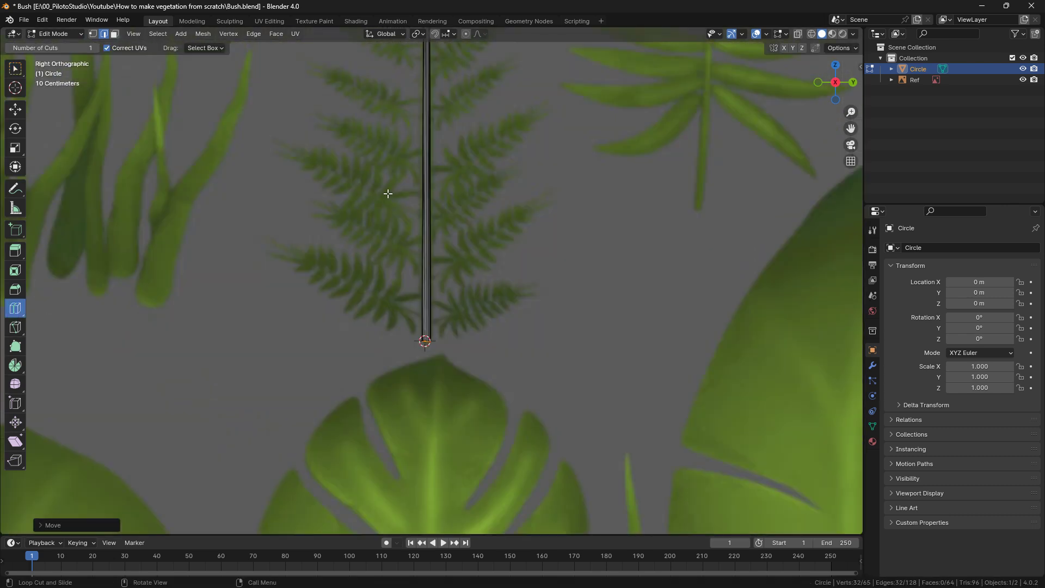
{"action": "middle_click_drag", "start_coordinate": [388, 196], "coordinate": [397, 343], "text": "shift"}
{"action": "left_click", "coordinate": [473, 291]}
{"action": "key", "text": "g"}
{"action": "left_click", "coordinate": [544, 257]}
Step: Add a second loop cut higher on the stem and shift that ring to follow the fern's curve
{"action": "middle_click_drag", "start_coordinate": [460, 158], "coordinate": [455, 292], "text": "shift"}
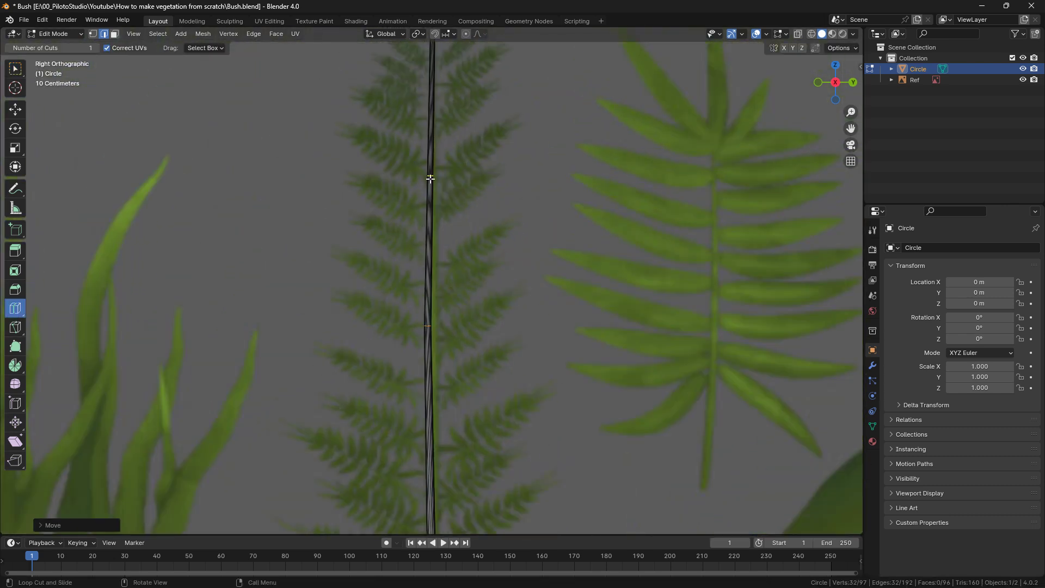
{"action": "left_click", "coordinate": [431, 179]}
{"action": "key", "text": "g"}
{"action": "left_click", "coordinate": [446, 190]}
{"action": "scroll", "coordinate": [446, 229], "scroll_direction": "down", "scroll_amount": 5}
{"action": "scroll", "coordinate": [445, 262], "scroll_direction": "up", "scroll_amount": 5}
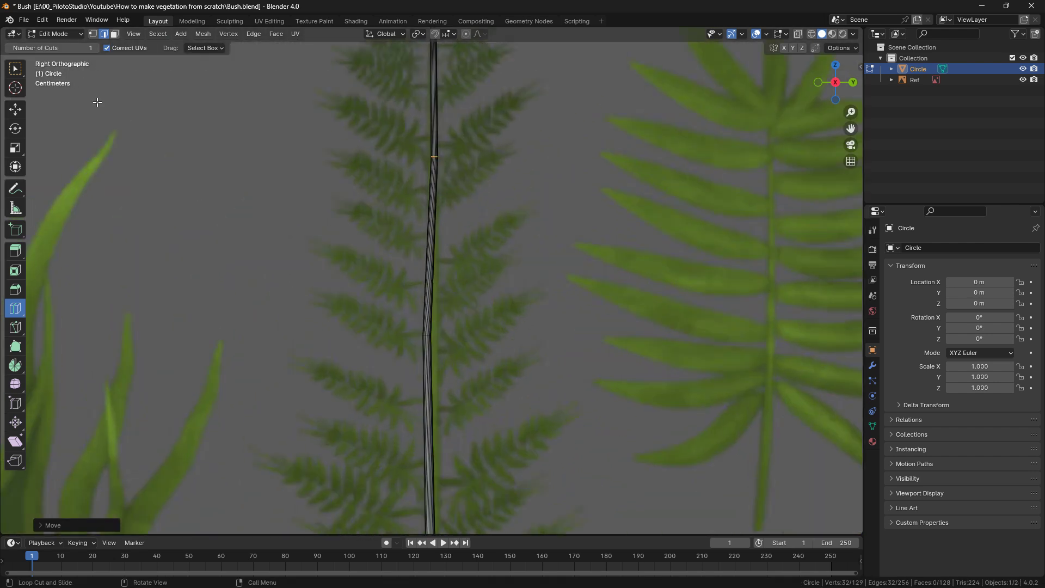
Step: Bevel the selected edge ring to smooth the stem's bend, return to Object Mode and save the file
{"action": "left_click", "coordinate": [15, 69]}
{"action": "scroll", "coordinate": [428, 161], "scroll_direction": "up", "scroll_amount": 5}
{"action": "scroll", "coordinate": [436, 185], "scroll_direction": "down", "scroll_amount": 5}
{"action": "key", "text": "ctrl+b"}
{"action": "left_click", "coordinate": [354, 250]}
{"action": "scroll", "coordinate": [493, 307], "scroll_direction": "down", "scroll_amount": 4}
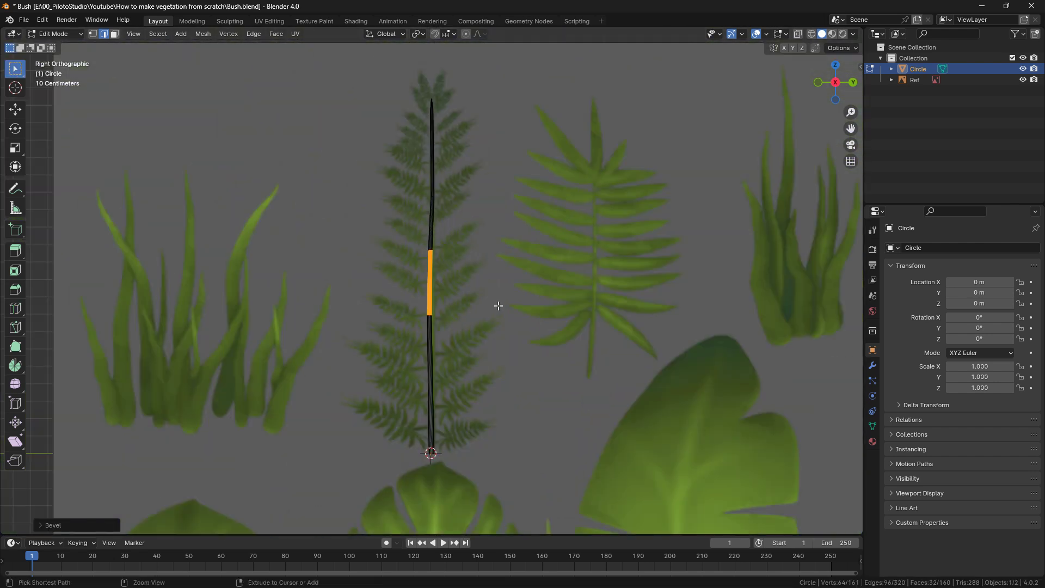
{"action": "middle_click_drag", "start_coordinate": [432, 310], "coordinate": [446, 222], "text": "shift"}
{"action": "key", "text": "Tab"}
{"action": "key", "text": "ctrl+s"}
Step: Duplicate the stem slightly above its base and rotate the copy about 62° around X towards the lowest left frond
{"action": "scroll", "coordinate": [572, 315], "scroll_direction": "down", "scroll_amount": 2}
{"action": "key", "text": "shift+d"}
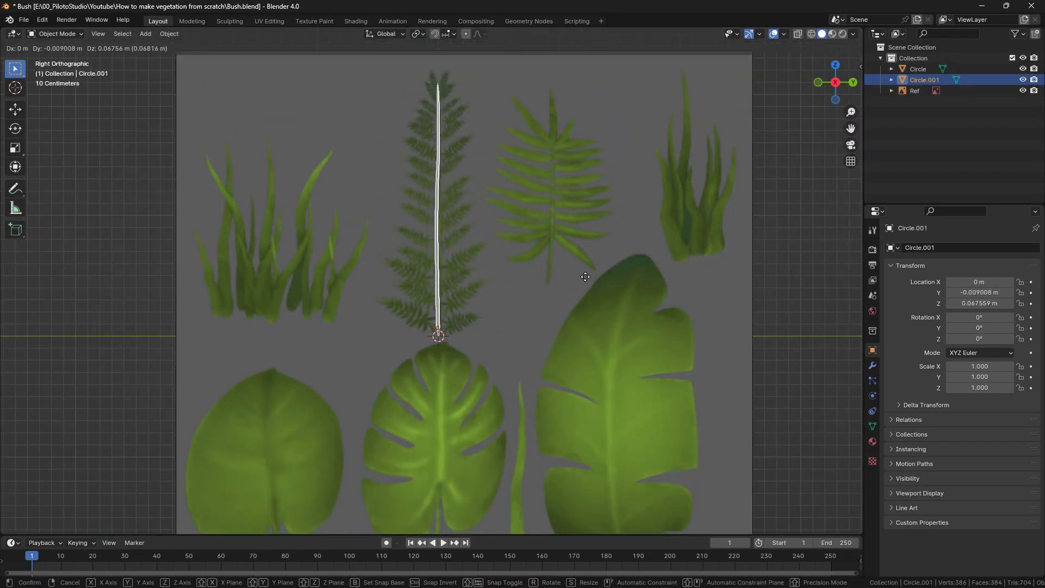
{"action": "left_click", "coordinate": [584, 282]}
{"action": "key", "text": "r"}
{"action": "left_click", "coordinate": [645, 256]}
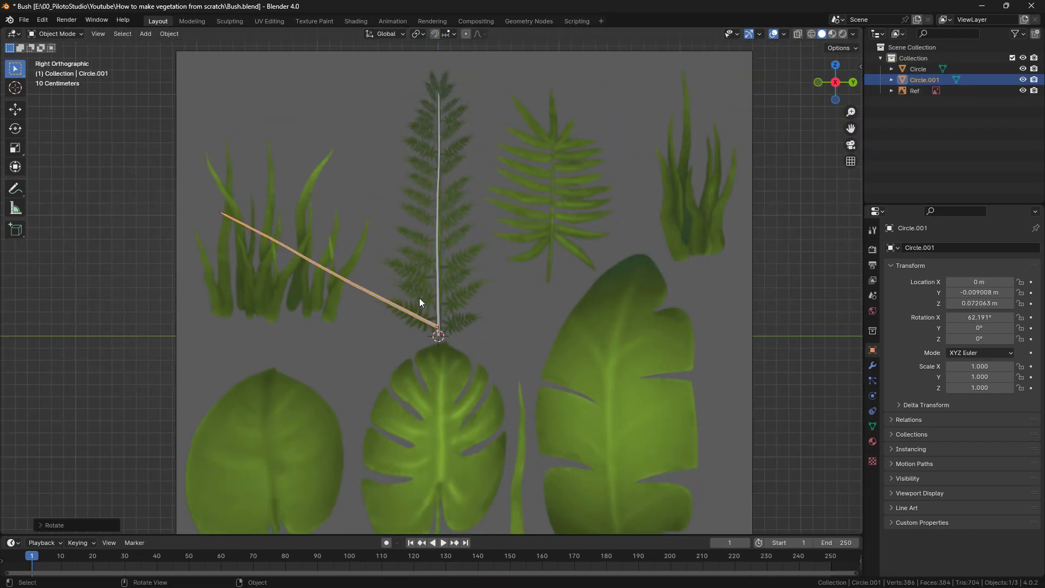
Step: Scale the duplicated branch down to the lowest left frond's length and refine its rotation to about 64°
{"action": "scroll", "coordinate": [416, 331], "scroll_direction": "up", "scroll_amount": 2}
{"action": "key", "text": "s"}
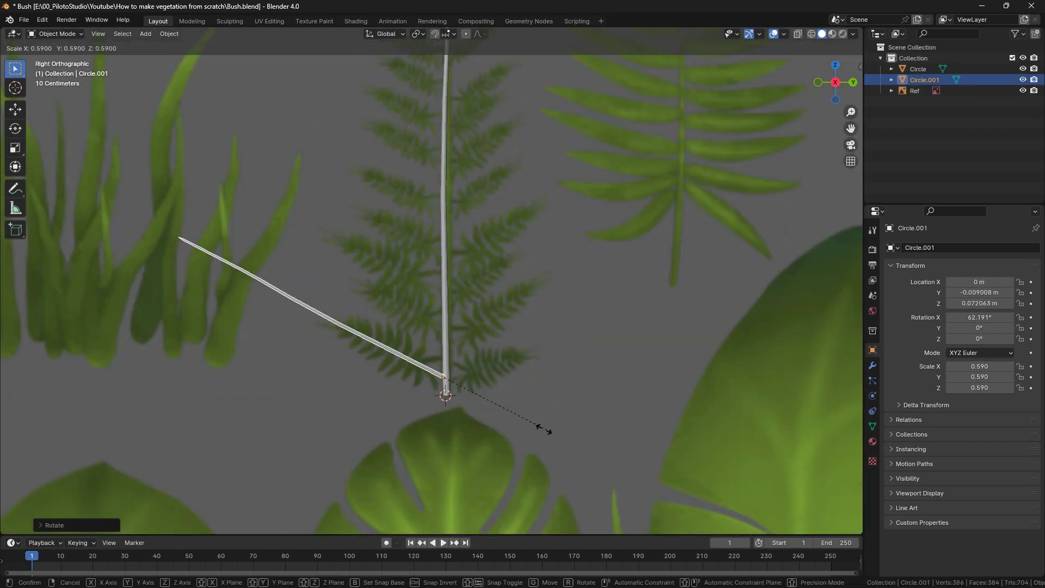
{"action": "left_click", "coordinate": [493, 386]}
{"action": "scroll", "coordinate": [532, 327], "scroll_direction": "up", "scroll_amount": 3}
{"action": "scroll", "coordinate": [602, 294], "scroll_direction": "down", "scroll_amount": 1}
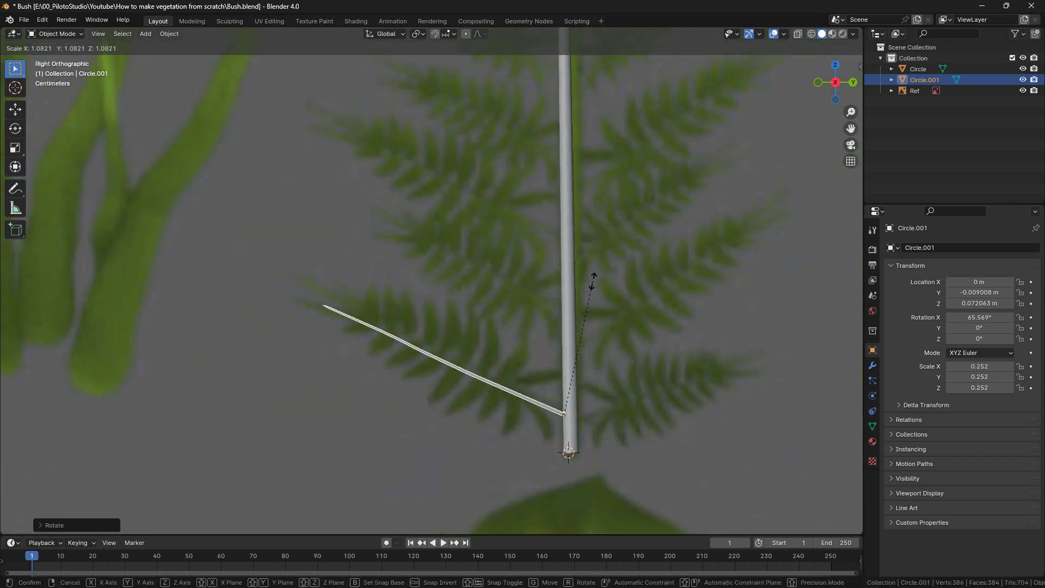
{"action": "key", "text": "r"}
{"action": "left_click", "coordinate": [509, 276]}
{"action": "key", "text": "r"}
{"action": "left_click", "coordinate": [508, 278]}
Step: Apply the branch's scale and thicken its whole mesh with Shrink/Fatten by about 0.007 m
{"action": "key", "text": "ctrl+a"}
{"action": "left_click", "coordinate": [784, 343]}
{"action": "key", "text": "Tab"}
{"action": "scroll", "coordinate": [501, 366], "scroll_direction": "up", "scroll_amount": 3}
{"action": "key", "text": "a"}
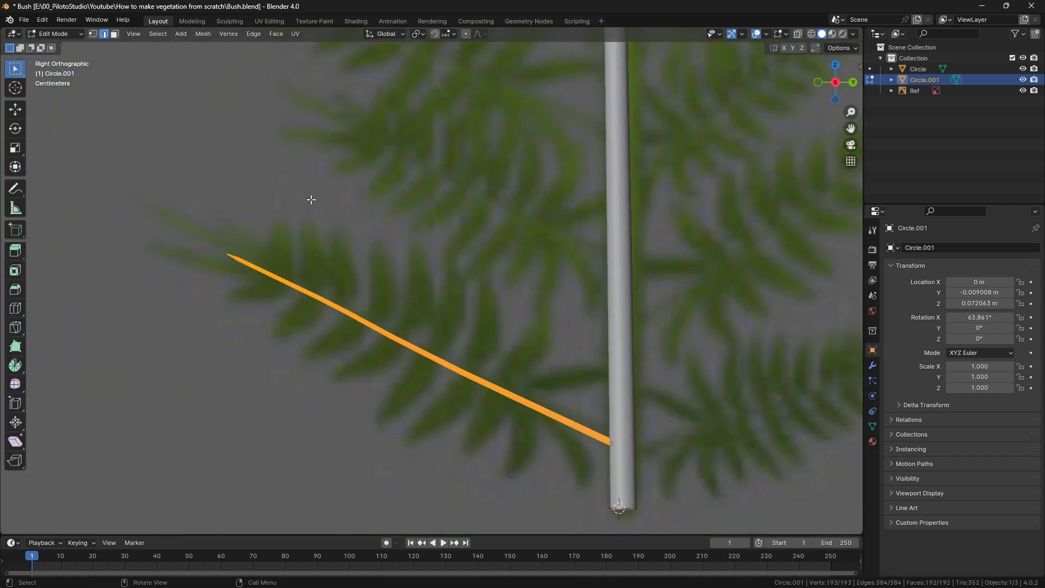
{"action": "key", "text": "alt+s"}
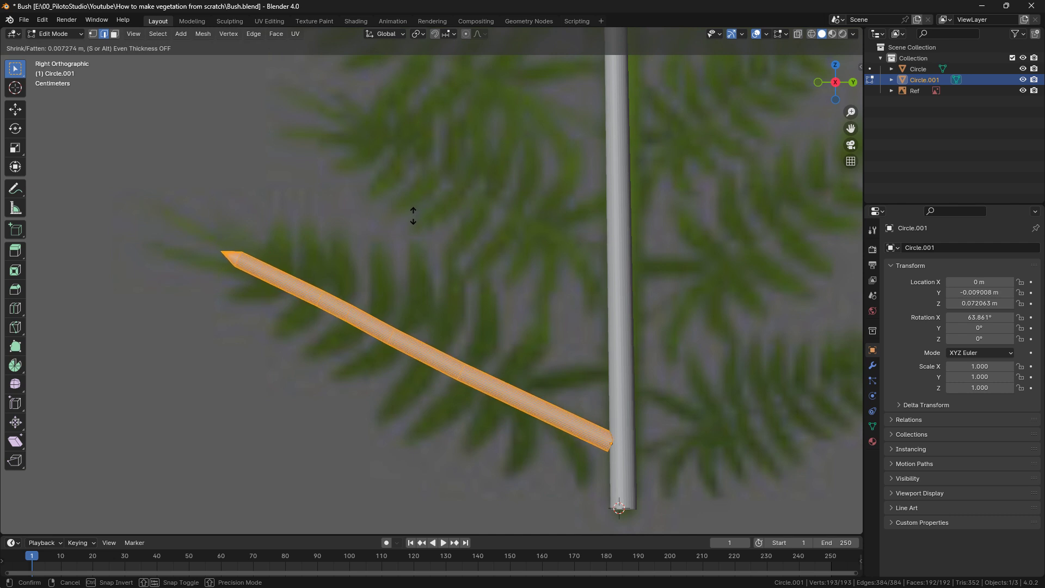
{"action": "left_click", "coordinate": [416, 216]}
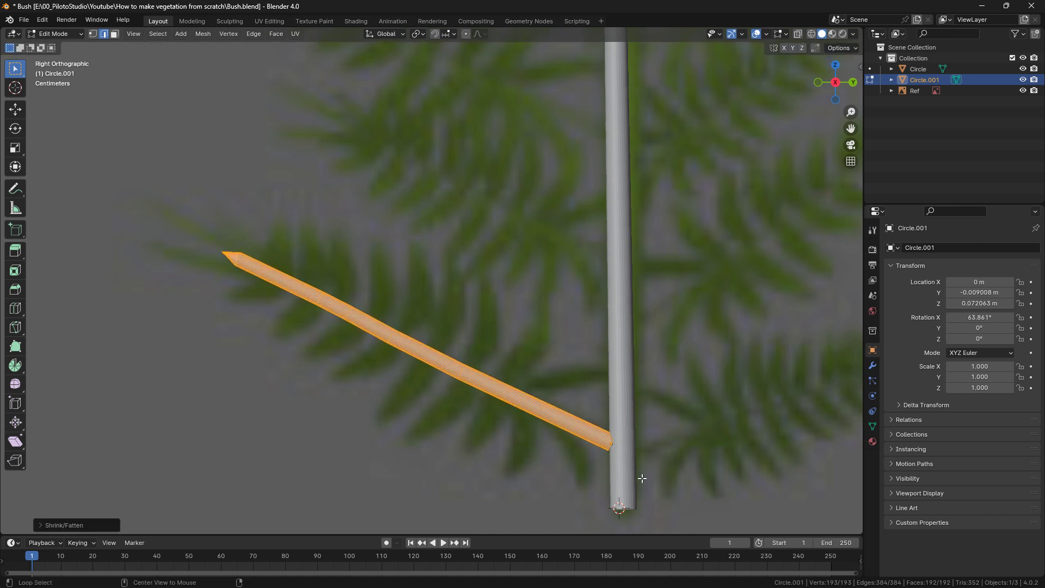
Step: Select the edge ring at the branch's base and move it so it meets the main stem
{"action": "left_click", "coordinate": [613, 451], "text": "alt"}
{"action": "key", "text": "ctrl+z"}
{"action": "left_click", "coordinate": [610, 450], "text": "alt"}
{"action": "key", "text": "g"}
{"action": "left_click", "coordinate": [684, 439]}
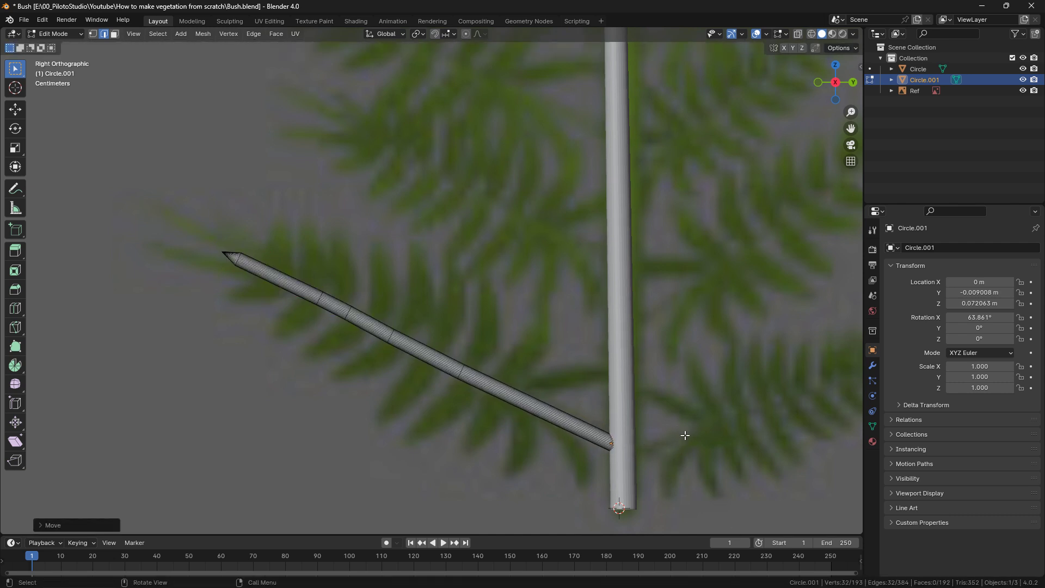
Step: Scale down the edge ring near the branch's tip to give it a longer taper
{"action": "middle_click_drag", "start_coordinate": [256, 291], "coordinate": [469, 330], "text": "shift"}
{"action": "scroll", "coordinate": [469, 330], "scroll_direction": "up", "scroll_amount": 7}
{"action": "left_click", "coordinate": [506, 335], "text": "alt"}
{"action": "key", "text": "s"}
{"action": "left_click", "coordinate": [587, 265]}
Step: Return to Object Mode, deselect the branch and save the file
{"action": "scroll", "coordinate": [593, 147], "scroll_direction": "down", "scroll_amount": 15}
{"action": "key", "text": "Tab"}
{"action": "left_click", "coordinate": [760, 344]}
{"action": "scroll", "coordinate": [611, 317], "scroll_direction": "up", "scroll_amount": 8}
{"action": "middle_click_drag", "start_coordinate": [611, 321], "coordinate": [385, 329], "text": "shift"}
{"action": "key", "text": "ctrl+s"}
Step: Place the 3D cursor on the lower half of the side branch and add a mesh plane there
{"action": "scroll", "coordinate": [431, 268], "scroll_direction": "up", "scroll_amount": 3}
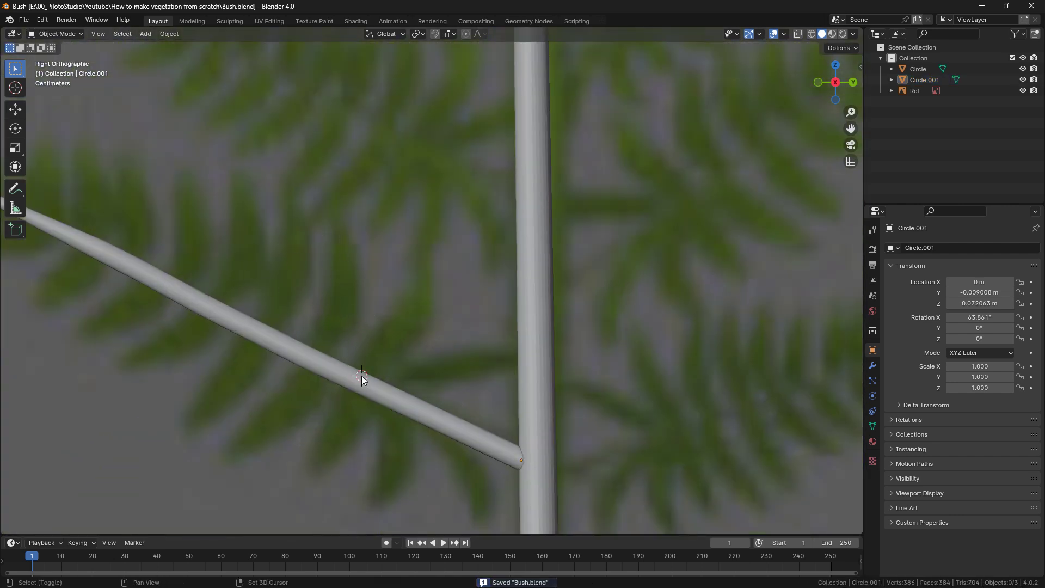
{"action": "scroll", "coordinate": [361, 376], "scroll_direction": "down", "scroll_amount": 5}
{"action": "scroll", "coordinate": [526, 335], "scroll_direction": "up", "scroll_amount": 5}
{"action": "key", "text": "shift+a"}
{"action": "mouse_move", "coordinate": [597, 317]}
{"action": "left_click", "coordinate": [649, 318]}
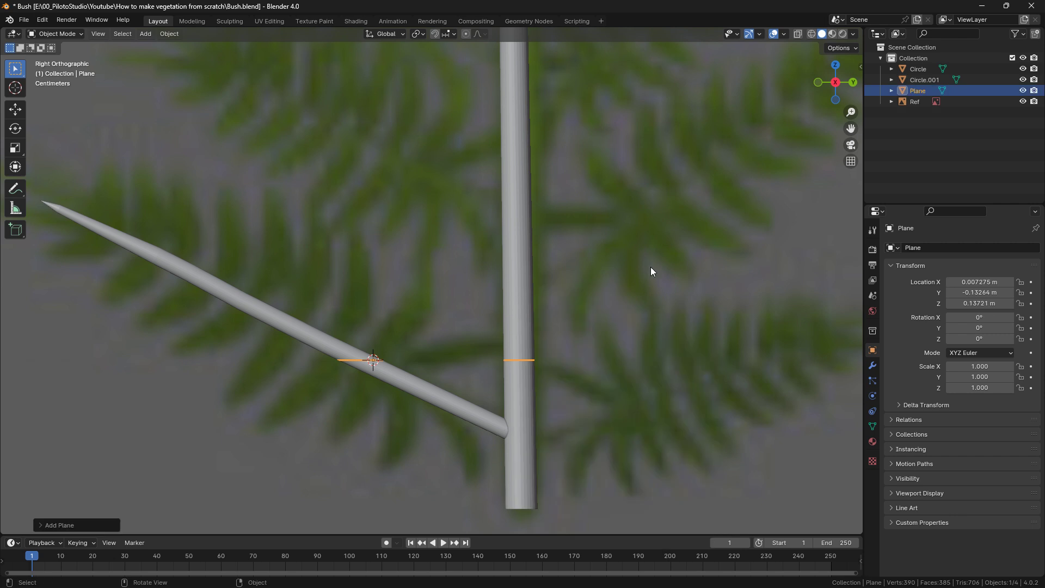
Step: In Edit Mode, rotate the plane's geometry 90° around the Y axis
{"action": "key", "text": "Tab"}
{"action": "key", "text": "r"}
{"action": "key", "text": "y"}
{"action": "key", "text": "9"}
{"action": "key", "text": "0"}
{"action": "key", "text": "Return"}
Step: Scale the plane down to a small square about the size of a leaflet base
{"action": "key", "text": "s"}
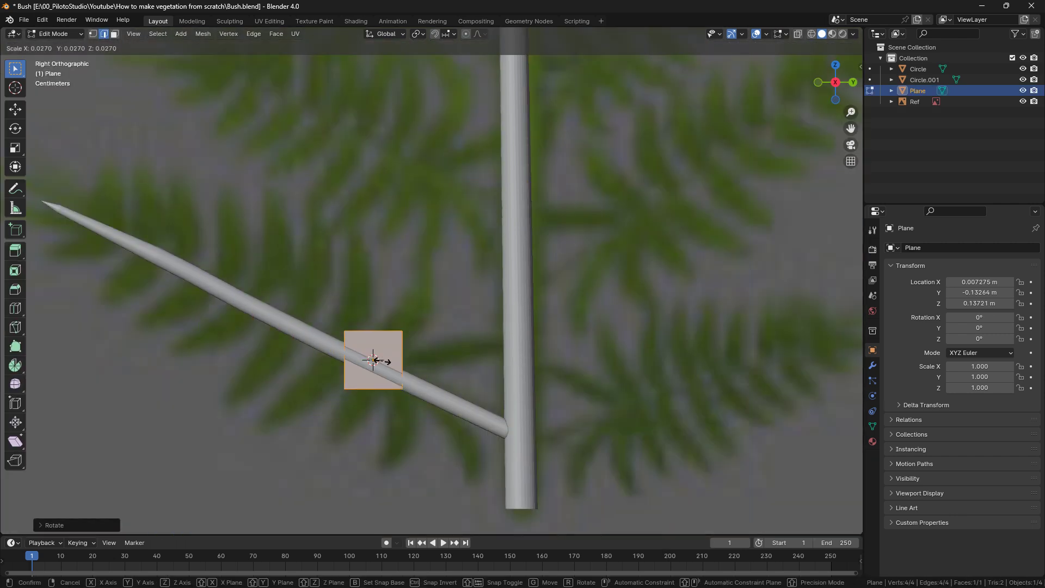
{"action": "left_click", "coordinate": [384, 361]}
{"action": "scroll", "coordinate": [430, 351], "scroll_direction": "up", "scroll_amount": 4}
{"action": "key", "text": "s"}
{"action": "left_click", "coordinate": [452, 368]}
Step: Rotate the small plane to line up with the slope of the side branch
{"action": "middle_click_drag", "start_coordinate": [452, 368], "coordinate": [483, 288], "text": "shift"}
{"action": "key", "text": "r"}
{"action": "left_click", "coordinate": [472, 359]}
{"action": "scroll", "coordinate": [435, 367], "scroll_direction": "down", "scroll_amount": 4}
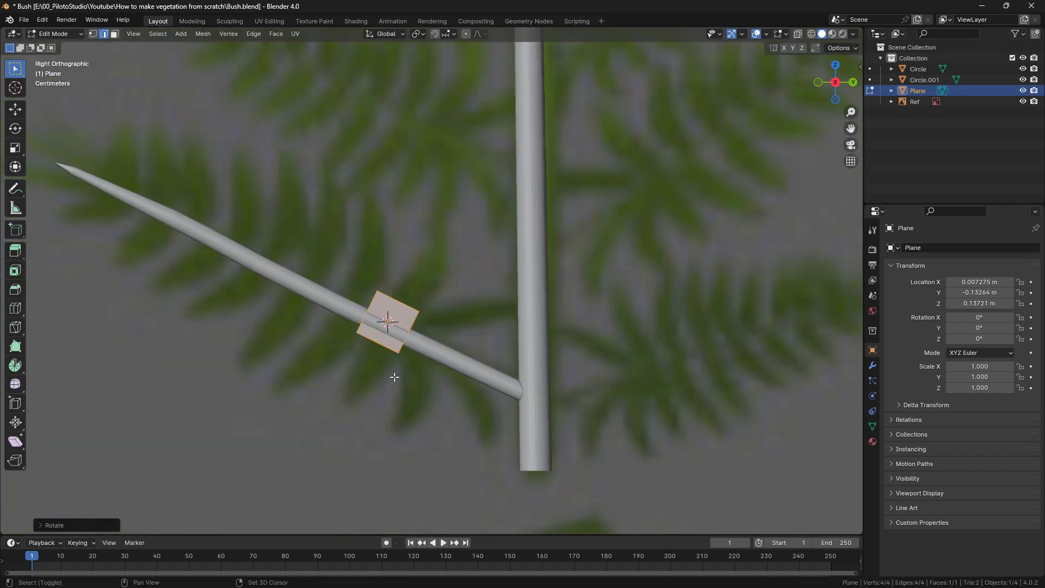
{"action": "scroll", "coordinate": [474, 358], "scroll_direction": "down", "scroll_amount": 2}
{"action": "scroll", "coordinate": [494, 356], "scroll_direction": "up", "scroll_amount": 4}
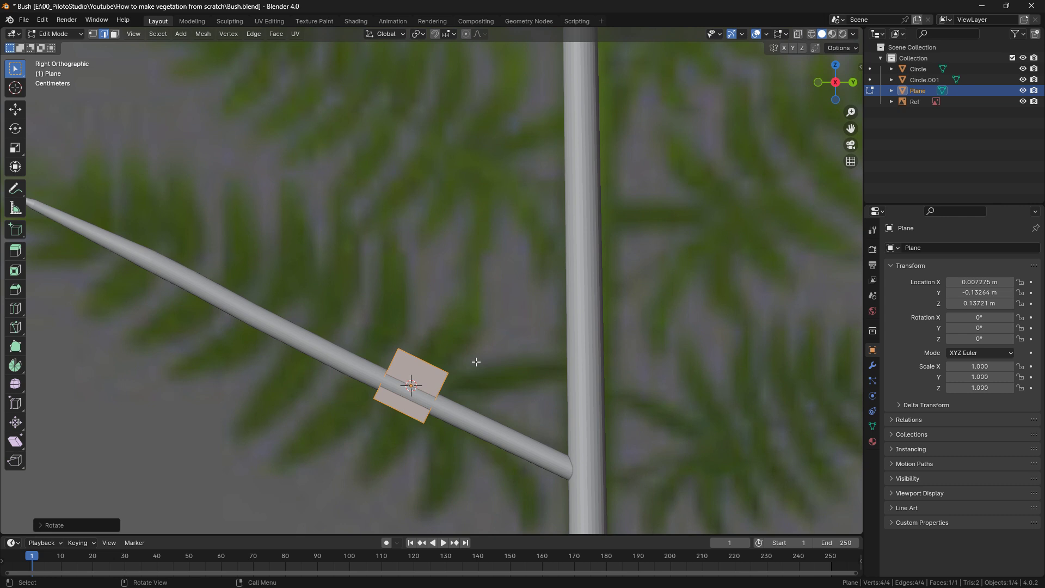
Step: Position the small plane so its lower edge meets the top of the side branch at a leaflet base, and resize it to fit
{"action": "key", "text": "g"}
{"action": "left_click", "coordinate": [553, 369]}
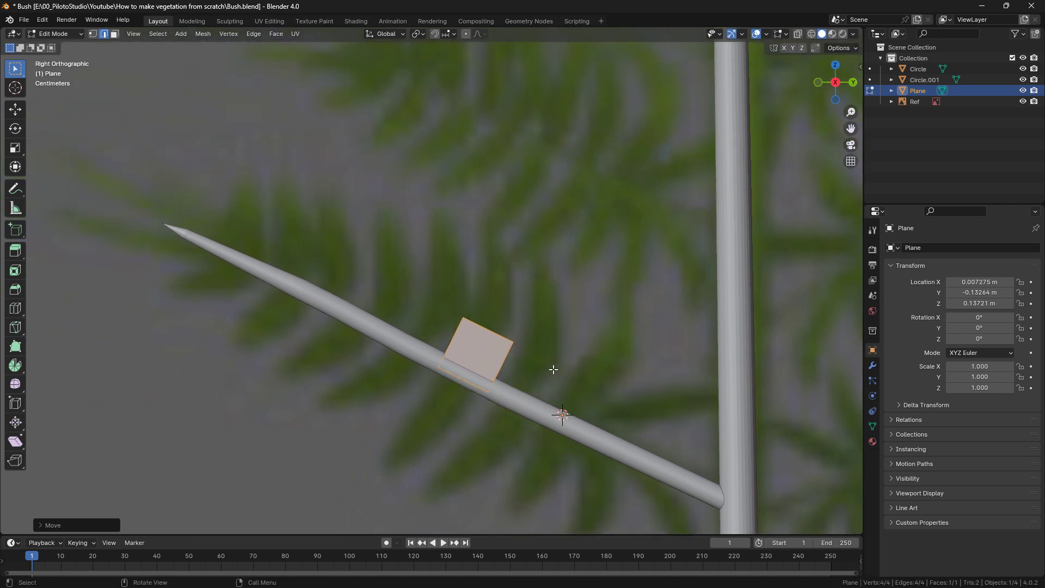
{"action": "scroll", "coordinate": [531, 358], "scroll_direction": "up", "scroll_amount": 3}
{"action": "middle_click_drag", "start_coordinate": [530, 357], "coordinate": [500, 373], "text": "shift"}
{"action": "key", "text": "s"}
{"action": "left_click", "coordinate": [516, 404]}
{"action": "key", "text": "g"}
{"action": "left_click", "coordinate": [508, 399]}
Step: Narrow the plane's upper edge slightly and extrude it three times along the reference leaflet, rotating and tapering the segments into a curved blade
{"action": "left_click", "coordinate": [423, 337]}
{"action": "key", "text": "s"}
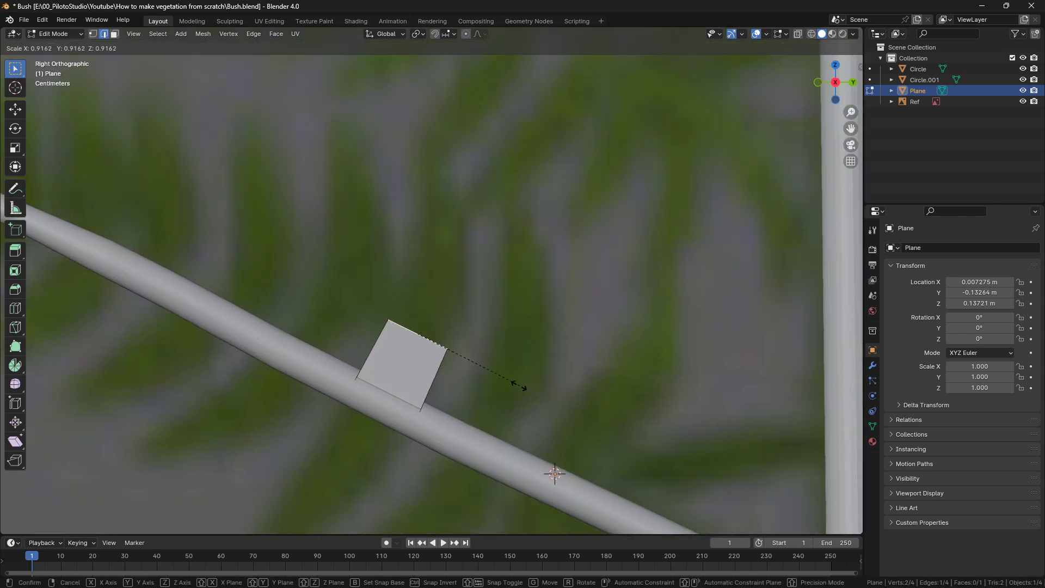
{"action": "left_click", "coordinate": [516, 381]}
{"action": "key", "text": "e"}
{"action": "left_click", "coordinate": [539, 266]}
{"action": "key", "text": "r"}
{"action": "middle_click_drag", "start_coordinate": [541, 289], "coordinate": [544, 337], "text": "shift"}
{"action": "key", "text": "e"}
{"action": "key", "text": "r"}
{"action": "left_click", "coordinate": [536, 248]}
{"action": "key", "text": "e"}
{"action": "left_click", "coordinate": [529, 218]}
{"action": "key", "text": "s"}
{"action": "left_click", "coordinate": [499, 215]}
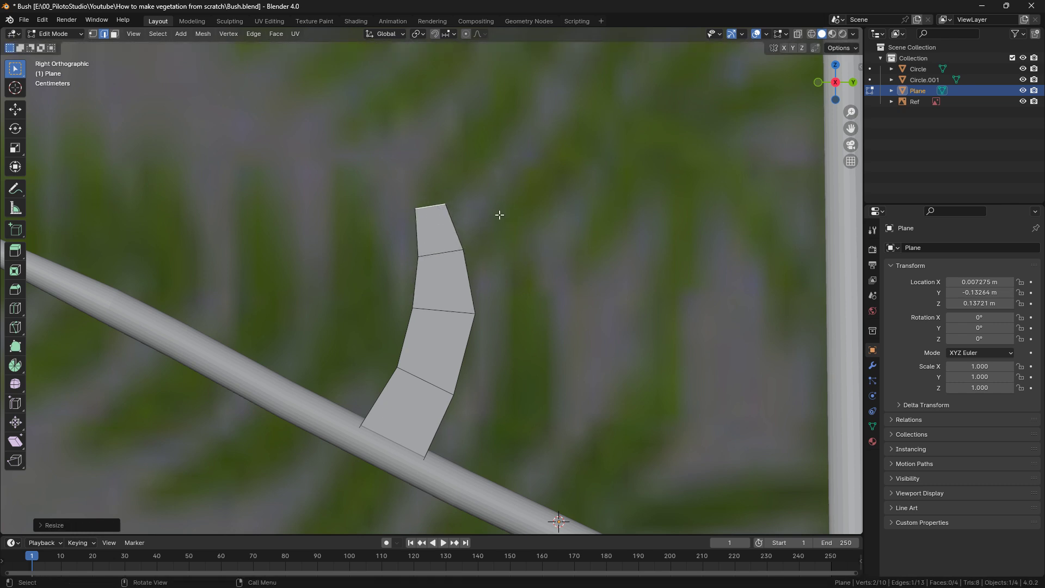
Step: Close the leaflet's tip with a short end segment whose end vertices are merged at their centre
{"action": "key", "text": "g"}
{"action": "left_click", "coordinate": [493, 203]}
{"action": "key", "text": "m"}
{"action": "key", "text": "c"}
{"action": "scroll", "coordinate": [615, 245], "scroll_direction": "down", "scroll_amount": 1}
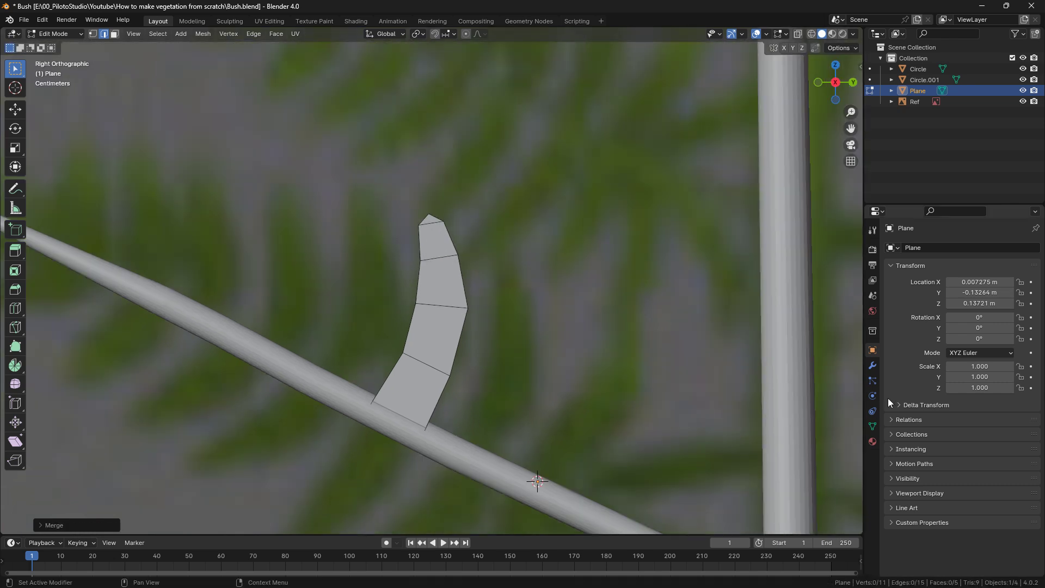
Step: Add a Solidify modifier and a Subdivision Surface modifier to the leaflet
{"action": "left_click", "coordinate": [873, 365]}
{"action": "left_click", "coordinate": [959, 248]}
{"action": "mouse_move", "coordinate": [920, 287]}
{"action": "left_click", "coordinate": [982, 250]}
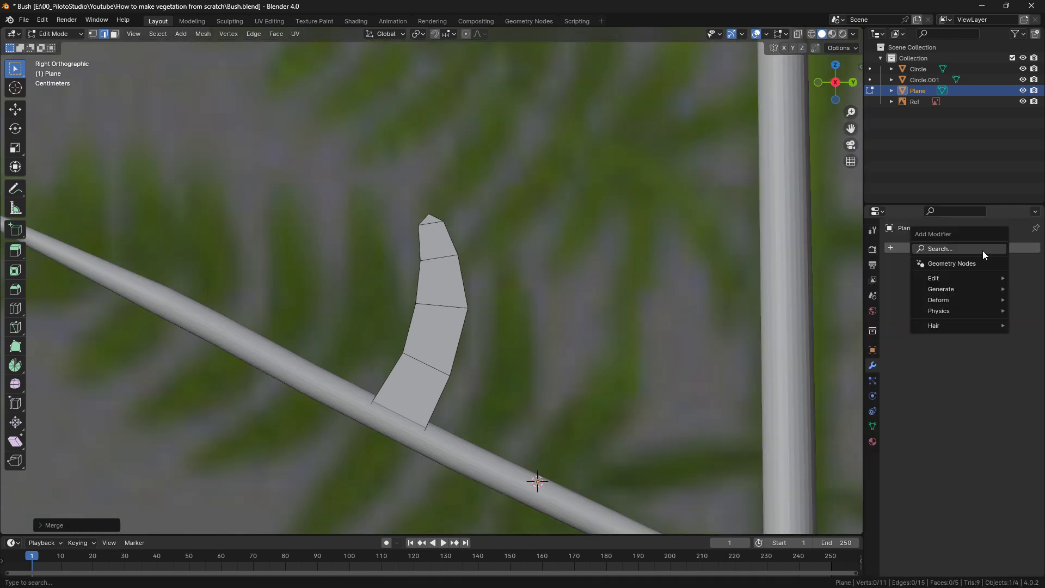
{"action": "mouse_move", "coordinate": [959, 292]}
{"action": "left_click", "coordinate": [849, 422]}
{"action": "mouse_move", "coordinate": [463, 291]}
{"action": "middle_mouse_down"}
{"action": "mouse_move", "coordinate": [572, 310]}
{"action": "mouse_move", "coordinate": [383, 305]}
{"action": "mouse_move", "coordinate": [469, 291]}
{"action": "middle_mouse_up"}
{"action": "left_click", "coordinate": [962, 247]}
{"action": "mouse_move", "coordinate": [961, 245]}
{"action": "left_click", "coordinate": [825, 386]}
Step: Add three crosswise loop cuts to the leaflet, one in each of its three lower segments
{"action": "left_click", "coordinate": [833, 86]}
{"action": "left_click", "coordinate": [15, 311]}
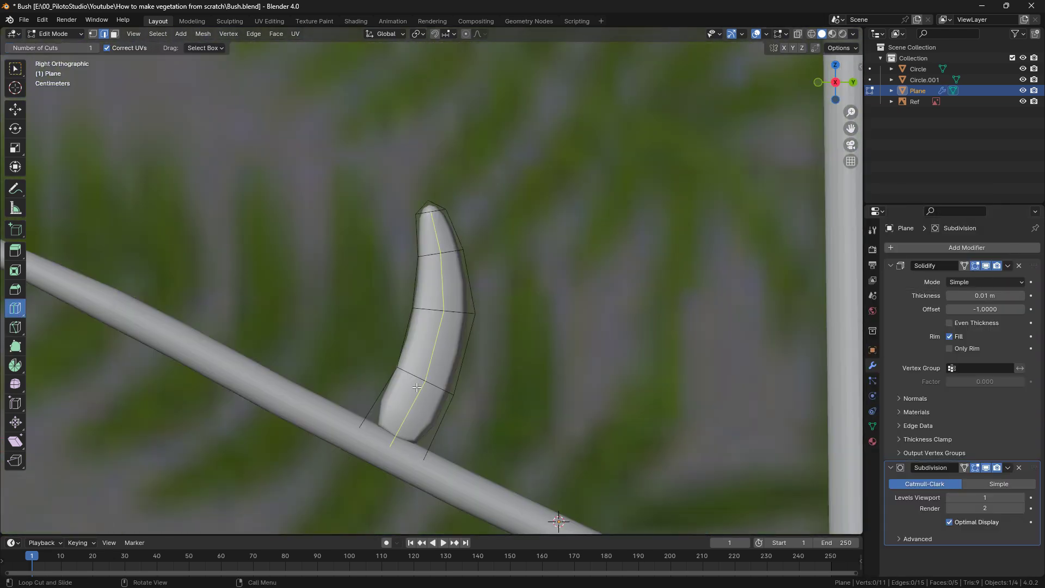
{"action": "left_click", "coordinate": [378, 403]}
{"action": "left_click", "coordinate": [460, 349]}
{"action": "left_click", "coordinate": [479, 280]}
Step: Nudge the new edges outward along the leaflet's outer side to smooth its curved outline
{"action": "key", "text": "g"}
{"action": "left_click", "coordinate": [480, 282]}
{"action": "key", "text": "w"}
{"action": "scroll", "coordinate": [482, 294], "scroll_direction": "up", "scroll_amount": 5}
{"action": "left_click", "coordinate": [544, 350]}
{"action": "key", "text": "g"}
{"action": "left_click", "coordinate": [552, 349]}
{"action": "scroll", "coordinate": [507, 371], "scroll_direction": "down", "scroll_amount": 5}
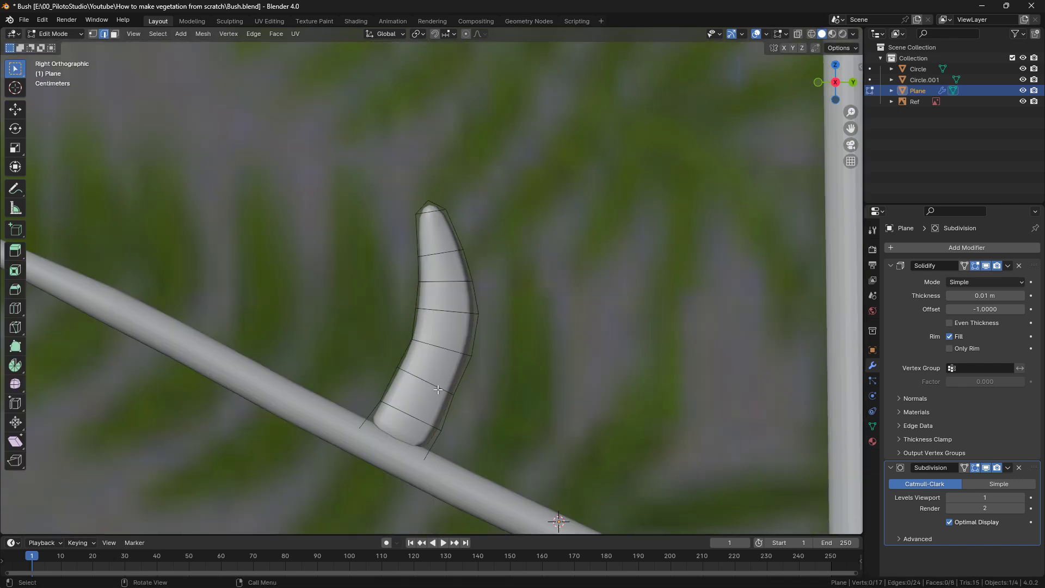
{"action": "left_click", "coordinate": [458, 308]}
{"action": "key", "text": "g"}
{"action": "left_click", "coordinate": [459, 308]}
Step: Cut three lengthwise edge loops into the leaflet, one along its midline and one on either side
{"action": "left_click", "coordinate": [15, 309]}
{"action": "left_click", "coordinate": [427, 349]}
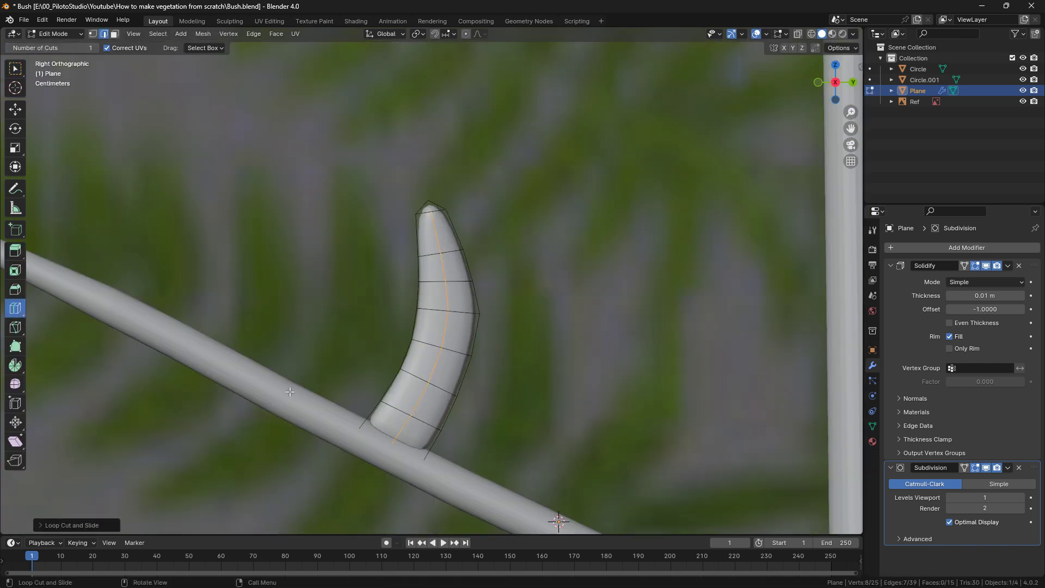
{"action": "left_click", "coordinate": [72, 526]}
{"action": "left_click", "coordinate": [175, 427]}
{"action": "scroll", "coordinate": [201, 438], "scroll_direction": "up", "scroll_amount": 6}
{"action": "left_click", "coordinate": [15, 328]}
{"action": "left_click", "coordinate": [483, 301]}
{"action": "key", "text": "Return"}
{"action": "left_click", "coordinate": [15, 309]}
Step: Sink the leaflet's central edge loop by moving it about -0.0016 m along X
{"action": "middle_click_drag", "start_coordinate": [452, 130], "coordinate": [520, 286]}
{"action": "left_click", "coordinate": [439, 189]}
{"action": "key", "text": "g"}
{"action": "key", "text": "x"}
{"action": "left_click", "coordinate": [553, 284]}
{"action": "key", "text": "w"}
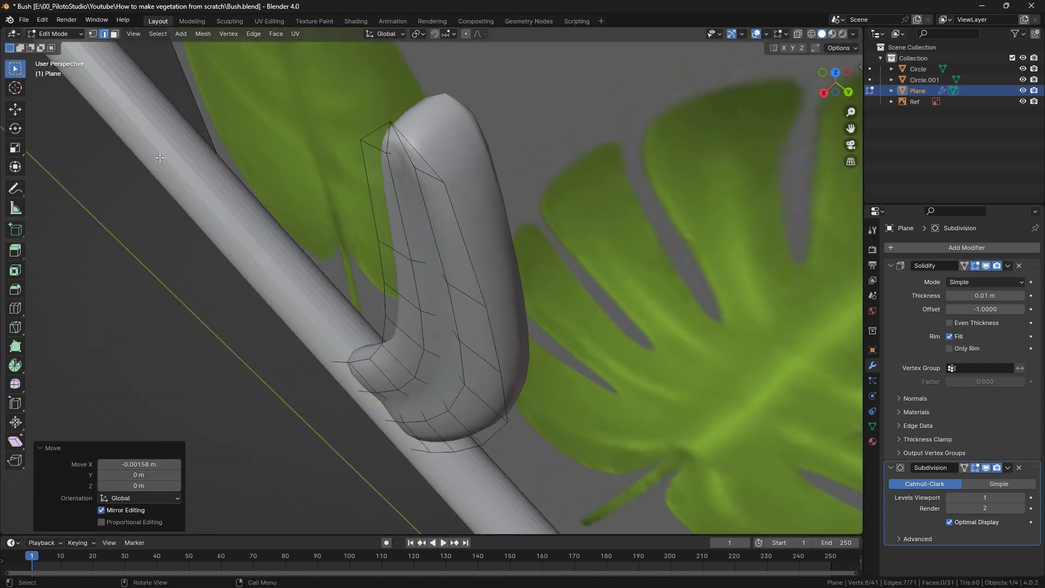
Step: Select the two edge loops flanking the midline and move them about 0.0015 m along X
{"action": "left_click", "coordinate": [393, 210], "text": "alt"}
{"action": "key", "text": "Escape"}
{"action": "key", "text": "g"}
{"action": "key", "text": "x"}
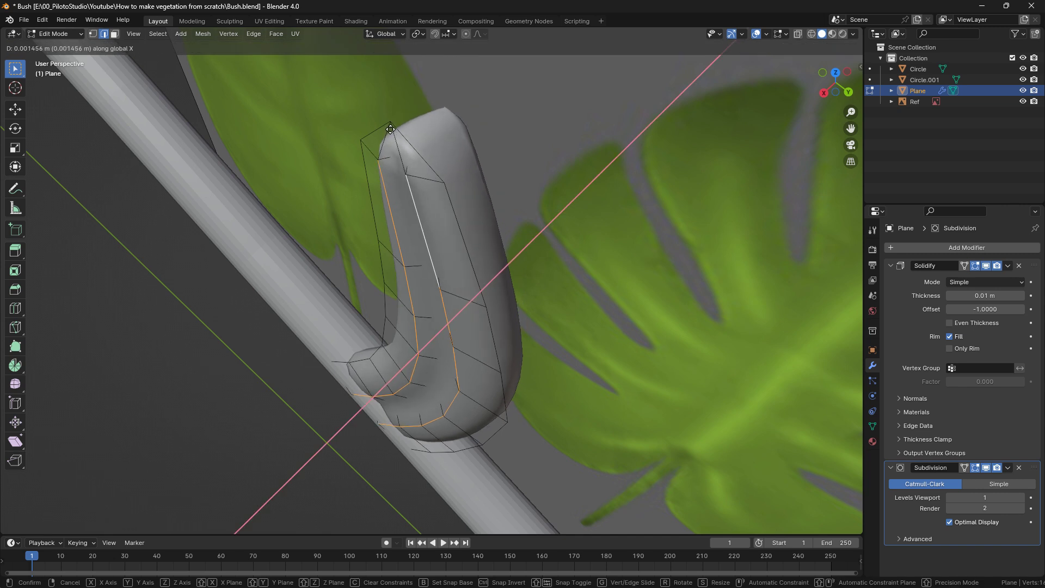
{"action": "left_click", "coordinate": [393, 132]}
Step: Set the leaflet's Subdivision modifier to 2 viewport levels
{"action": "middle_click_drag", "start_coordinate": [466, 305], "coordinate": [514, 248]}
{"action": "left_click", "coordinate": [420, 251]}
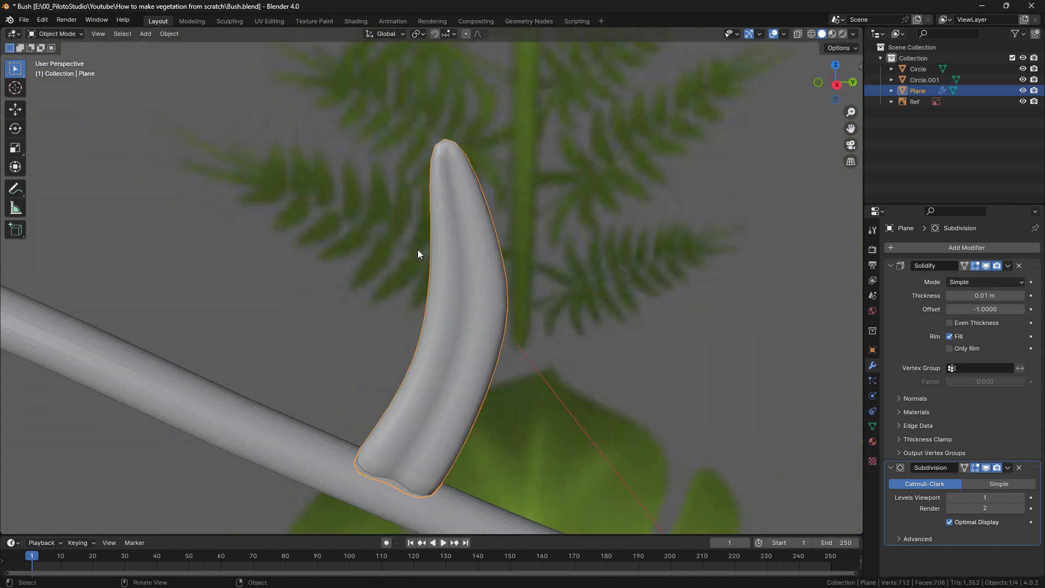
{"action": "middle_click_drag", "start_coordinate": [420, 251], "coordinate": [388, 256]}
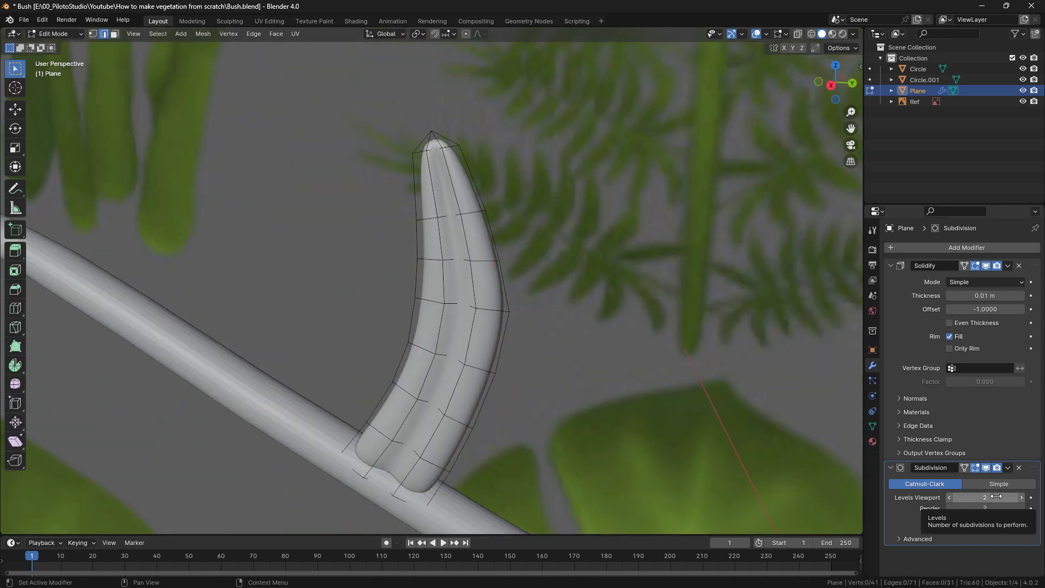
{"action": "left_click", "coordinate": [1021, 498]}
Step: Pull the leaflet's tip vertex out about 0.0047 m in Z and -0.0015 m in Y, and cut an edge across the tip faces
{"action": "scroll", "coordinate": [475, 158], "scroll_direction": "up", "scroll_amount": 2}
{"action": "left_click", "coordinate": [828, 86]}
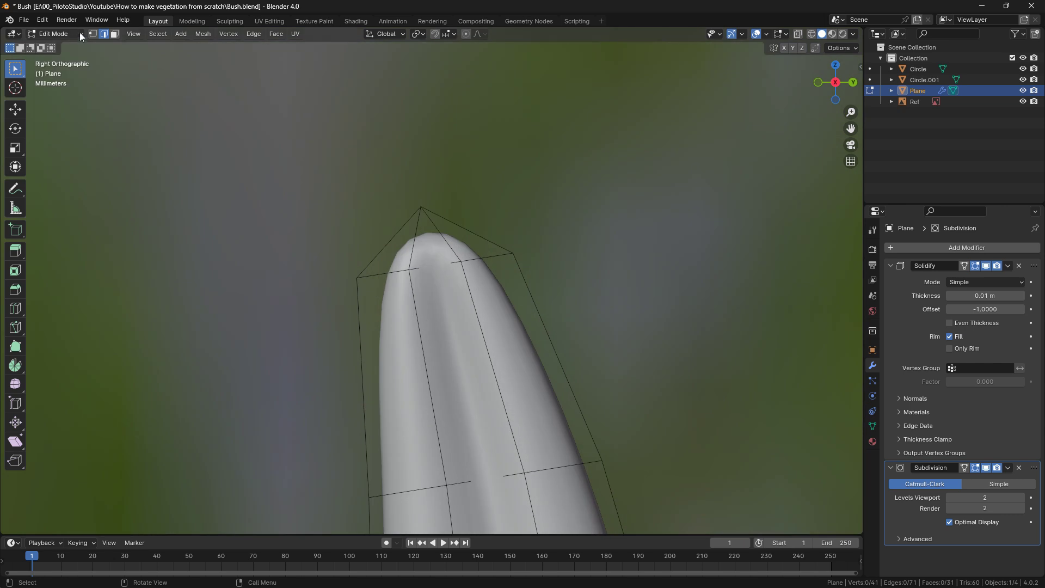
{"action": "key", "text": "g"}
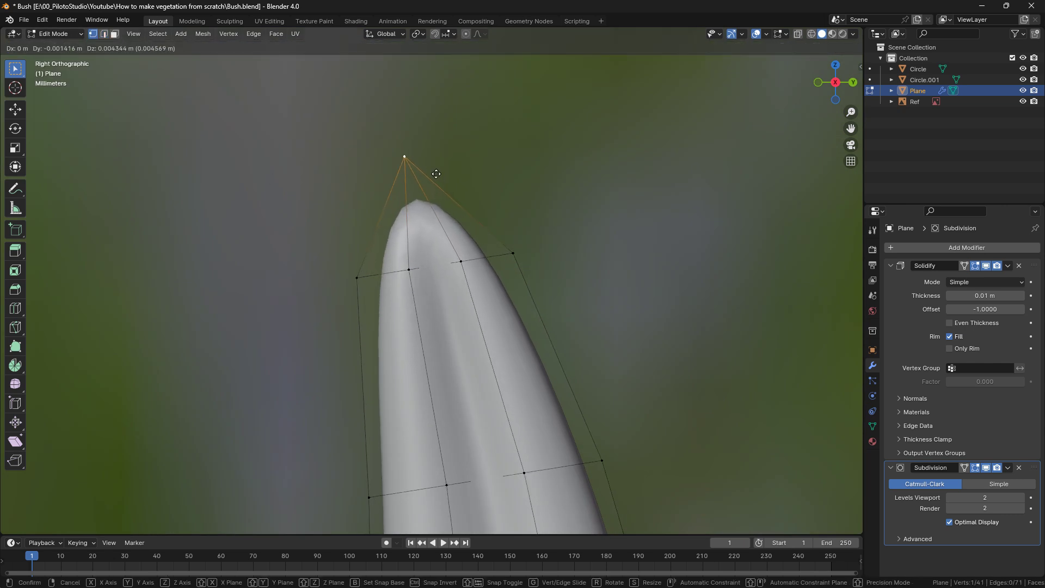
{"action": "left_click", "coordinate": [436, 170]}
{"action": "left_click", "coordinate": [12, 318]}
{"action": "left_click", "coordinate": [60, 333]}
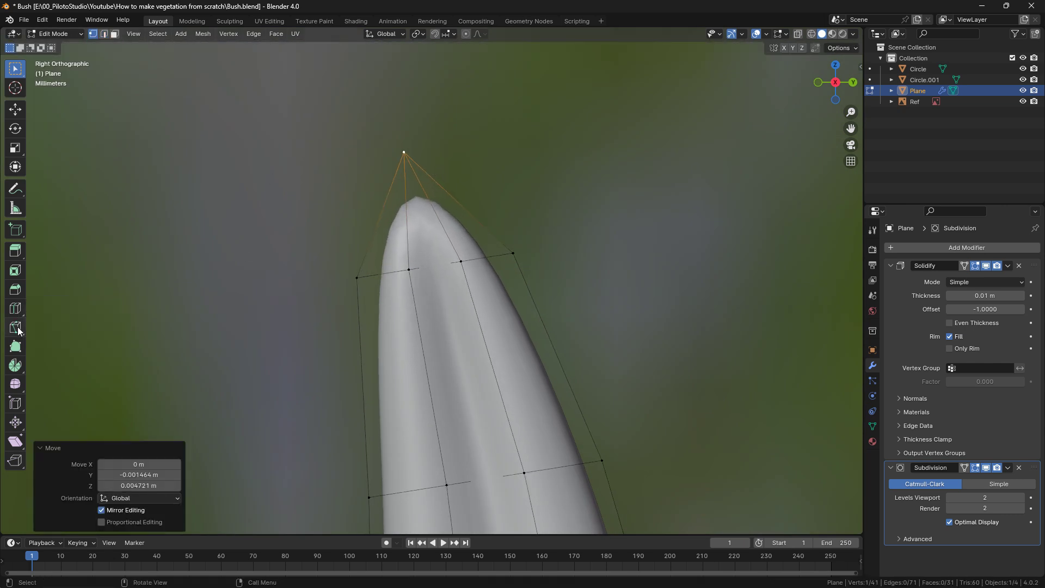
{"action": "left_click_drag", "start_coordinate": [557, 154], "coordinate": [426, 172]}
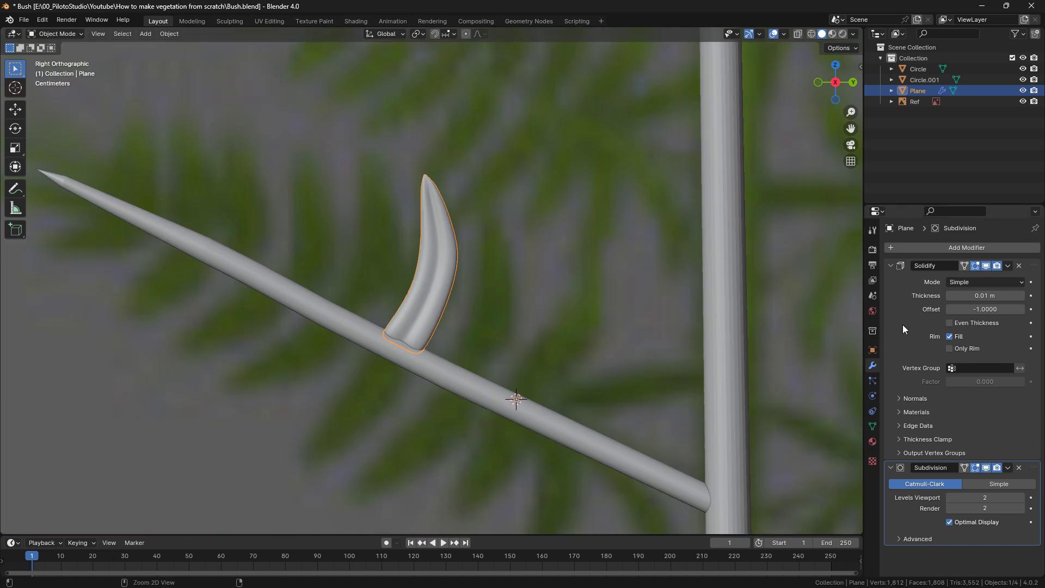
Step: Apply the leaflet's Solidify and Subdivision modifiers and switch it to Sculpt Mode
{"action": "key", "text": "ctrl+a"}
{"action": "key", "text": "ctrl+a"}
{"action": "scroll", "coordinate": [303, 239], "scroll_direction": "up", "scroll_amount": 2}
{"action": "left_click", "coordinate": [57, 33]}
{"action": "left_click", "coordinate": [66, 71]}
Step: Increase the leaflet's mesh density by adding a fresh Subdivision Surface modifier and applying it
{"action": "scroll", "coordinate": [417, 297], "scroll_direction": "up", "scroll_amount": 3}
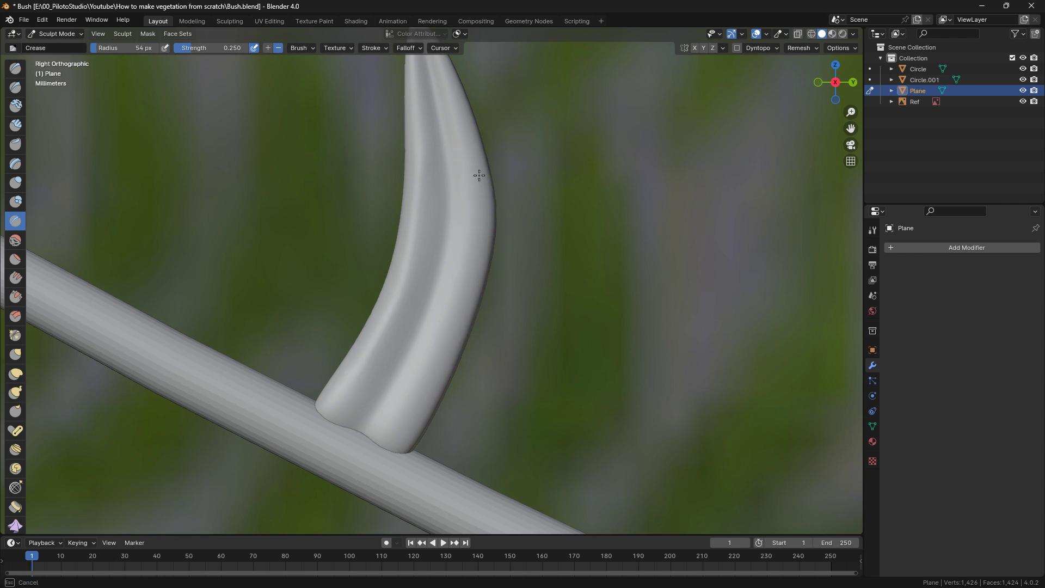
{"action": "middle_click_drag", "start_coordinate": [463, 187], "coordinate": [479, 278], "text": "shift"}
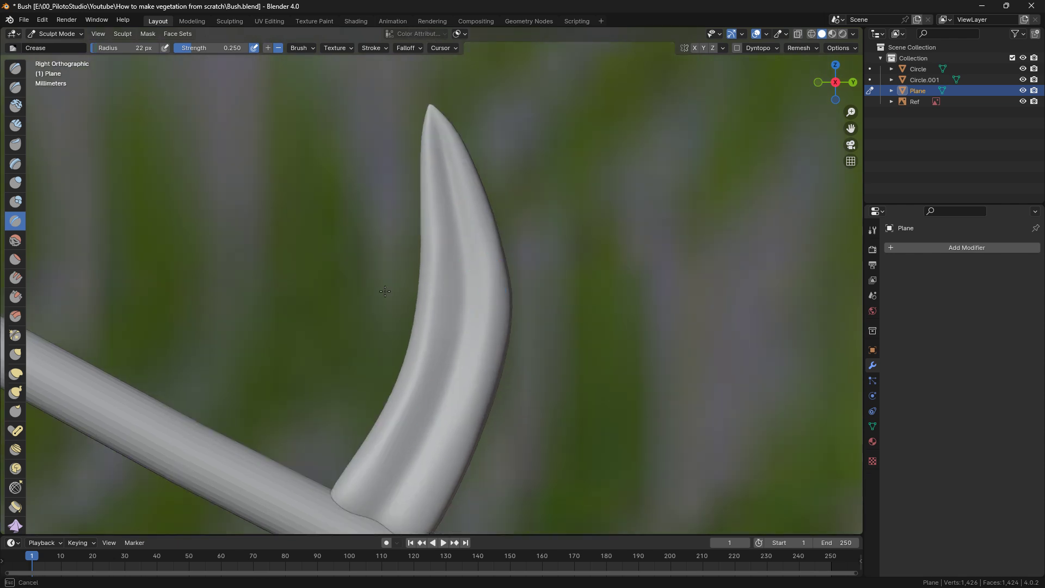
{"action": "key", "text": "Tab"}
{"action": "key", "text": "Tab"}
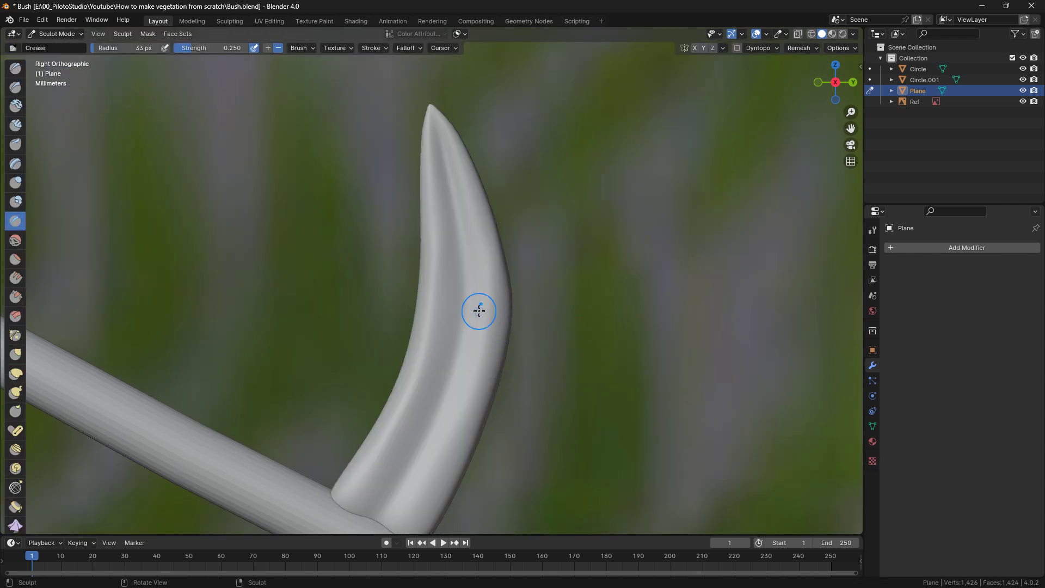
{"action": "left_click", "coordinate": [916, 248]}
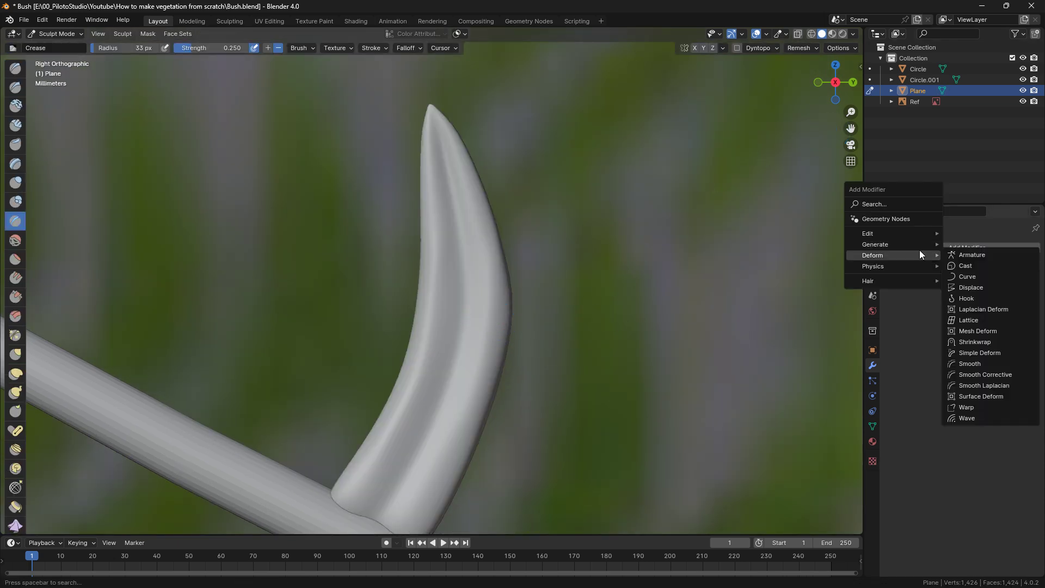
{"action": "mouse_move", "coordinate": [913, 245]}
{"action": "left_click", "coordinate": [974, 386]}
{"action": "key", "text": "ctrl+a"}
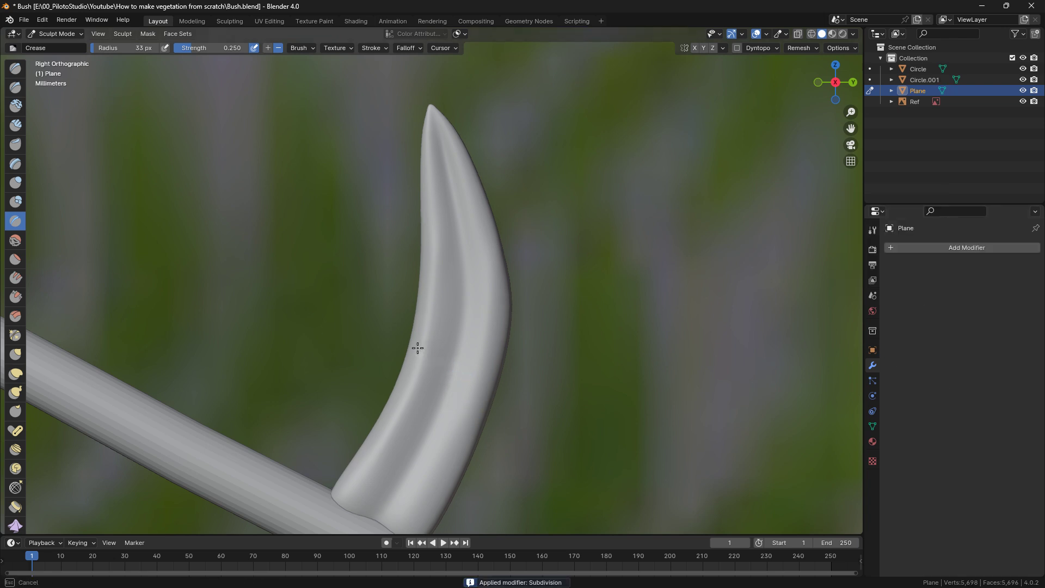
Step: Sculpt a deeper groove along the leaflet's midline with the Crease brush, starting at the tip
{"action": "left_click", "coordinate": [15, 69]}
{"action": "scroll", "coordinate": [383, 368], "scroll_direction": "up", "scroll_amount": 2}
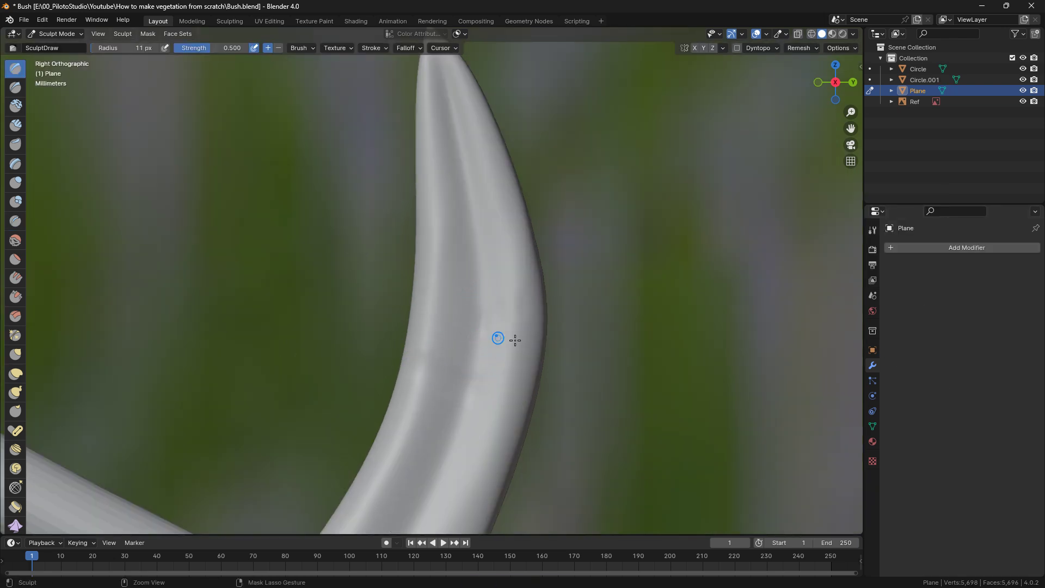
{"action": "scroll", "coordinate": [480, 333], "scroll_direction": "down", "scroll_amount": 5}
{"action": "key", "text": "shift+c"}
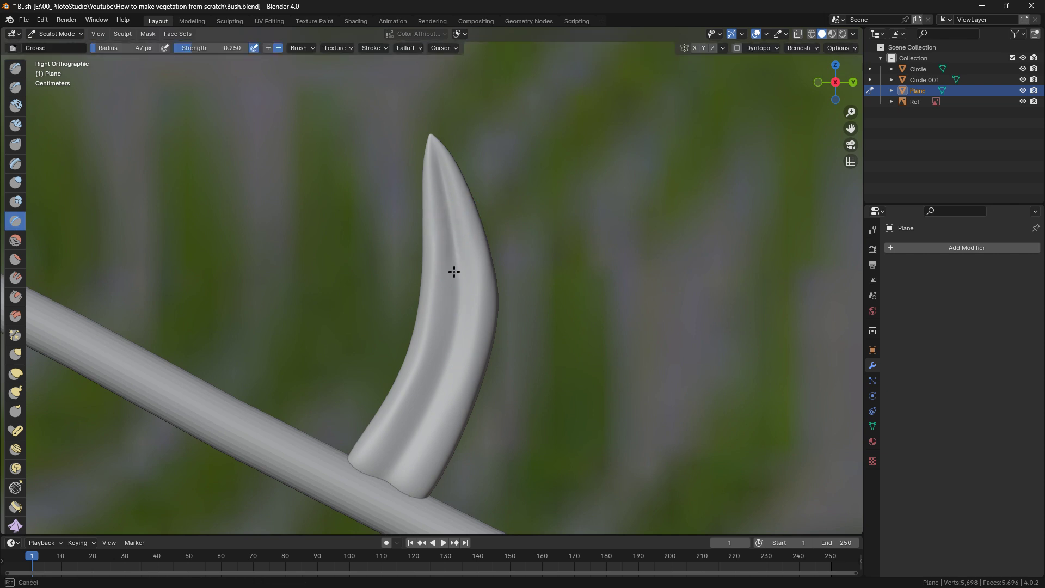
{"action": "scroll", "coordinate": [427, 353], "scroll_direction": "down", "scroll_amount": 3}
{"action": "scroll", "coordinate": [436, 321], "scroll_direction": "up", "scroll_amount": 2}
{"action": "left_click_drag", "start_coordinate": [432, 167], "coordinate": [433, 181]}
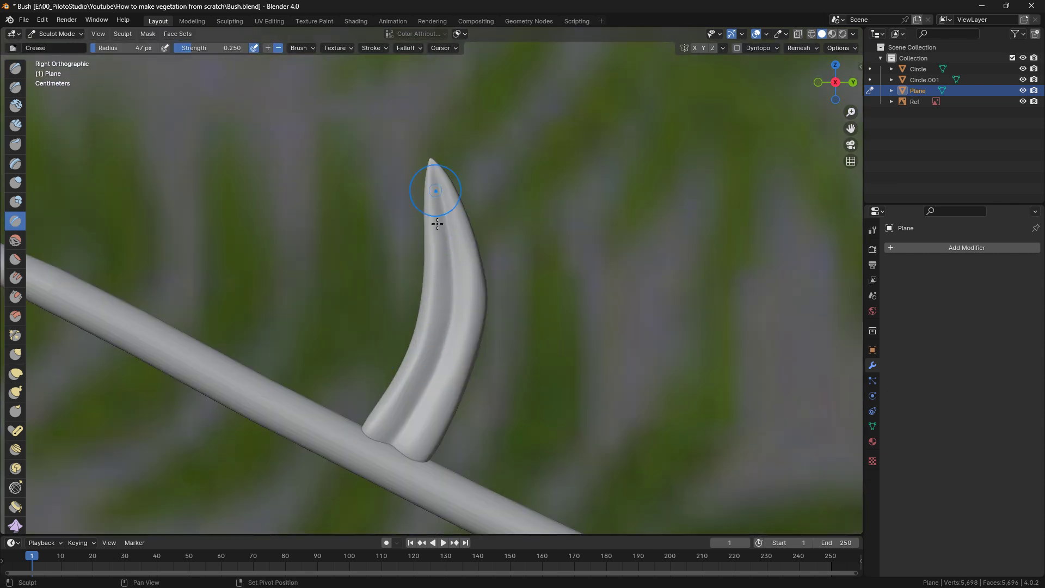
{"action": "key", "text": "f"}
{"action": "left_click", "coordinate": [433, 173]}
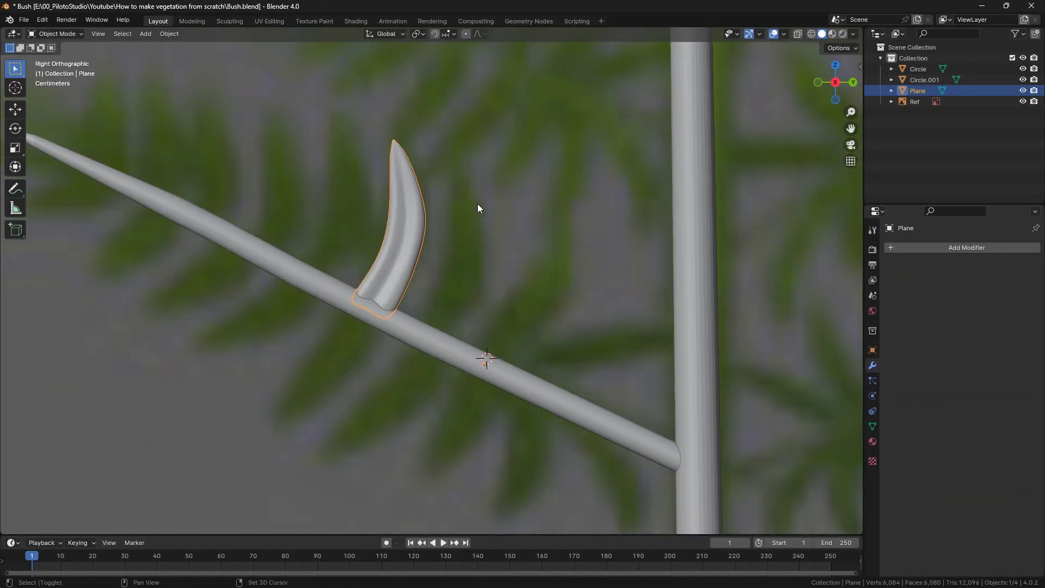
Step: Duplicate the leaflet and place the copy beside it on the side branch, closer to the main stem
{"action": "key", "text": "shift+d"}
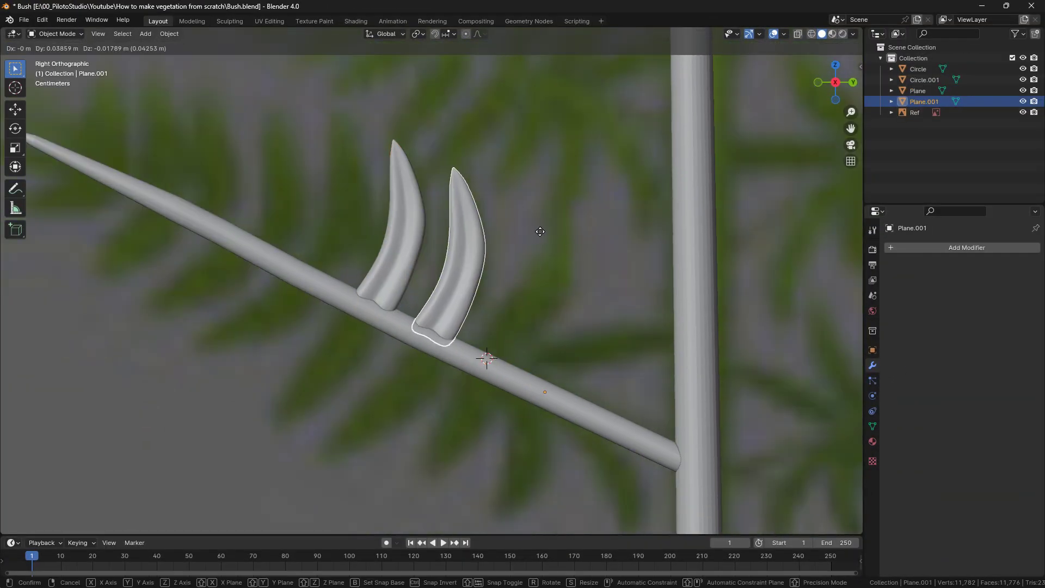
{"action": "left_click", "coordinate": [469, 256]}
{"action": "scroll", "coordinate": [490, 276], "scroll_direction": "up", "scroll_amount": 1}
{"action": "scroll", "coordinate": [490, 277], "scroll_direction": "up", "scroll_amount": 2}
{"action": "middle_click_drag", "start_coordinate": [533, 232], "coordinate": [461, 218], "text": "shift"}
{"action": "scroll", "coordinate": [451, 164], "scroll_direction": "down", "scroll_amount": 2}
{"action": "scroll", "coordinate": [460, 218], "scroll_direction": "up", "scroll_amount": 2}
Step: In Edit Mode, enable proportional editing and move the second leaflet's tip vertex slightly toward the main stem
{"action": "key", "text": "Tab"}
{"action": "scroll", "coordinate": [460, 218], "scroll_direction": "up", "scroll_amount": 1}
{"action": "left_click", "coordinate": [96, 35]}
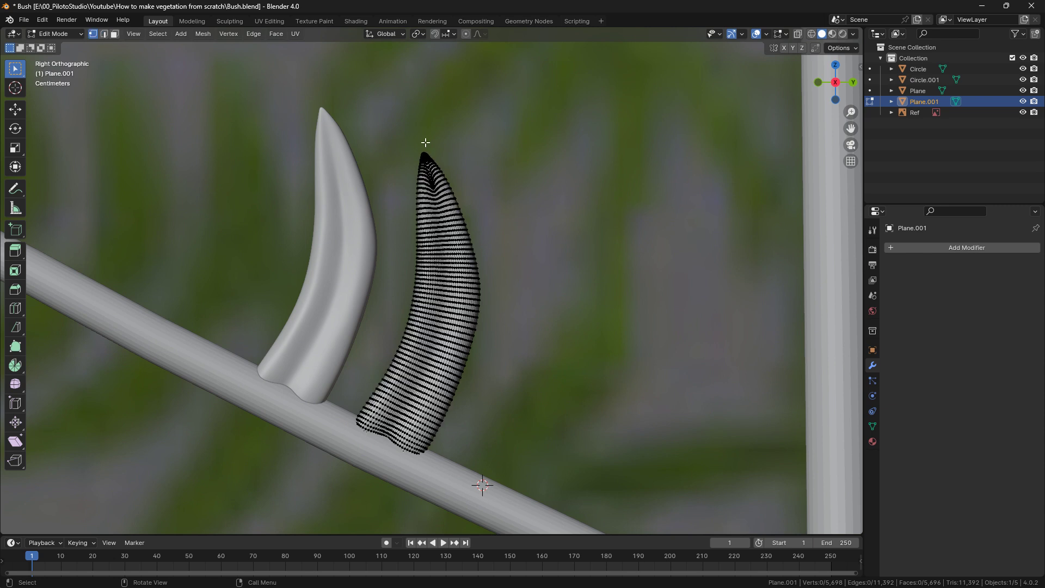
{"action": "scroll", "coordinate": [426, 151], "scroll_direction": "up", "scroll_amount": 3}
{"action": "middle_click_drag", "start_coordinate": [427, 151], "coordinate": [446, 243], "text": "shift"}
{"action": "left_click", "coordinate": [465, 35]}
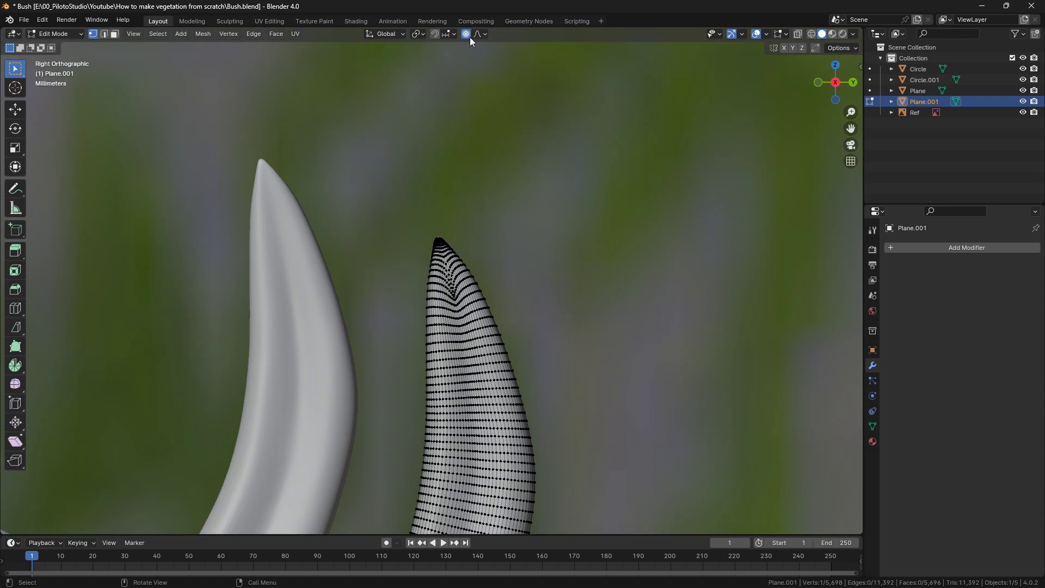
{"action": "left_click", "coordinate": [466, 35]}
{"action": "scroll", "coordinate": [487, 299], "scroll_direction": "down", "scroll_amount": 4}
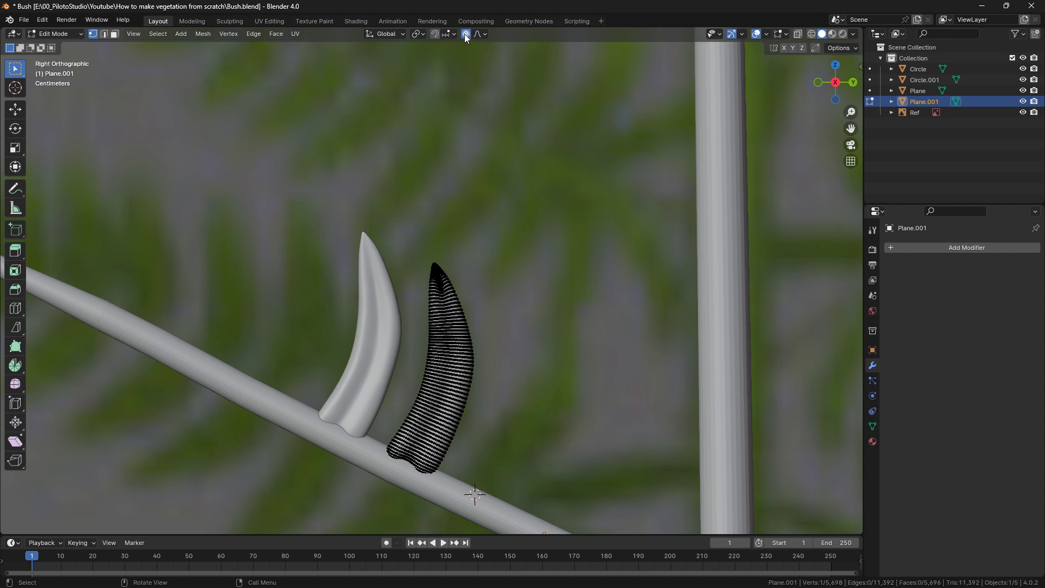
{"action": "middle_click_drag", "start_coordinate": [480, 181], "coordinate": [467, 141], "text": "shift"}
{"action": "key", "text": "g"}
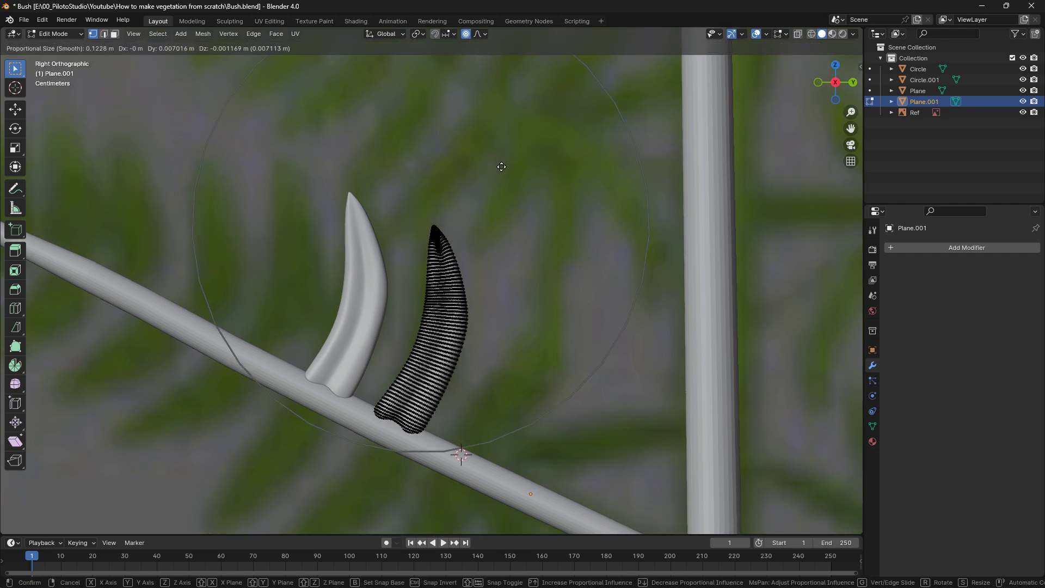
{"action": "left_click", "coordinate": [520, 173]}
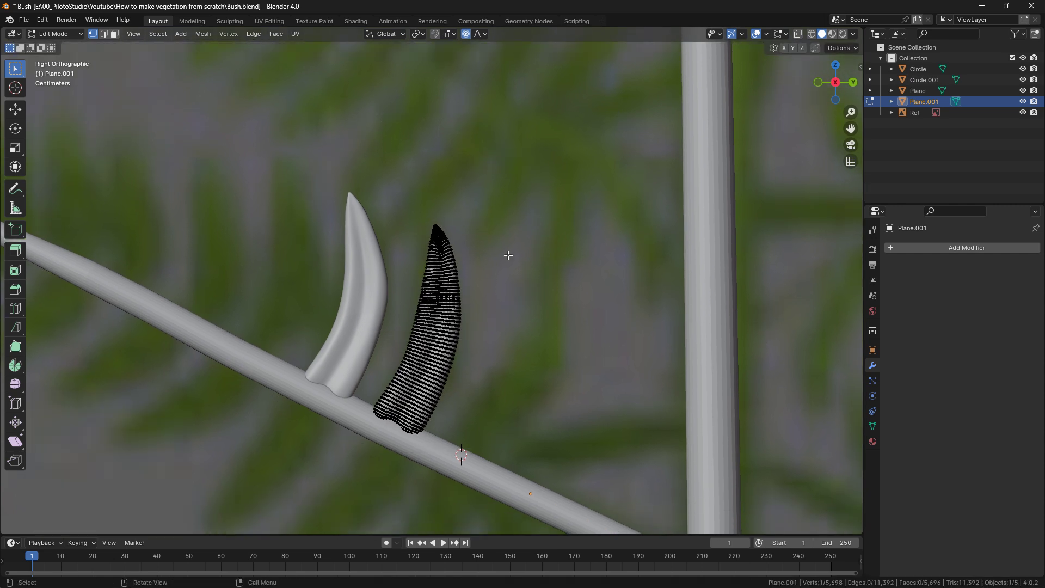
Step: Reshape the second leaflet further by rotating its tip vertex with proportional editing
{"action": "middle_click_drag", "start_coordinate": [497, 226], "coordinate": [500, 256], "text": "shift"}
{"action": "scroll", "coordinate": [430, 265], "scroll_direction": "down", "scroll_amount": 2}
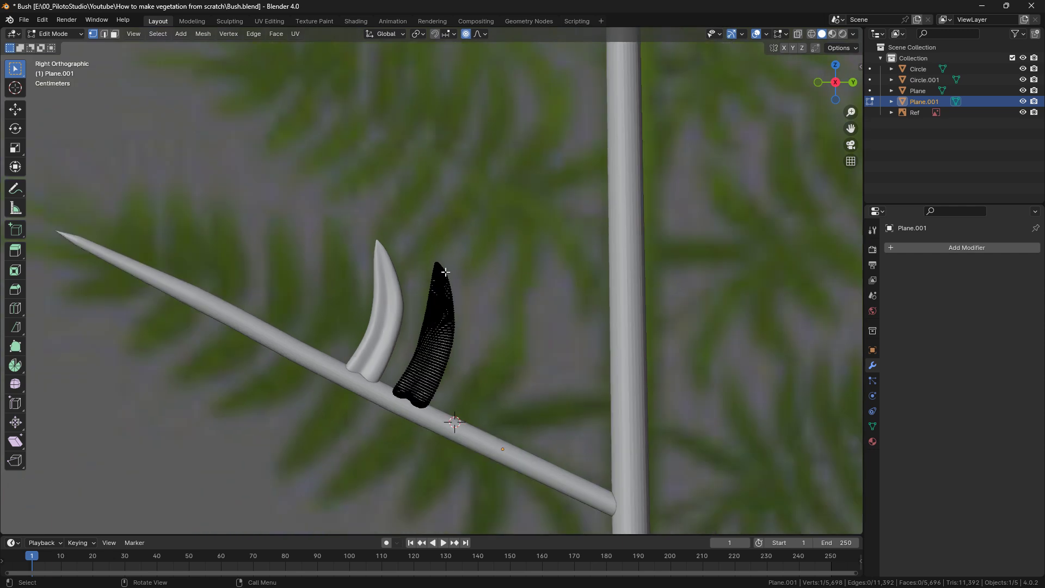
{"action": "scroll", "coordinate": [490, 306], "scroll_direction": "up", "scroll_amount": 2}
{"action": "middle_click_drag", "start_coordinate": [549, 304], "coordinate": [499, 260], "text": "shift"}
{"action": "key", "text": "g"}
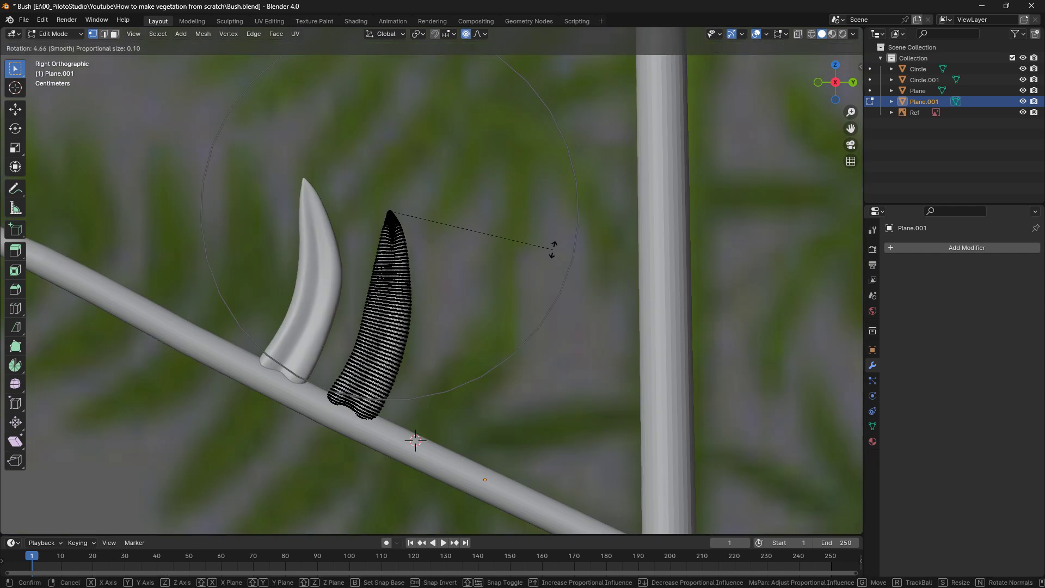
{"action": "left_click", "coordinate": [548, 256]}
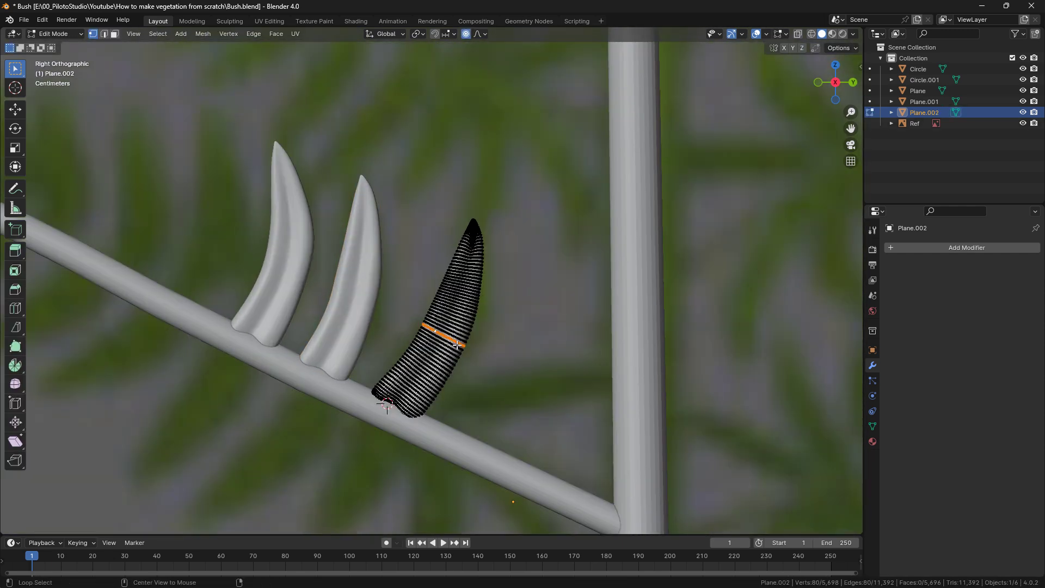
Step: Adjust the third leaflet's bend by moving its middle edge loop slightly toward the neighbouring leaflets with proportional editing
{"action": "key", "text": "g"}
{"action": "left_click", "coordinate": [466, 306]}
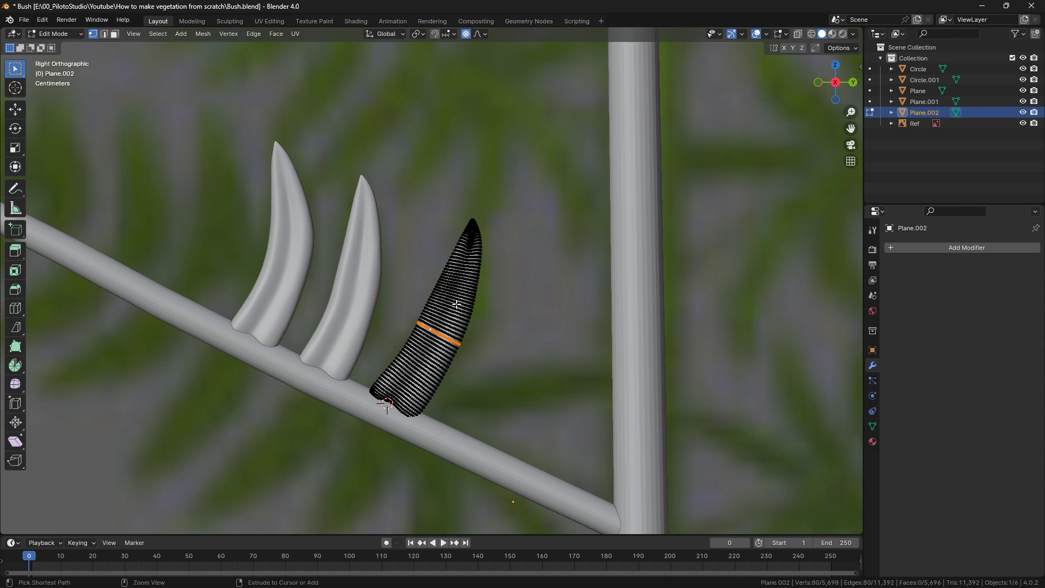
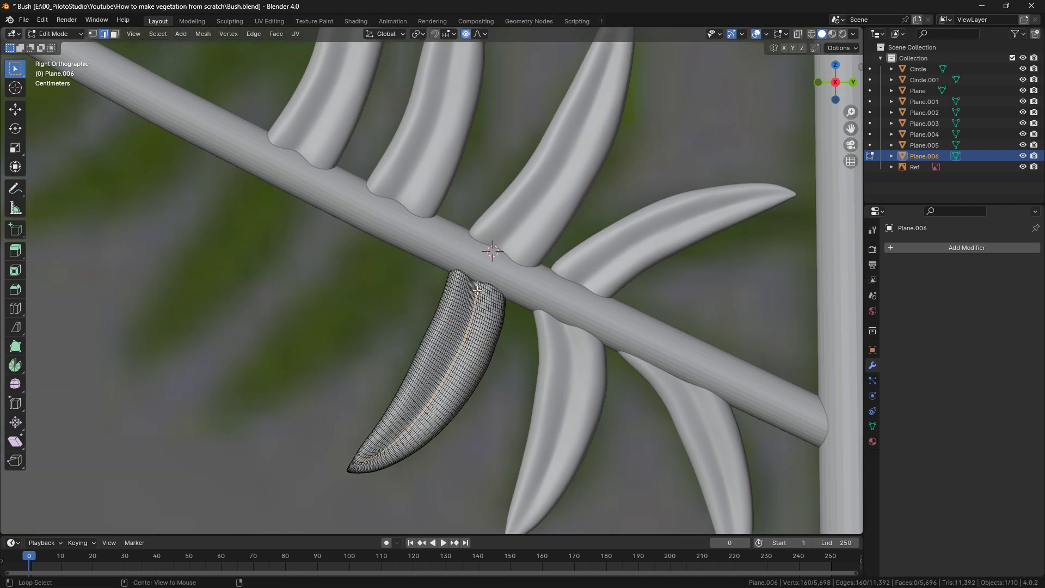
Step: Duplicate the lower-side leaflet toward the branch tip, rotate the copy, and bend it by moving an edge loop near its tip with proportional editing
{"action": "key", "text": "Tab"}
{"action": "key", "text": "shift+d"}
{"action": "key", "text": "r"}
{"action": "key", "text": "Tab"}
{"action": "scroll", "coordinate": [381, 359], "scroll_direction": "up", "scroll_amount": 6}
{"action": "left_click", "coordinate": [389, 348], "text": "alt"}
{"action": "scroll", "coordinate": [389, 348], "scroll_direction": "down", "scroll_amount": 7}
{"action": "key", "text": "g"}
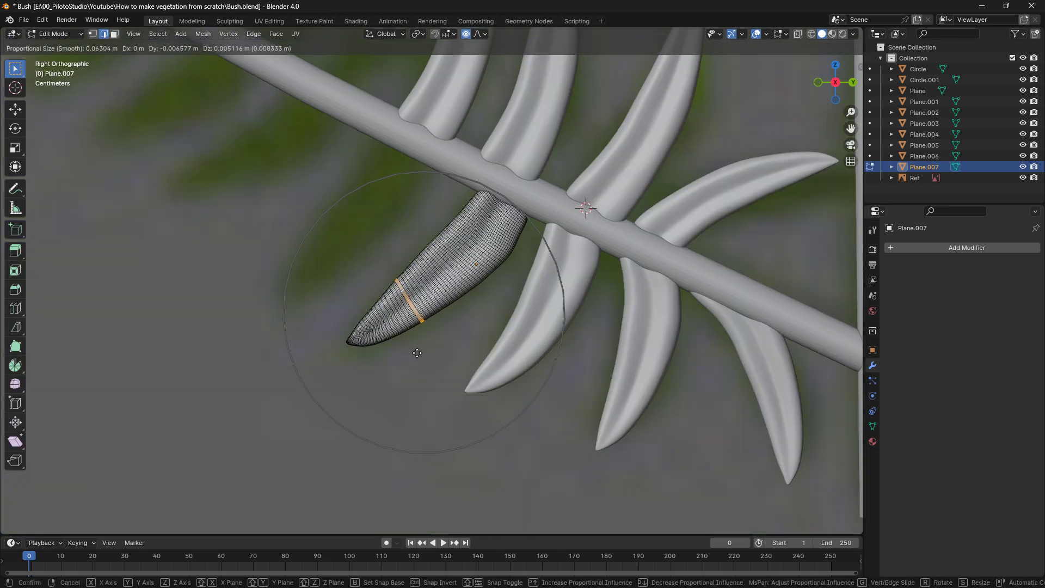
Step: Duplicate more leaflets toward the tip along both sides of the branch, rotate them to fit, and scale the last lower copy to 0.894
{"action": "key", "text": "Tab"}
{"action": "key", "text": "shift+d"}
{"action": "key", "text": "r"}
{"action": "key", "text": "shift+d"}
{"action": "key", "text": "shift+d"}
{"action": "left_click", "coordinate": [523, 403]}
{"action": "key", "text": "s"}
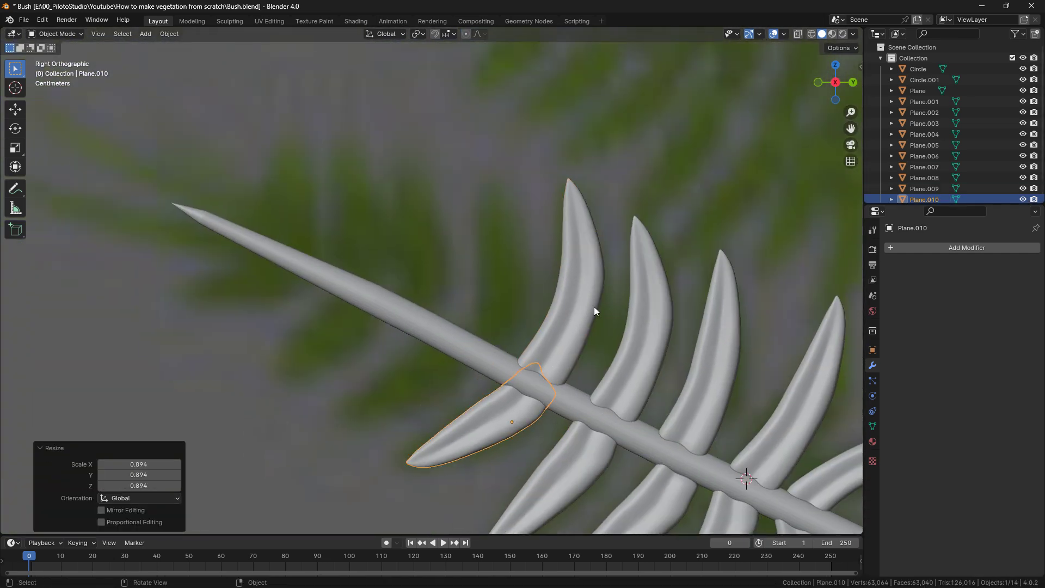
Step: Reshape the upper-side leaflet nearest the branch tip in Edit Mode by moving part of it with proportional editing
{"action": "left_click", "coordinate": [572, 305]}
{"action": "key", "text": "Tab"}
{"action": "key", "text": "g"}
{"action": "key", "text": "Tab"}
Step: Duplicate progressively smaller leaflets toward the side branch's tip on both sides, scaling, moving and rotating each copy to follow the reference
{"action": "key", "text": "shift+d"}
{"action": "key", "text": "s"}
{"action": "left_click", "coordinate": [579, 294]}
{"action": "scroll", "coordinate": [579, 294], "scroll_direction": "down", "scroll_amount": 3}
{"action": "key", "text": "shift+d"}
{"action": "key", "text": "s"}
{"action": "key", "text": "g"}
{"action": "scroll", "coordinate": [480, 292], "scroll_direction": "up", "scroll_amount": 3}
{"action": "key", "text": "shift+d"}
{"action": "key", "text": "r"}
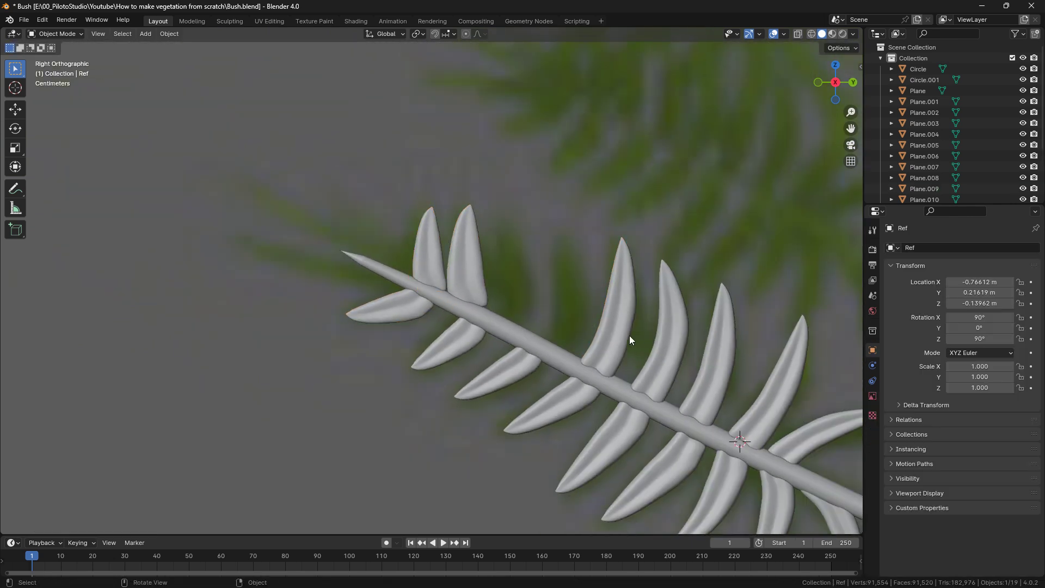
Step: Duplicate a leaflet to the very tip of the side branch and rotate it to extend in the branch's direction
{"action": "middle_click_drag", "start_coordinate": [636, 335], "coordinate": [524, 297], "text": "shift"}
{"action": "key", "text": "shift+d"}
{"action": "middle_click_drag", "start_coordinate": [219, 252], "coordinate": [350, 270], "text": "shift"}
{"action": "key", "text": "r"}
{"action": "key", "text": "g"}
{"action": "key", "text": "r"}
Step: Set the tip leaflet's origin to Center of Mass (Surface)
{"action": "left_click", "coordinate": [169, 33]}
{"action": "mouse_move", "coordinate": [188, 57]}
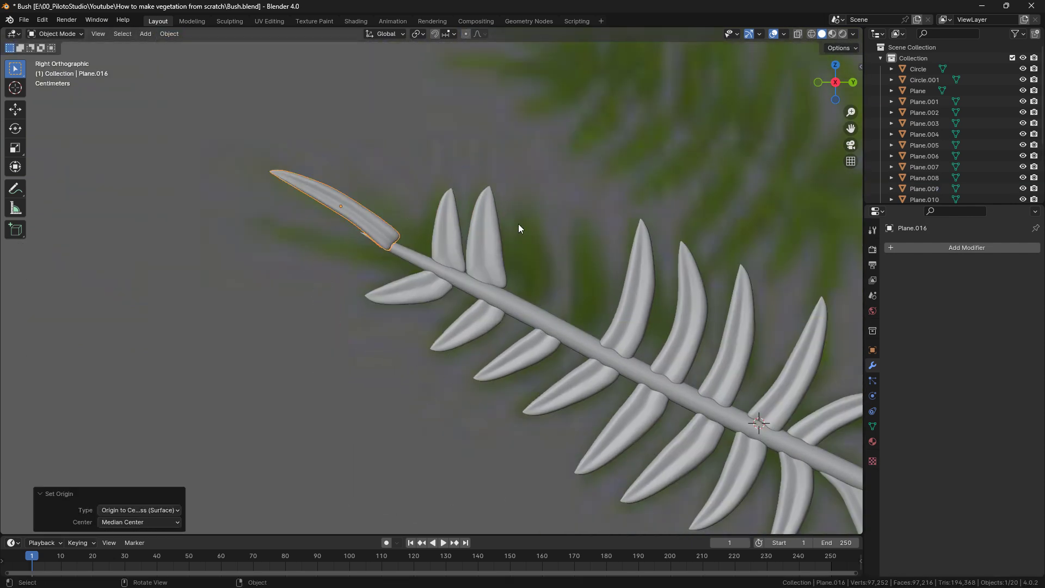
{"action": "left_click", "coordinate": [350, 92]}
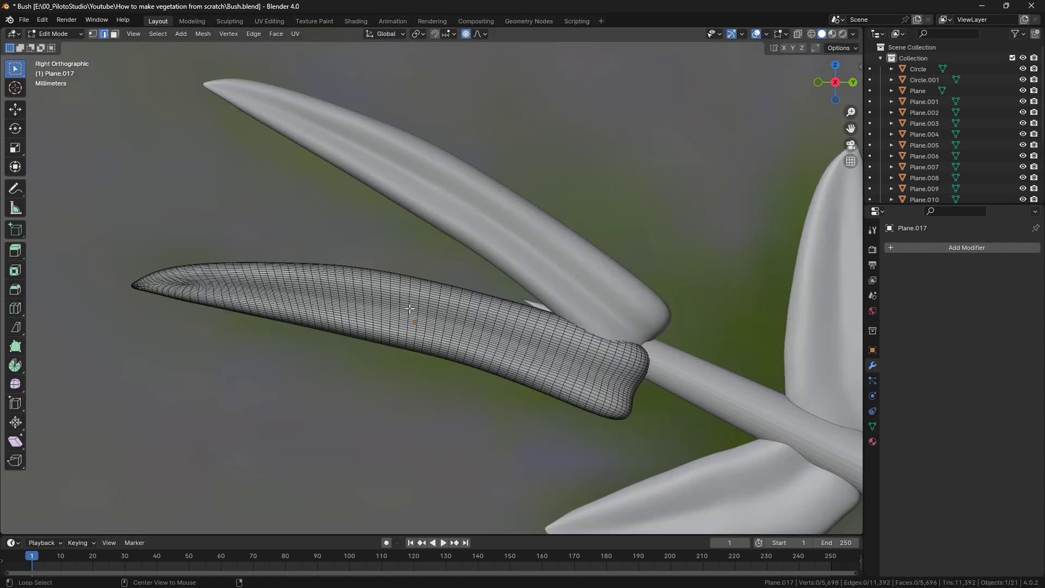
Step: Rotate and move the lower tip leaflet so that its base meets the end of the side branch
{"action": "key", "text": "r"}
{"action": "key", "text": "Return"}
{"action": "scroll", "coordinate": [671, 308], "scroll_direction": "up", "scroll_amount": 2}
{"action": "key", "text": "g"}
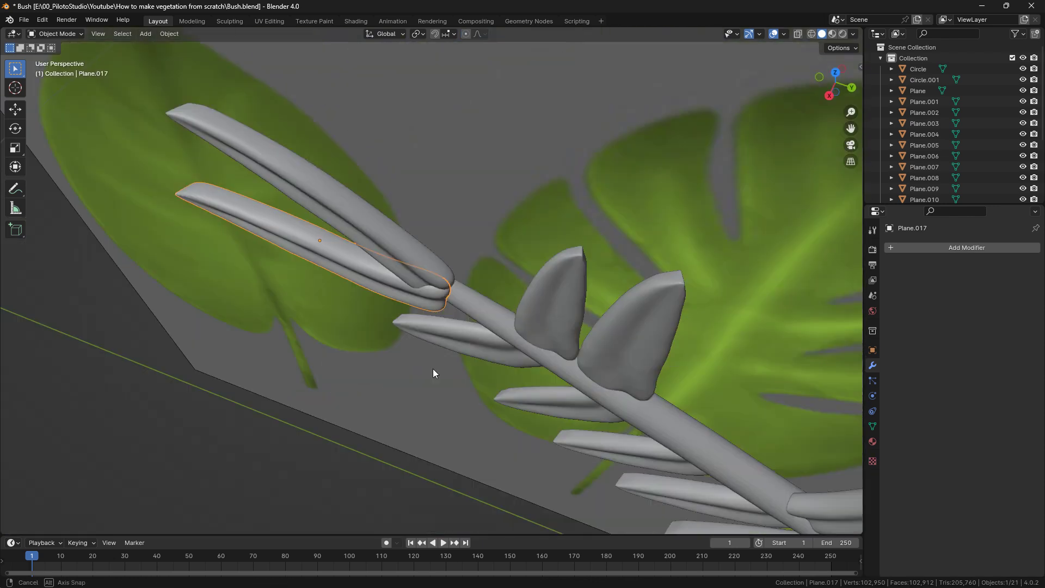
{"action": "middle_click_drag", "start_coordinate": [432, 368], "coordinate": [482, 297]}
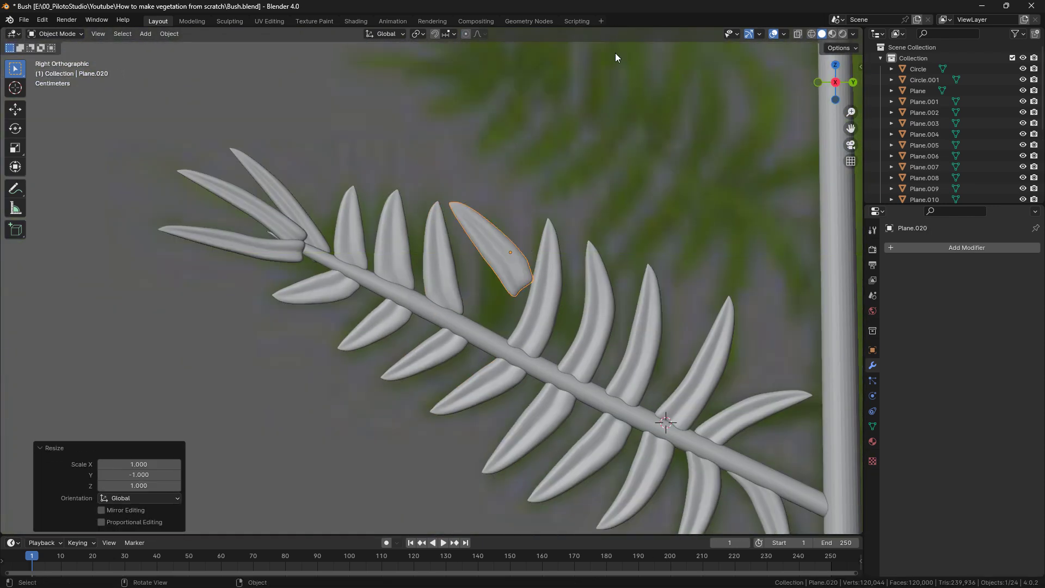
Step: Place the mirrored leaflet in the upper-side gap and move the leaflets near the branch tip to even out their spacing
{"action": "left_click", "coordinate": [502, 305]}
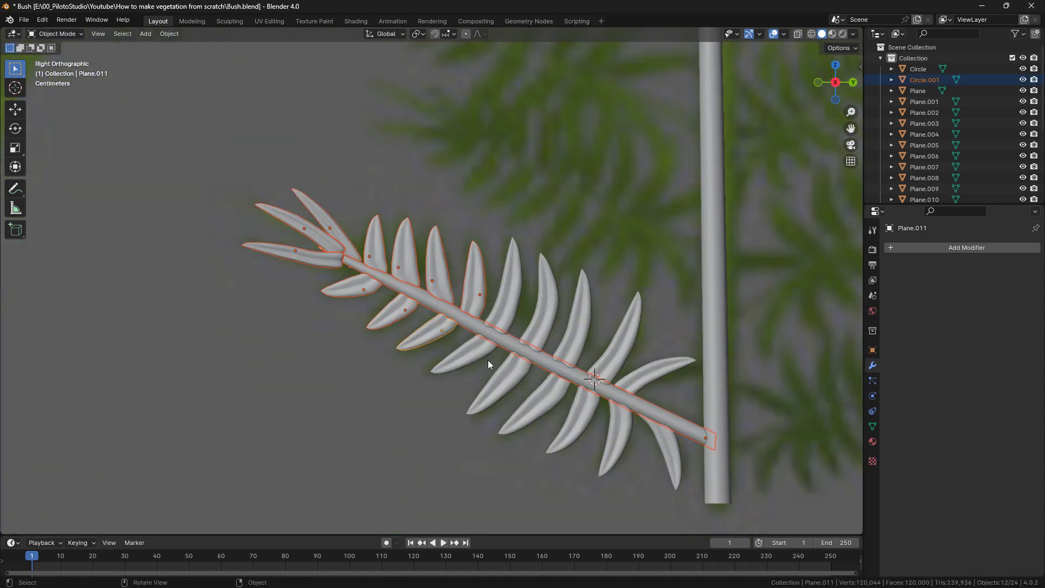
{"action": "key", "text": "g"}
{"action": "left_click", "coordinate": [388, 284]}
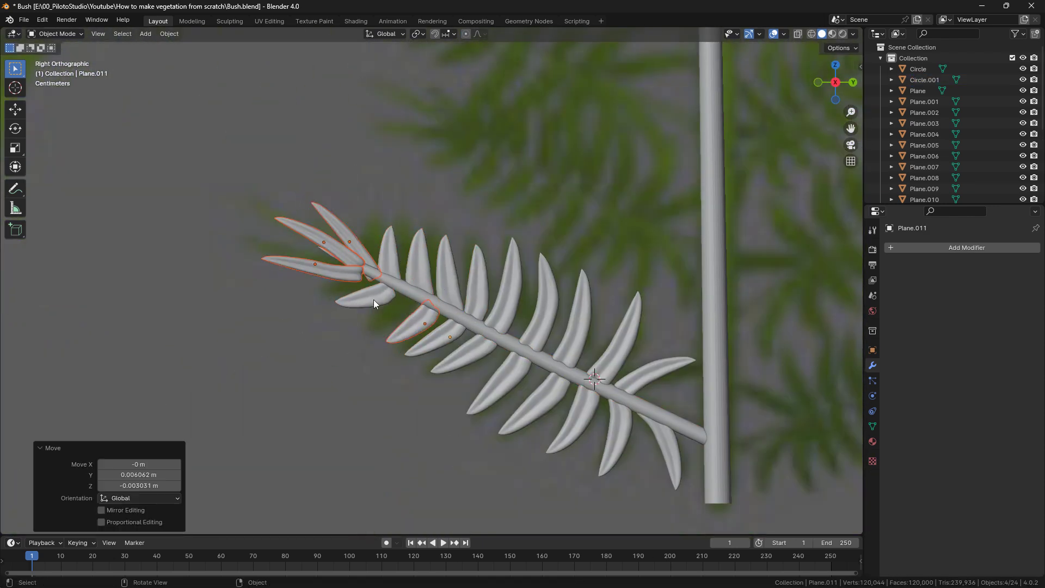
{"action": "key", "text": "g"}
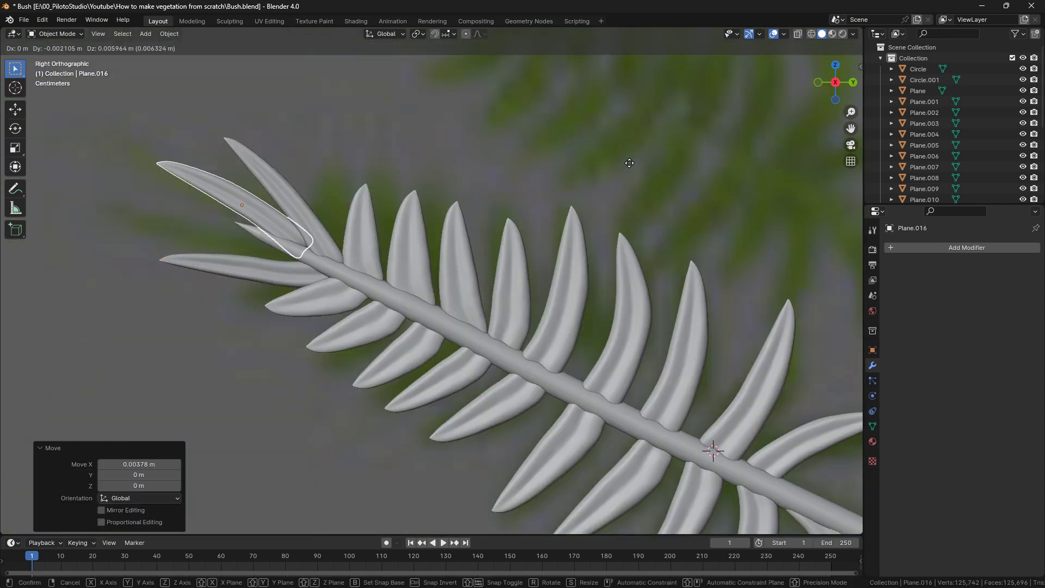
{"action": "left_click", "coordinate": [623, 148]}
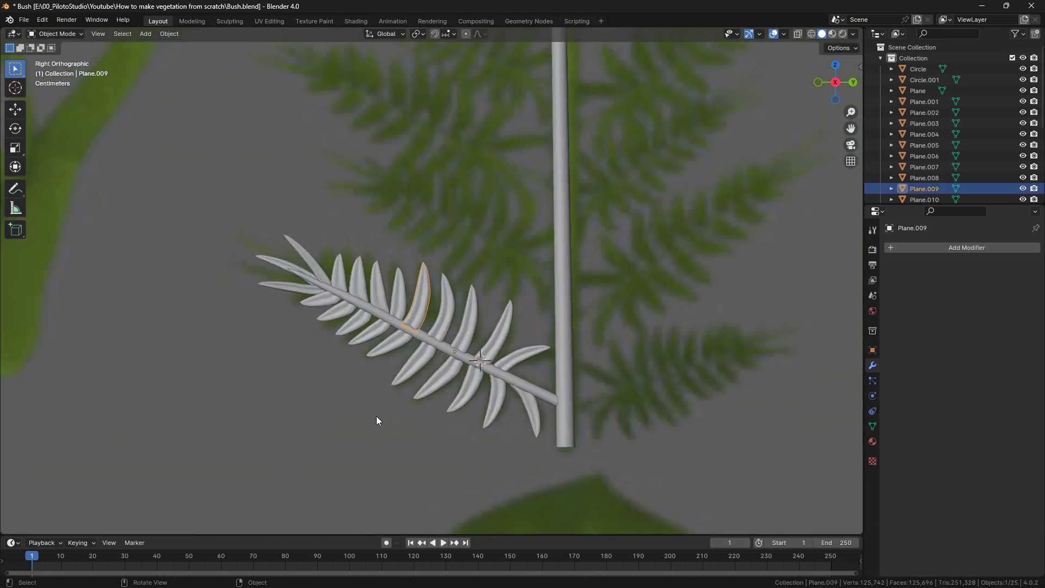
Step: Join all the leaflets into one object, keeping the side branch separate
{"action": "left_click_drag", "start_coordinate": [263, 458], "coordinate": [527, 242]}
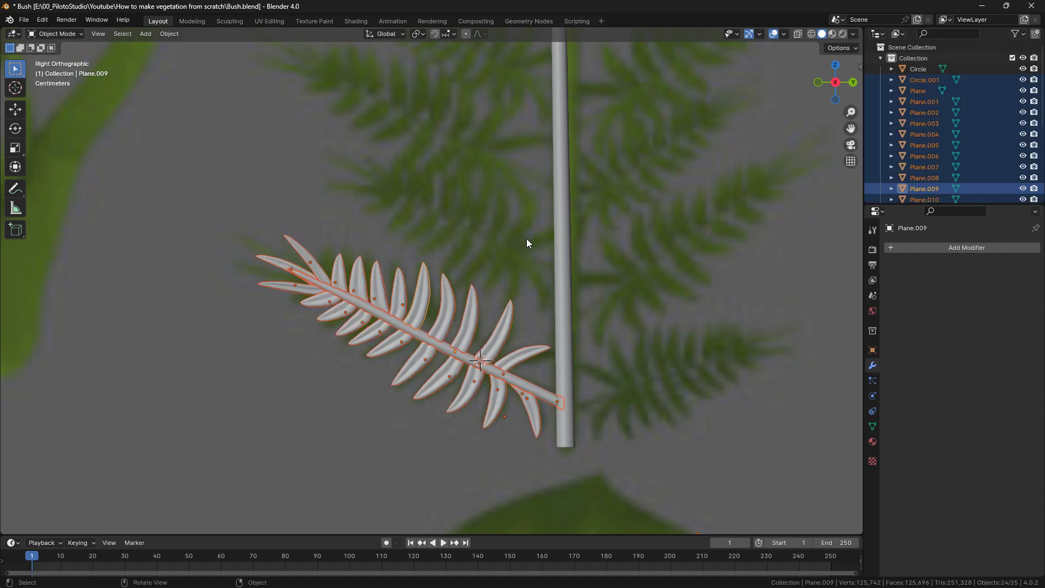
{"action": "left_click", "coordinate": [502, 343], "text": "shift"}
{"action": "key", "text": "ctrl+j"}
Step: Show the Face Orientation overlay and recalculate the normals of the whole joined leaflet mesh to the outside
{"action": "key", "text": "Tab"}
{"action": "left_click", "coordinate": [766, 34]}
{"action": "left_click", "coordinate": [702, 255]}
{"action": "left_click", "coordinate": [718, 375]}
{"action": "key", "text": "a"}
{"action": "key", "text": "alt+n"}
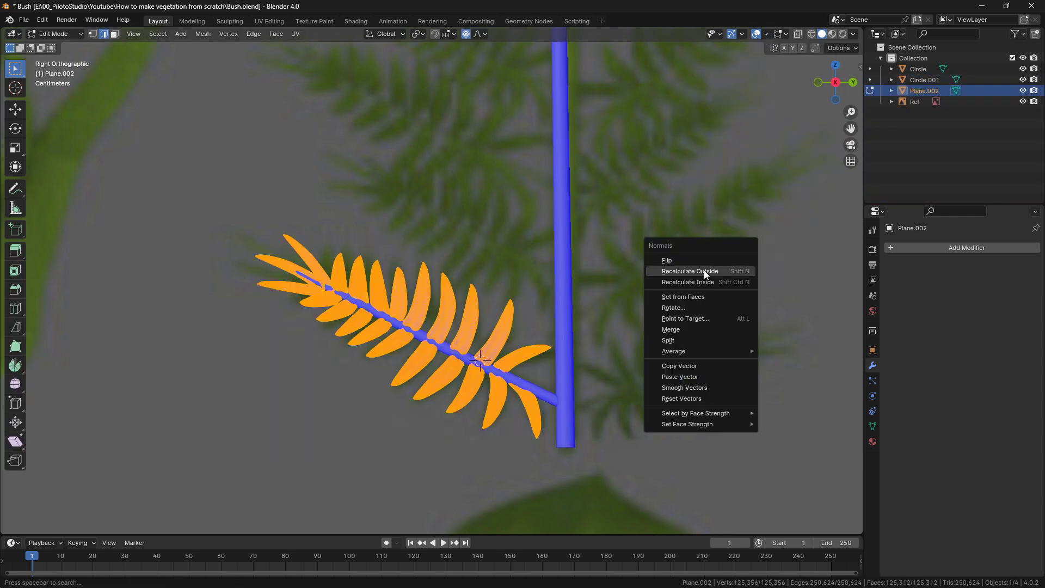
{"action": "left_click", "coordinate": [704, 270]}
{"action": "key", "text": "Tab"}
Step: In Sculpt Mode, work along the leaflets from the main stem to the tip with the Crease brush at 37 px radius and 0.109 strength
{"action": "scroll", "coordinate": [142, 217], "scroll_direction": "up", "scroll_amount": 2}
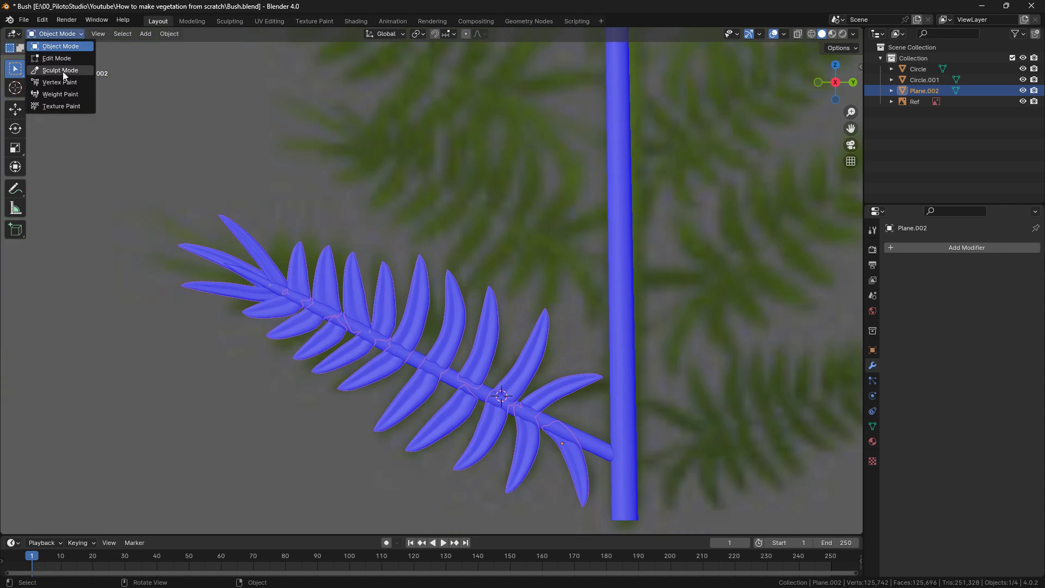
{"action": "left_click", "coordinate": [63, 71]}
{"action": "scroll", "coordinate": [393, 323], "scroll_direction": "up", "scroll_amount": 3}
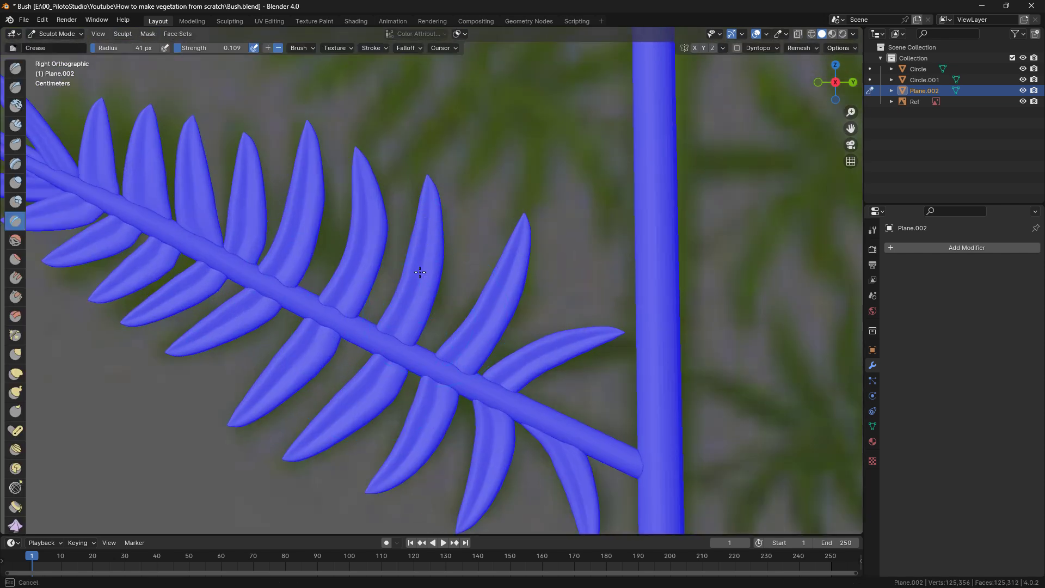
{"action": "middle_click_drag", "start_coordinate": [308, 372], "coordinate": [393, 359], "text": "shift"}
{"action": "middle_click_drag", "start_coordinate": [300, 315], "coordinate": [417, 380], "text": "shift"}
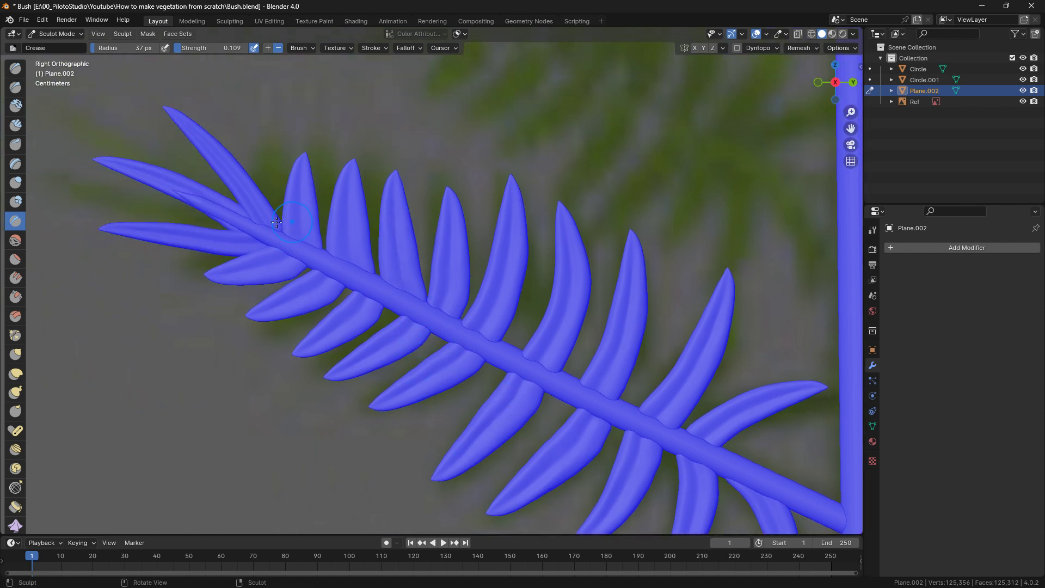
{"action": "middle_click_drag", "start_coordinate": [276, 222], "coordinate": [373, 260], "text": "shift"}
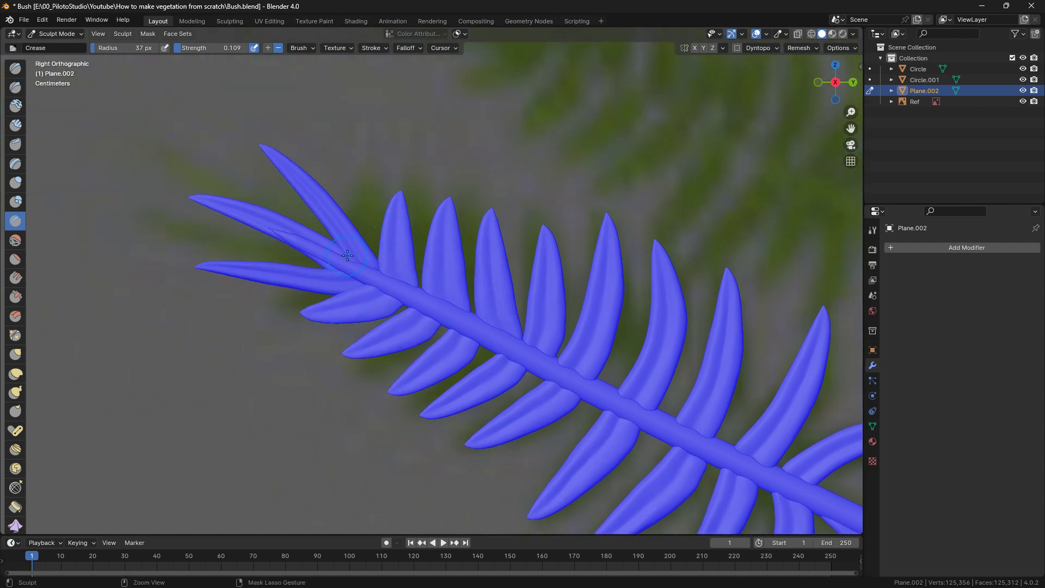
Step: Adjust the shapes of the leaflets along the branch with the Grab brush at 137 px radius and 0.400 strength
{"action": "key", "text": "f"}
{"action": "left_click", "coordinate": [285, 290]}
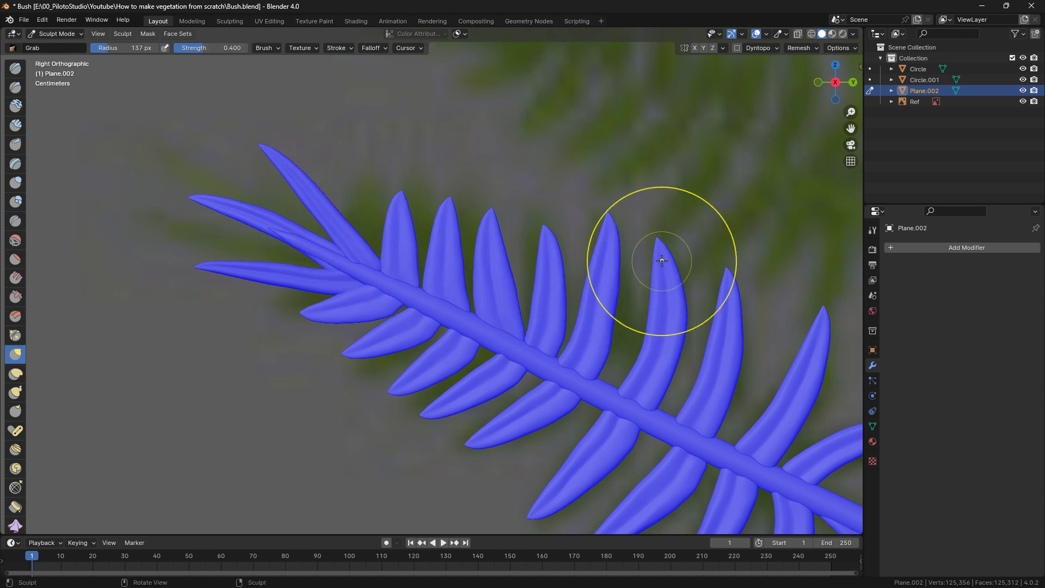
{"action": "middle_click_drag", "start_coordinate": [626, 438], "coordinate": [514, 358], "text": "shift"}
{"action": "scroll", "coordinate": [572, 387], "scroll_direction": "down", "scroll_amount": 1}
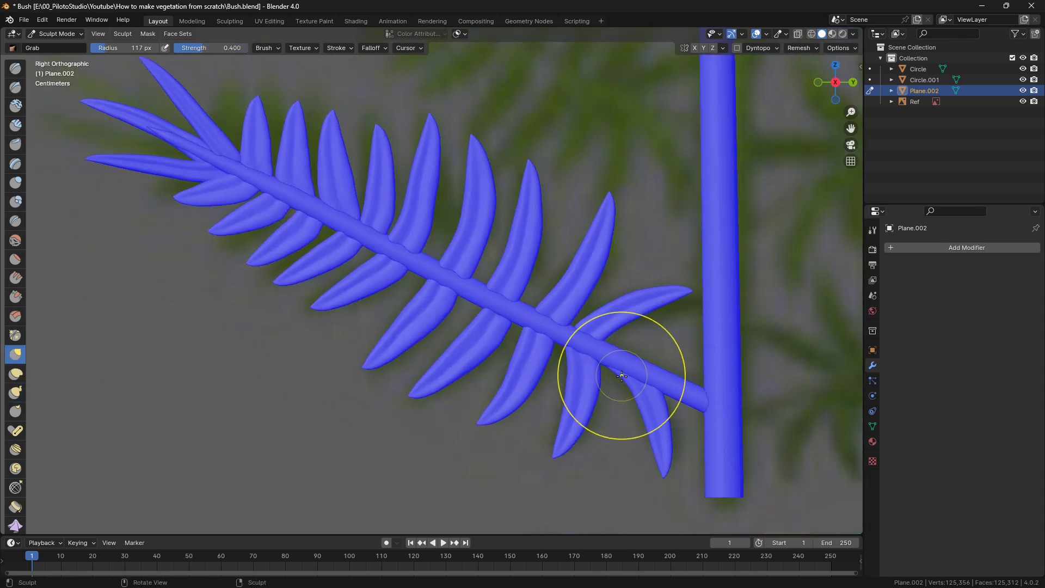
{"action": "scroll", "coordinate": [599, 359], "scroll_direction": "down", "scroll_amount": 1}
{"action": "key", "text": "Tab"}
{"action": "right_click", "coordinate": [305, 269]}
{"action": "key", "text": "Escape"}
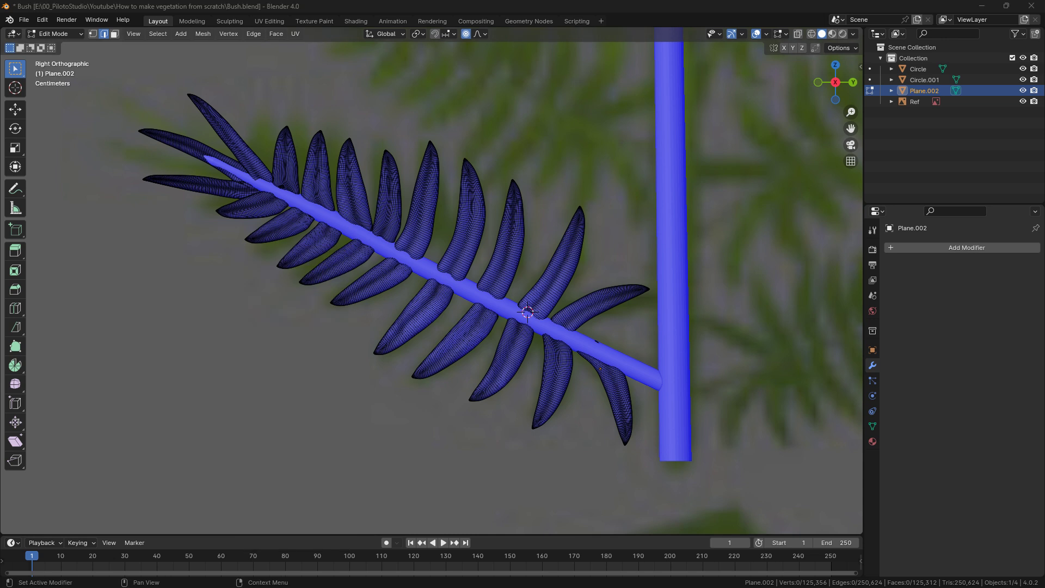
{"action": "scroll", "coordinate": [329, 271], "scroll_direction": "up", "scroll_amount": 1}
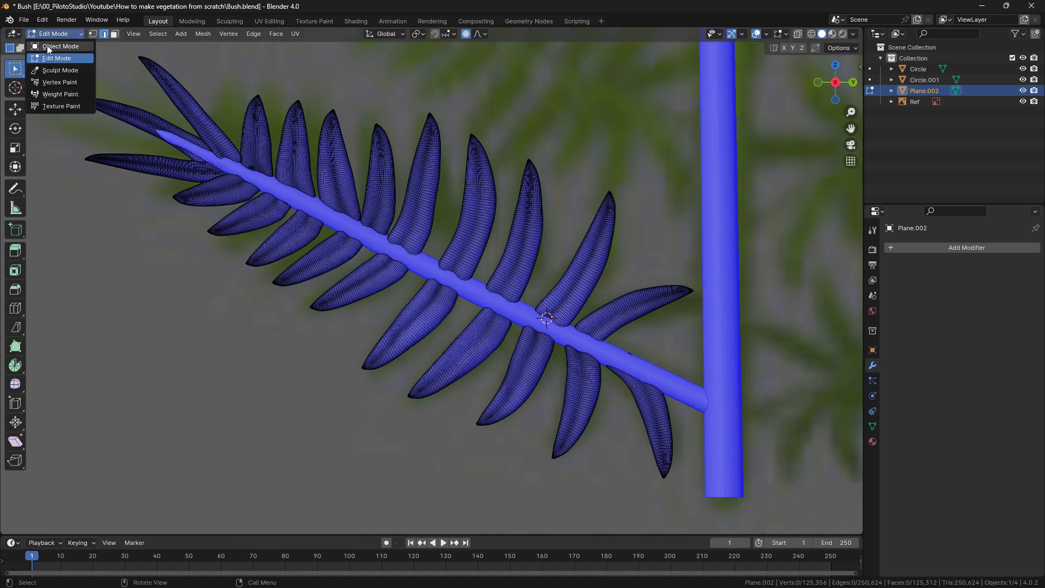
Step: Open the side branch in Edit Mode and select its whole mesh
{"action": "left_click", "coordinate": [54, 47]}
{"action": "left_click", "coordinate": [505, 315]}
{"action": "key", "text": "Tab"}
{"action": "key", "text": "a"}
{"action": "key", "text": "alt+s"}
{"action": "left_click", "coordinate": [506, 73]}
{"action": "key", "text": "ctrl+z"}
Step: Turn off proportional editing and thin the whole side branch with Shrink/Fatten by about -0.0034 m
{"action": "key", "text": "o"}
{"action": "key", "text": "alt+s"}
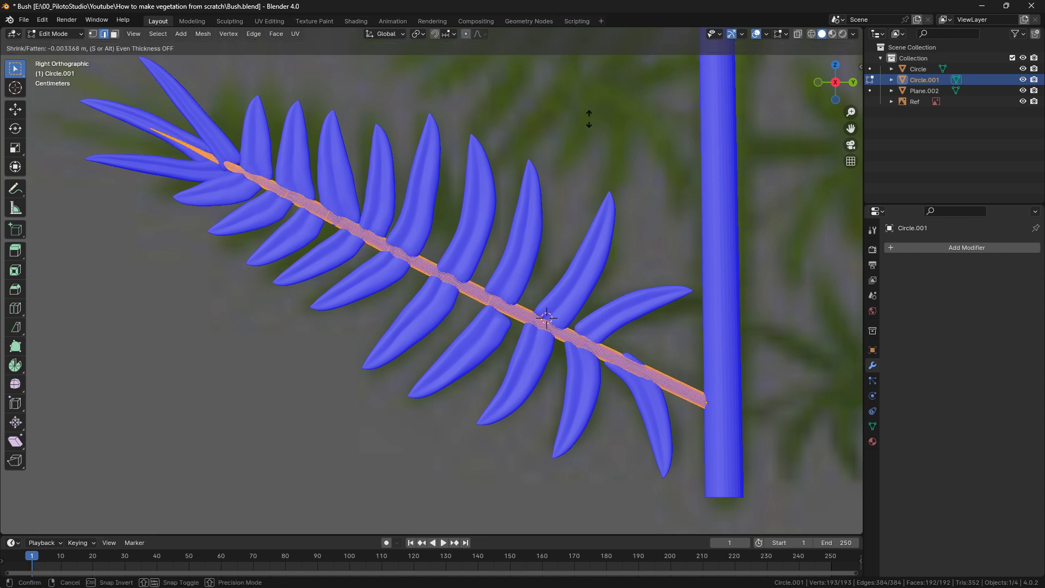
{"action": "left_click", "coordinate": [589, 118]}
Step: Transfer editing to the joined leaflets and select their entire mesh
{"action": "key", "text": "alt+q"}
{"action": "middle_click_drag", "start_coordinate": [440, 292], "coordinate": [492, 324]}
{"action": "key", "text": "a"}
{"action": "key", "text": "g"}
{"action": "key", "text": "x"}
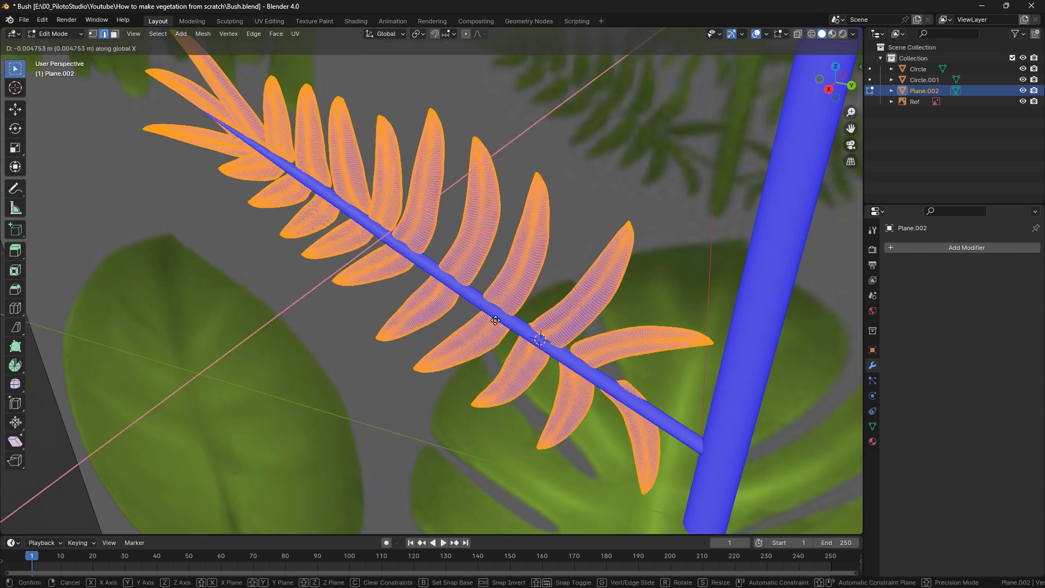
{"action": "left_click", "coordinate": [508, 315]}
{"action": "left_click", "coordinate": [829, 89]}
{"action": "key", "text": "ctrl+z"}
Step: Move all the leaflets along the X axis until they sit behind the side branch, and clear the selection
{"action": "middle_click_drag", "start_coordinate": [435, 365], "coordinate": [697, 162]}
{"action": "key", "text": "g"}
{"action": "key", "text": "x"}
{"action": "left_click", "coordinate": [513, 426]}
{"action": "key", "text": "alt+a"}
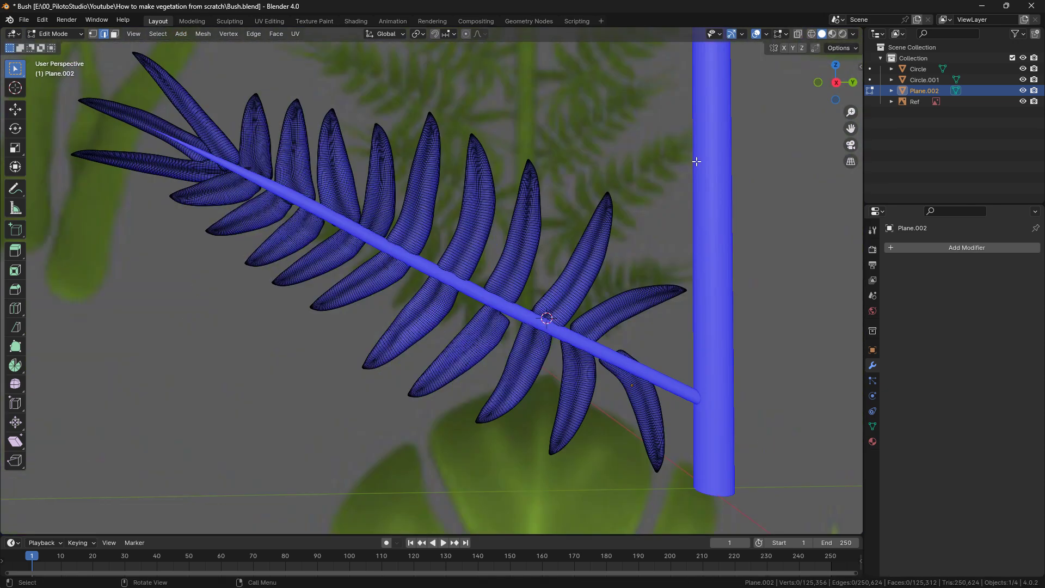
Step: In Sculpt Mode, tuck the base of the leaflet nearest the main stem behind the side branch with the Grab brush at 117 px radius
{"action": "scroll", "coordinate": [685, 195], "scroll_direction": "up", "scroll_amount": 4}
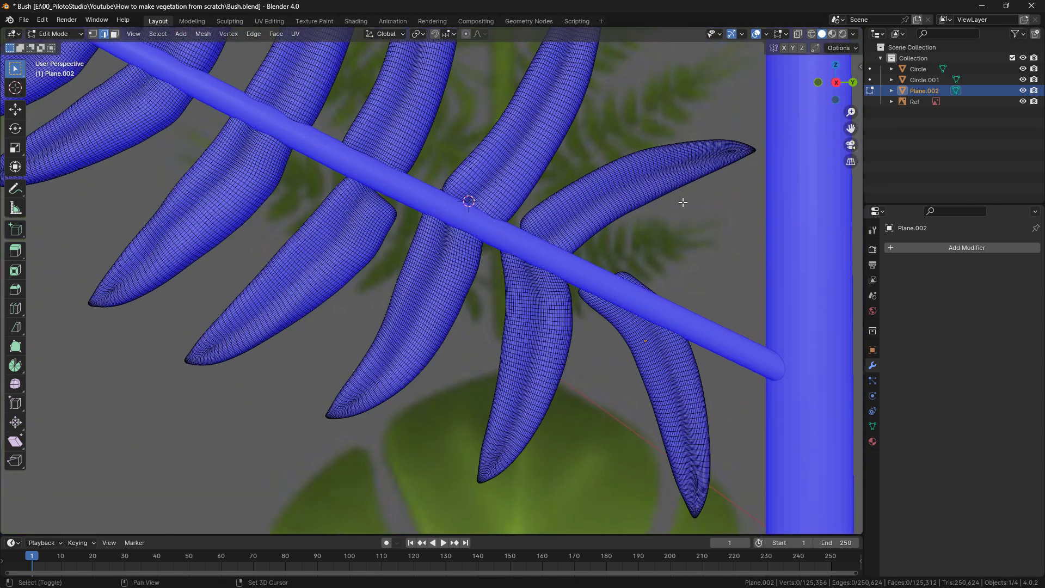
{"action": "middle_click_drag", "start_coordinate": [683, 203], "coordinate": [531, 193], "text": "shift"}
{"action": "scroll", "coordinate": [531, 193], "scroll_direction": "up", "scroll_amount": 1}
{"action": "left_click", "coordinate": [837, 82]}
{"action": "scroll", "coordinate": [635, 268], "scroll_direction": "up", "scroll_amount": 3}
{"action": "left_click", "coordinate": [57, 33]}
{"action": "left_click", "coordinate": [58, 69]}
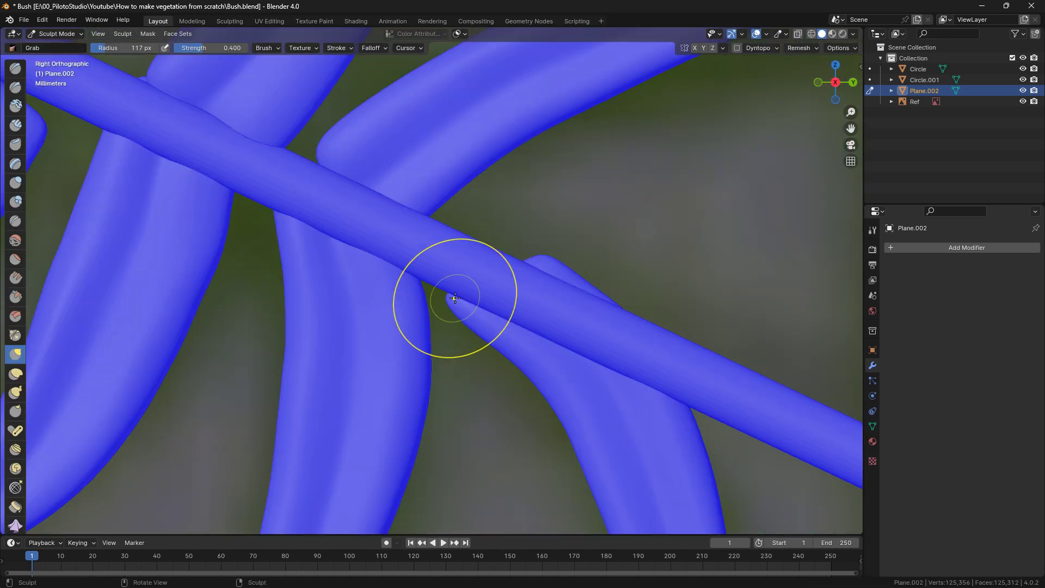
{"action": "mouse_move", "coordinate": [617, 314]}
{"action": "middle_mouse_down"}
{"action": "mouse_move", "coordinate": [396, 280]}
{"action": "mouse_move", "coordinate": [403, 219]}
{"action": "middle_mouse_up"}
{"action": "key", "text": "shift+c"}
{"action": "scroll", "coordinate": [546, 296], "scroll_direction": "down", "scroll_amount": 3}
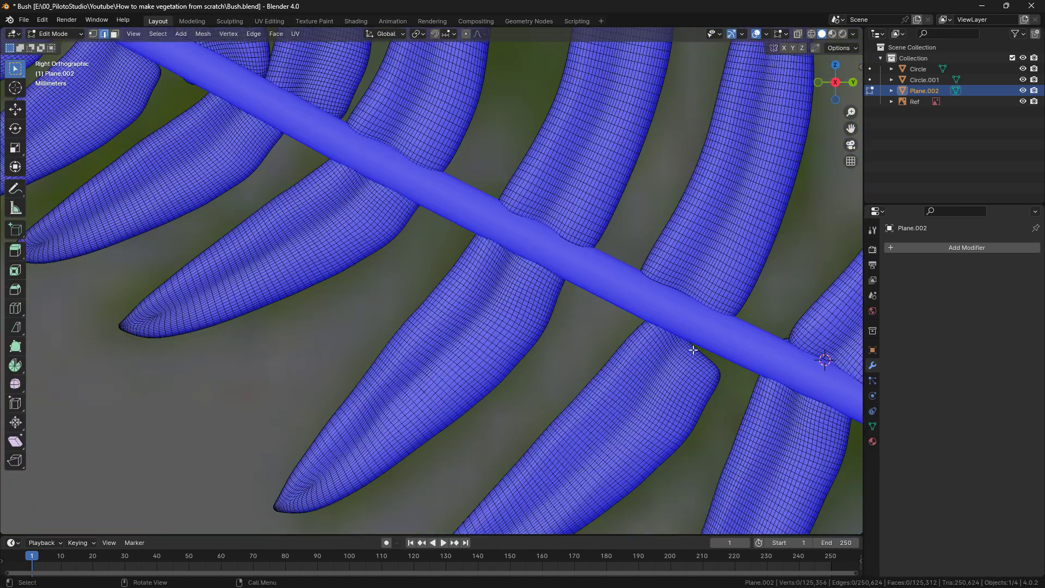
Step: In Edit Mode, rotate and move the protruding leaflet bases along the middle of the branch so they tuck under it
{"action": "left_click", "coordinate": [429, 55]}
{"action": "key", "text": "r"}
{"action": "left_click", "coordinate": [754, 362]}
{"action": "key", "text": "g"}
{"action": "scroll", "coordinate": [488, 348], "scroll_direction": "down", "scroll_amount": 4}
{"action": "scroll", "coordinate": [488, 327], "scroll_direction": "up", "scroll_amount": 4}
{"action": "key", "text": "g"}
{"action": "left_click", "coordinate": [444, 256]}
Step: Move edges at the leaflet bases near the branch tip with connected proportional editing to fit them against the branch
{"action": "left_click", "coordinate": [458, 251]}
{"action": "left_click", "coordinate": [483, 259]}
{"action": "key", "text": "g"}
{"action": "left_click", "coordinate": [485, 256]}
{"action": "scroll", "coordinate": [518, 287], "scroll_direction": "up", "scroll_amount": 3}
{"action": "middle_click_drag", "start_coordinate": [518, 287], "coordinate": [378, 322]}
{"action": "key", "text": "g"}
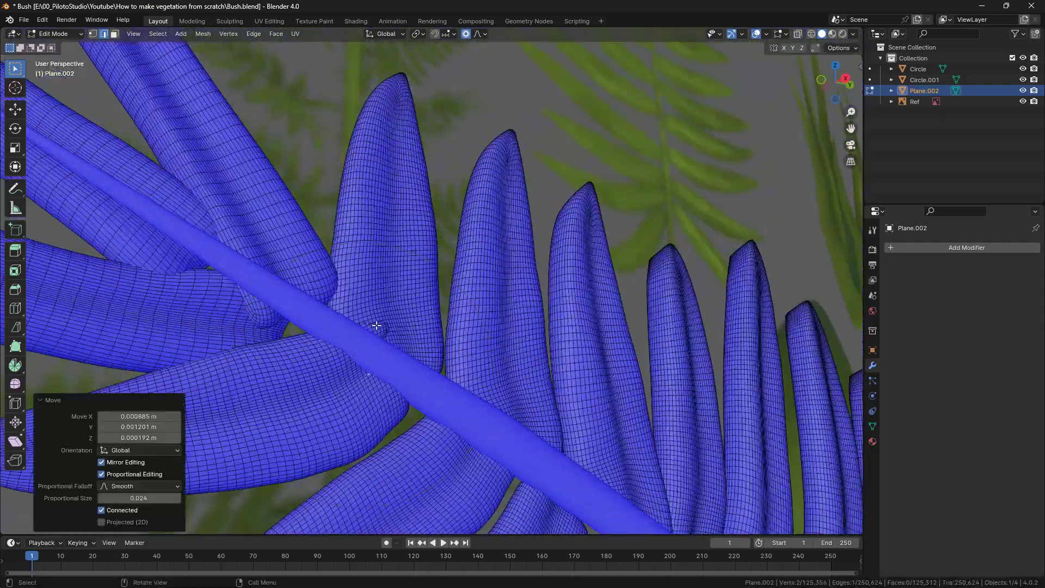
{"action": "scroll", "coordinate": [378, 321], "scroll_direction": "up", "scroll_amount": 4}
{"action": "scroll", "coordinate": [592, 204], "scroll_direction": "down", "scroll_amount": 6}
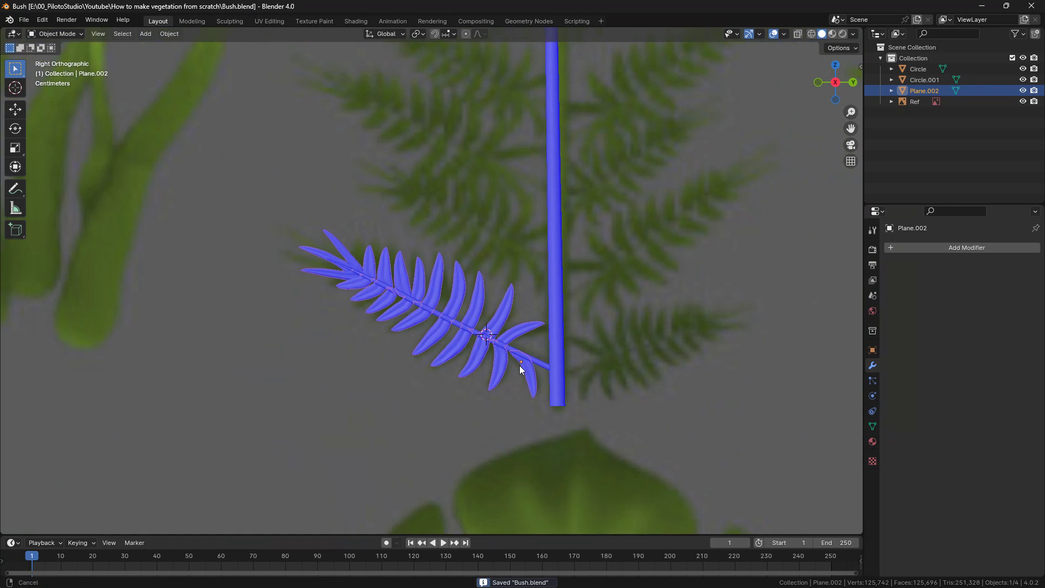
Step: Join the leaflets with the side branch and rename the combined object Leaf
{"action": "scroll", "coordinate": [460, 322], "scroll_direction": "up", "scroll_amount": 8}
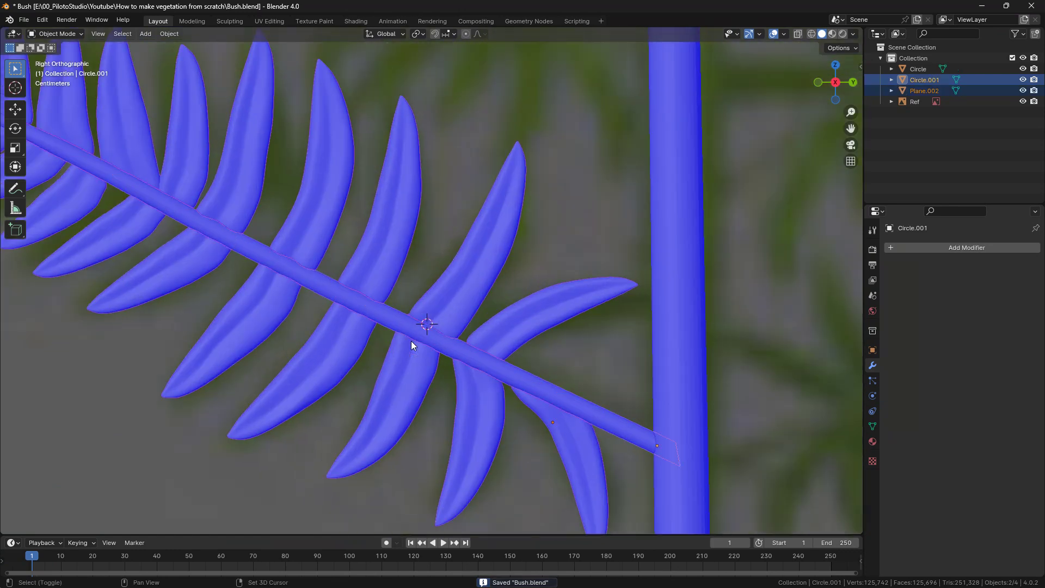
{"action": "scroll", "coordinate": [535, 322], "scroll_direction": "down", "scroll_amount": 3}
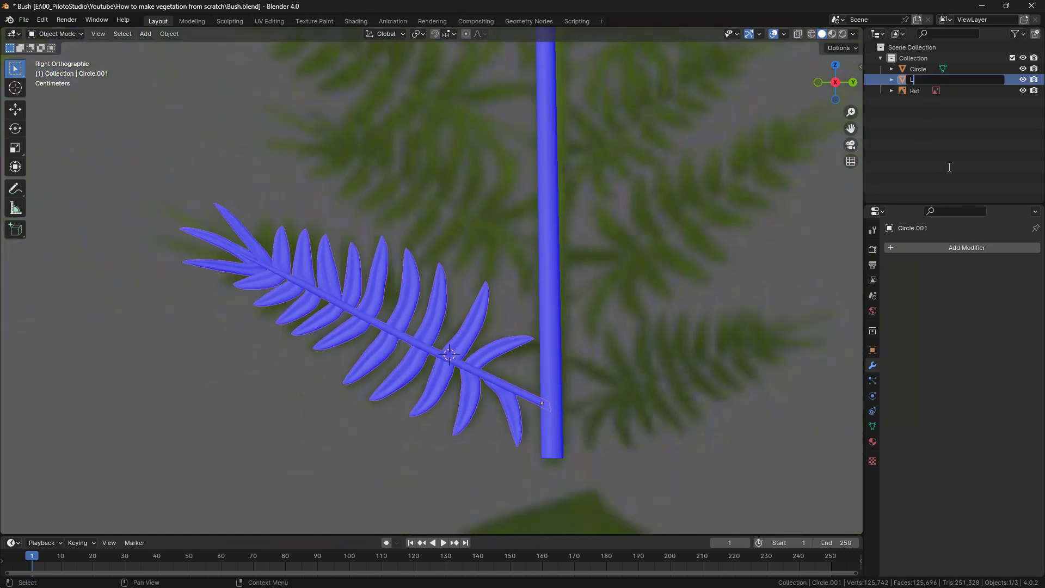
{"action": "scroll", "coordinate": [483, 288], "scroll_direction": "down", "scroll_amount": 4}
{"action": "scroll", "coordinate": [560, 391], "scroll_direction": "up", "scroll_amount": 1}
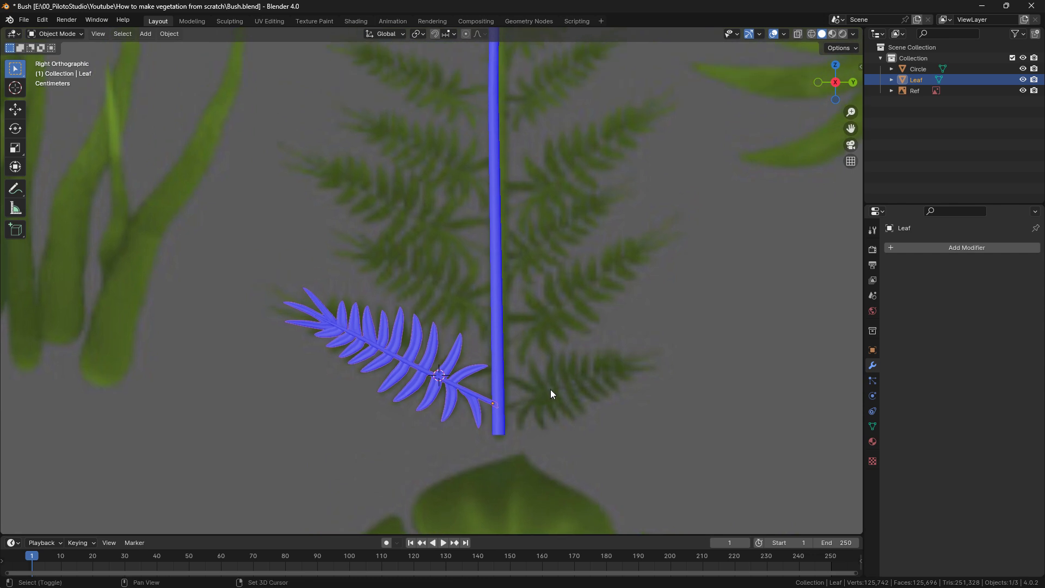
Step: Duplicate Leaf upward along Z on the main stem, scale the copy to 0.739, and adjust its height along Z
{"action": "key", "text": "shift+d"}
{"action": "key", "text": "z"}
{"action": "left_click", "coordinate": [578, 322]}
{"action": "key", "text": "s"}
{"action": "left_click", "coordinate": [619, 298]}
{"action": "key", "text": "g"}
{"action": "key", "text": "z"}
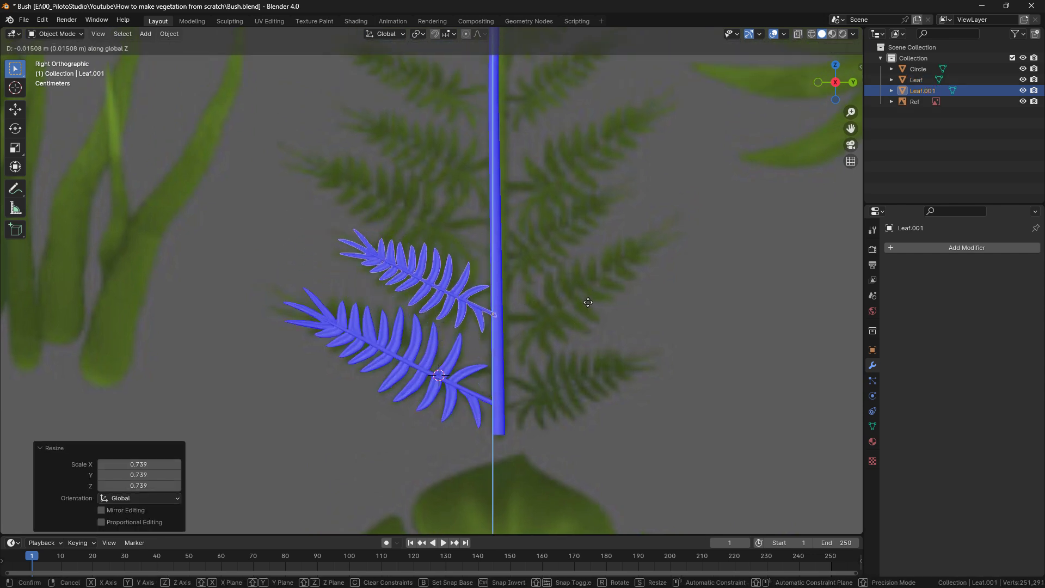
{"action": "left_click", "coordinate": [600, 309]}
Step: Duplicate the lowest Leaf branch upward along Z to sit above the smaller copy on the stem
{"action": "key", "text": "shift+d"}
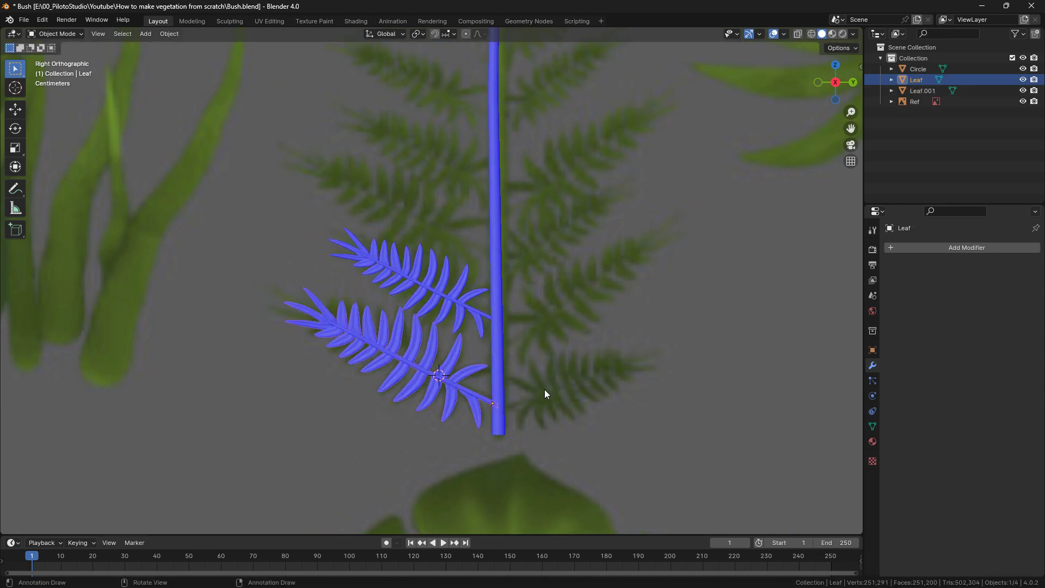
{"action": "key", "text": "z"}
{"action": "left_click", "coordinate": [541, 245]}
{"action": "middle_click_drag", "start_coordinate": [541, 244], "coordinate": [543, 315], "text": "shift"}
{"action": "key", "text": "s"}
{"action": "key", "text": "y"}
{"action": "key", "text": "y"}
{"action": "left_click", "coordinate": [559, 313]}
{"action": "key", "text": "ctrl+z"}
{"action": "key", "text": "s"}
{"action": "key", "text": "x"}
{"action": "key", "text": "x"}
{"action": "right_click", "coordinate": [563, 323]}
{"action": "key", "text": "s"}
{"action": "left_click", "coordinate": [572, 325]}
{"action": "key", "text": "ctrl+z"}
Step: Scale the new branch copy along its local Z axis by 1.059
{"action": "key", "text": "s"}
{"action": "key", "text": "z"}
{"action": "key", "text": "z"}
{"action": "left_click", "coordinate": [574, 325]}
{"action": "middle_click_drag", "start_coordinate": [574, 324], "coordinate": [559, 374], "text": "shift"}
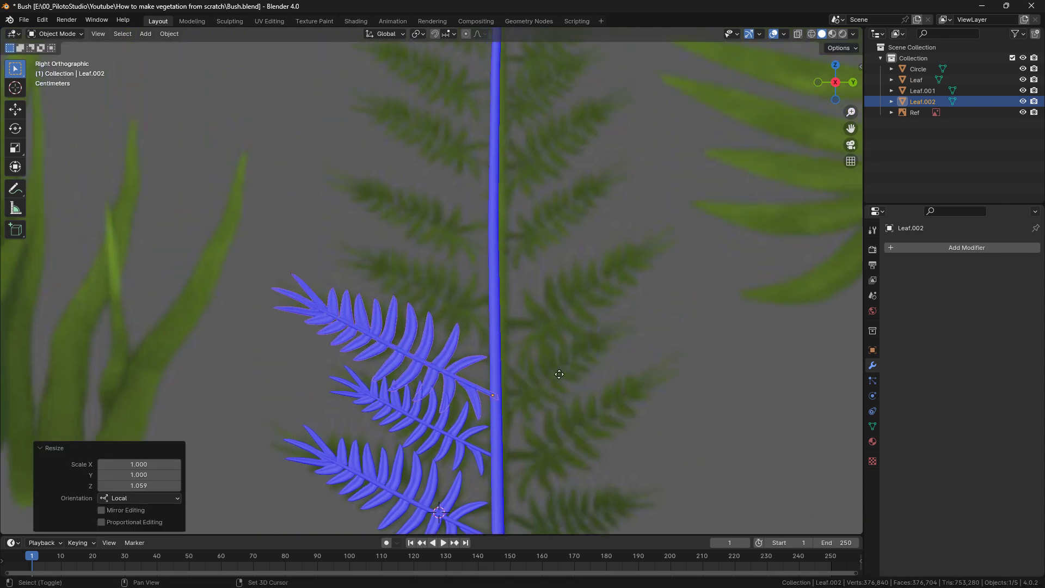
Step: Duplicate the branch 0.15963 m upward along Z and scale the copy down to match the reference
{"action": "key", "text": "shift+d"}
{"action": "key", "text": "z"}
{"action": "left_click", "coordinate": [587, 309]}
{"action": "scroll", "coordinate": [680, 318], "scroll_direction": "up", "scroll_amount": 2}
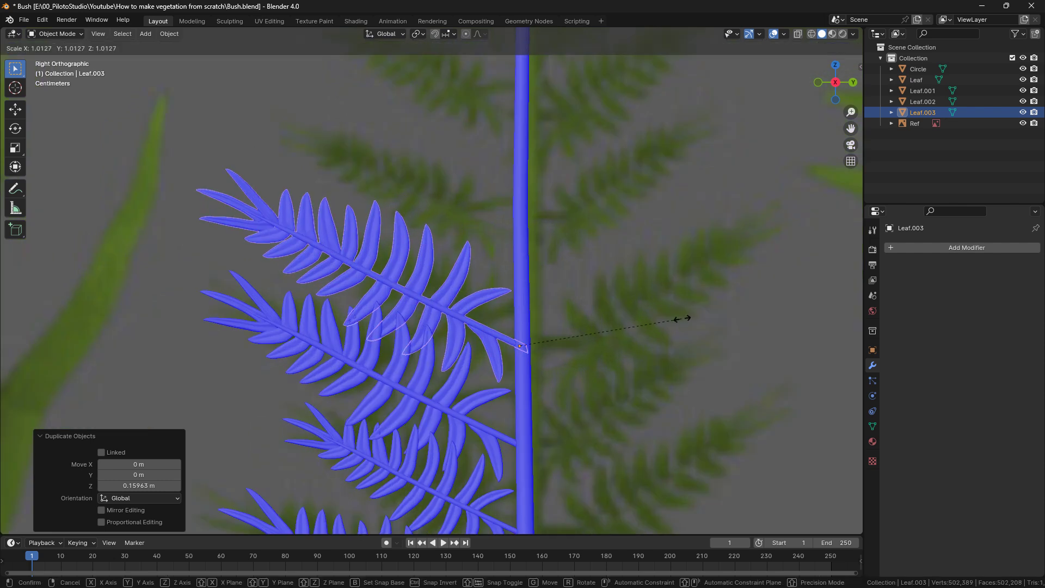
{"action": "key", "text": "s"}
{"action": "left_click", "coordinate": [615, 311]}
{"action": "middle_click_drag", "start_coordinate": [615, 311], "coordinate": [623, 375], "text": "shift"}
Step: Duplicate the smaller branch upward along Z, scale the copy along local Y by 0.781, and adjust its height along Z
{"action": "key", "text": "shift+d"}
{"action": "key", "text": "z"}
{"action": "left_click", "coordinate": [600, 276]}
{"action": "key", "text": "s"}
{"action": "key", "text": "y"}
{"action": "key", "text": "y"}
{"action": "left_click", "coordinate": [595, 276]}
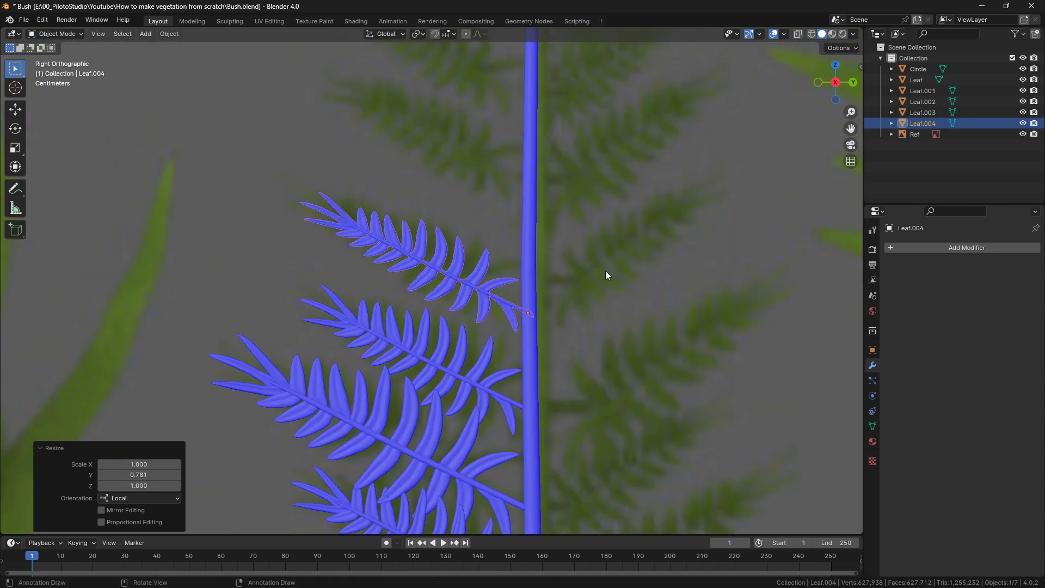
{"action": "key", "text": "g"}
{"action": "key", "text": "z"}
{"action": "left_click", "coordinate": [605, 272]}
{"action": "middle_click_drag", "start_coordinate": [605, 273], "coordinate": [598, 389], "text": "shift"}
Step: Add more branch copies farther up the stem, scaling the last one to fit the reference
{"action": "key", "text": "shift+d"}
{"action": "left_click", "coordinate": [599, 222]}
{"action": "middle_click_drag", "start_coordinate": [599, 222], "coordinate": [580, 379], "text": "shift"}
{"action": "key", "text": "shift+d"}
{"action": "key", "text": "z"}
{"action": "left_click", "coordinate": [594, 296]}
{"action": "key", "text": "s"}
{"action": "left_click", "coordinate": [635, 306]}
{"action": "middle_click_drag", "start_coordinate": [636, 306], "coordinate": [594, 400], "text": "shift"}
Step: Duplicate the top branch 0.13617 m upward along Z and scale the copy slightly down
{"action": "key", "text": "shift+d"}
{"action": "key", "text": "z"}
{"action": "left_click", "coordinate": [597, 321]}
{"action": "key", "text": "s"}
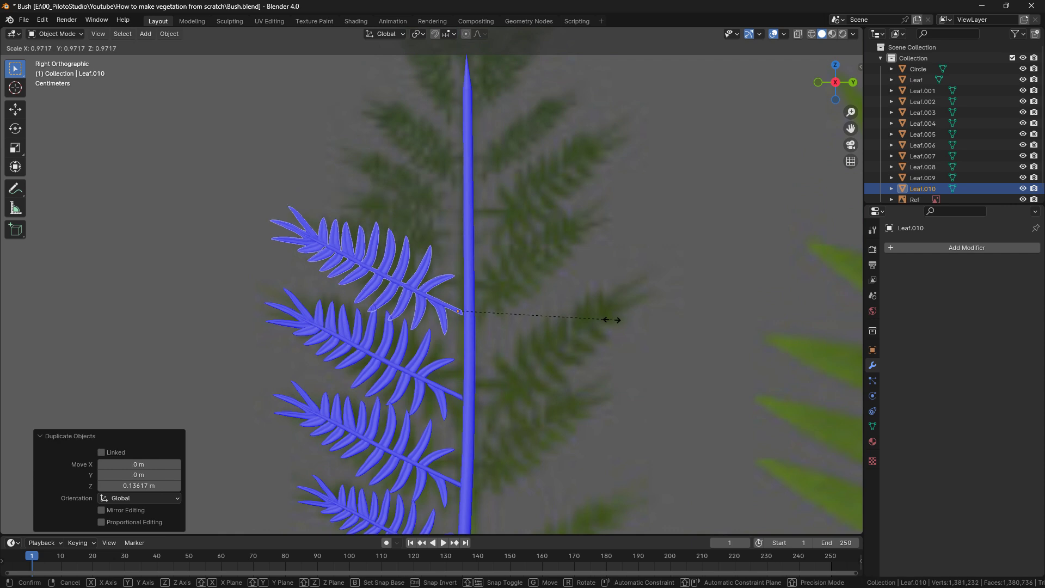
{"action": "left_click", "coordinate": [610, 319]}
{"action": "scroll", "coordinate": [604, 316], "scroll_direction": "up", "scroll_amount": 2}
Step: Duplicate branches toward the upper stem, shrinking the top copy along local Y and adjusting its overall size
{"action": "key", "text": "shift+d"}
{"action": "key", "text": "s"}
{"action": "key", "text": "y"}
{"action": "key", "text": "y"}
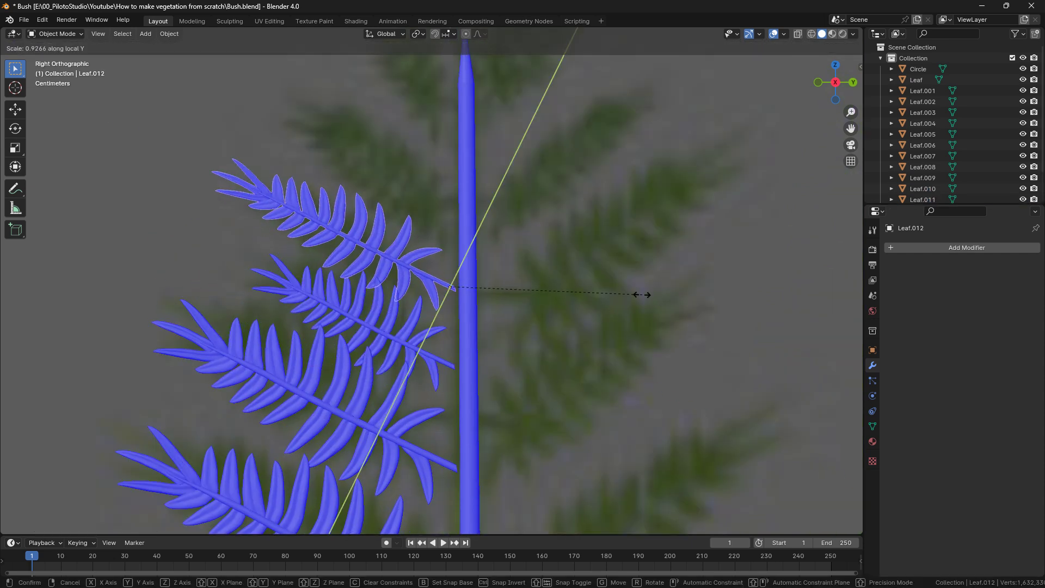
{"action": "left_click", "coordinate": [642, 294]}
{"action": "key", "text": "s"}
{"action": "left_click", "coordinate": [618, 289]}
{"action": "middle_click_drag", "start_coordinate": [590, 257], "coordinate": [583, 364], "text": "shift"}
Step: Duplicate branches up to the stem tip and rotate the top copy steeply upward, starting with 22°
{"action": "key", "text": "shift+d"}
{"action": "key", "text": "z"}
{"action": "key", "text": "shift+d"}
{"action": "left_click", "coordinate": [605, 388]}
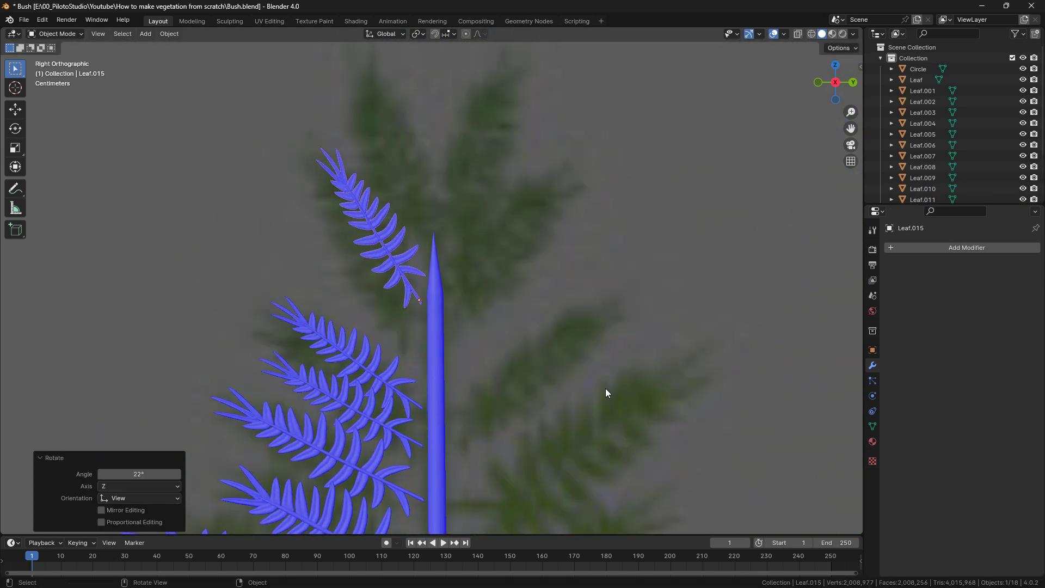
{"action": "key", "text": "r"}
{"action": "left_click", "coordinate": [634, 436]}
Step: Duplicate the tip branch once more, then rotate and scale the copy to form the top of the fern
{"action": "key", "text": "shift+d"}
{"action": "left_click", "coordinate": [633, 390]}
{"action": "key", "text": "r"}
{"action": "left_click", "coordinate": [640, 434]}
{"action": "key", "text": "s"}
{"action": "left_click", "coordinate": [658, 425]}
Step: Rotate and reposition the left branch just below the fern tip to match the reference
{"action": "left_click", "coordinate": [383, 267]}
{"action": "key", "text": "r"}
{"action": "left_click", "coordinate": [508, 317]}
{"action": "key", "text": "g"}
Step: Select all leaf branches along the stem without the stem itself and duplicate them in place
{"action": "scroll", "coordinate": [436, 276], "scroll_direction": "down", "scroll_amount": 8}
{"action": "left_click_drag", "start_coordinate": [362, 83], "coordinate": [452, 437]}
{"action": "left_click_drag", "start_coordinate": [419, 472], "coordinate": [475, 517], "text": "shift"}
{"action": "middle_click_drag", "start_coordinate": [475, 506], "coordinate": [468, 282], "text": "shift"}
{"action": "scroll", "coordinate": [468, 282], "scroll_direction": "up", "scroll_amount": 2}
{"action": "middle_click_drag", "start_coordinate": [490, 124], "coordinate": [483, 322], "text": "shift"}
{"action": "scroll", "coordinate": [477, 254], "scroll_direction": "down", "scroll_amount": 2}
{"action": "left_click", "coordinate": [424, 266], "text": "shift"}
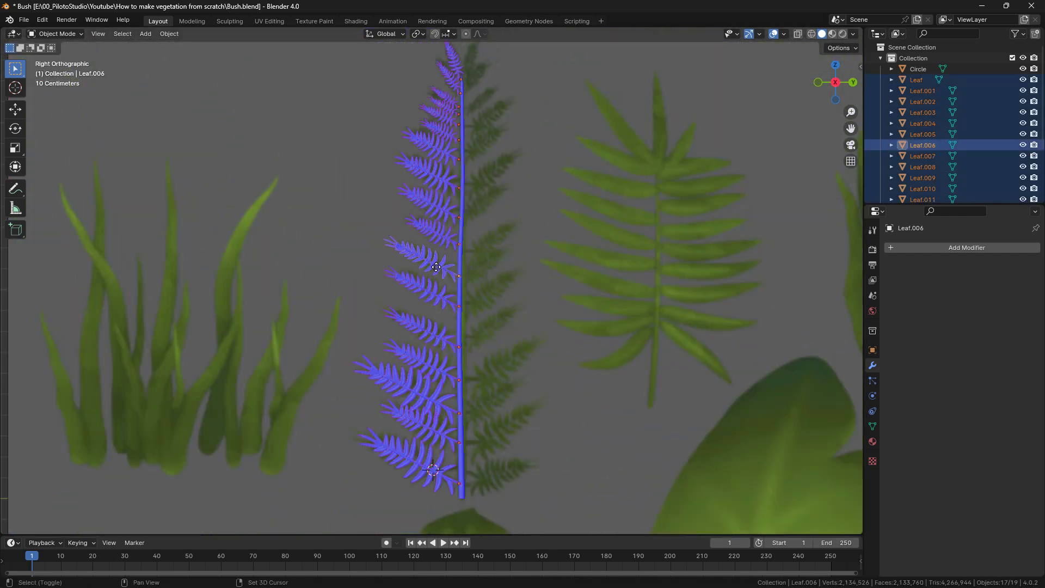
{"action": "key", "text": "shift+d"}
{"action": "right_click", "coordinate": [508, 272]}
Step: Reset the 3D cursor to the world origin and mirror the duplicated branches in Edit Mode by scaling -1 along Y
{"action": "key", "text": "shift+c"}
{"action": "key", "text": "Tab"}
{"action": "middle_click_drag", "start_coordinate": [448, 284], "coordinate": [442, 284], "text": "shift"}
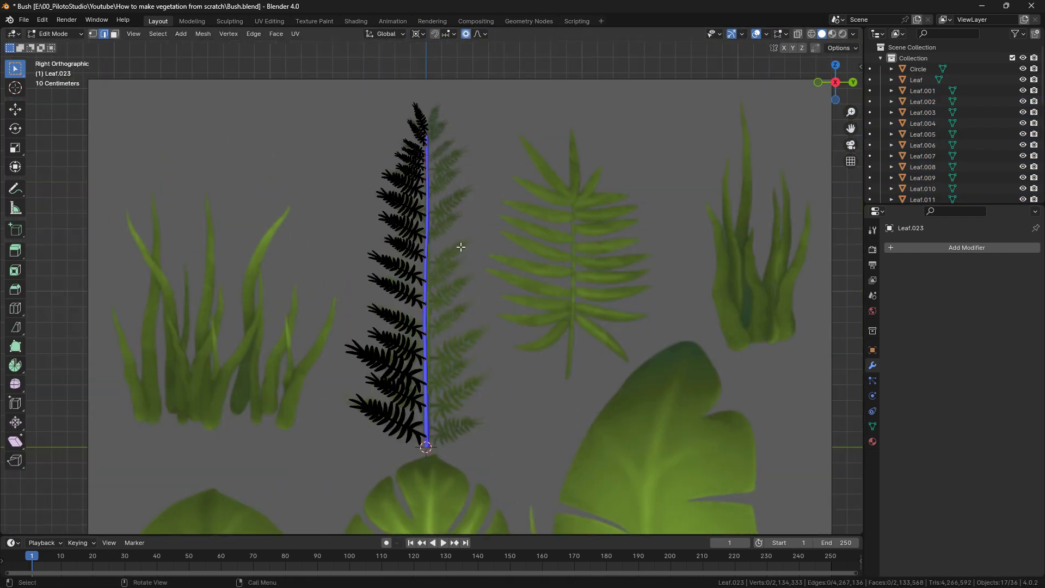
{"action": "key", "text": "a"}
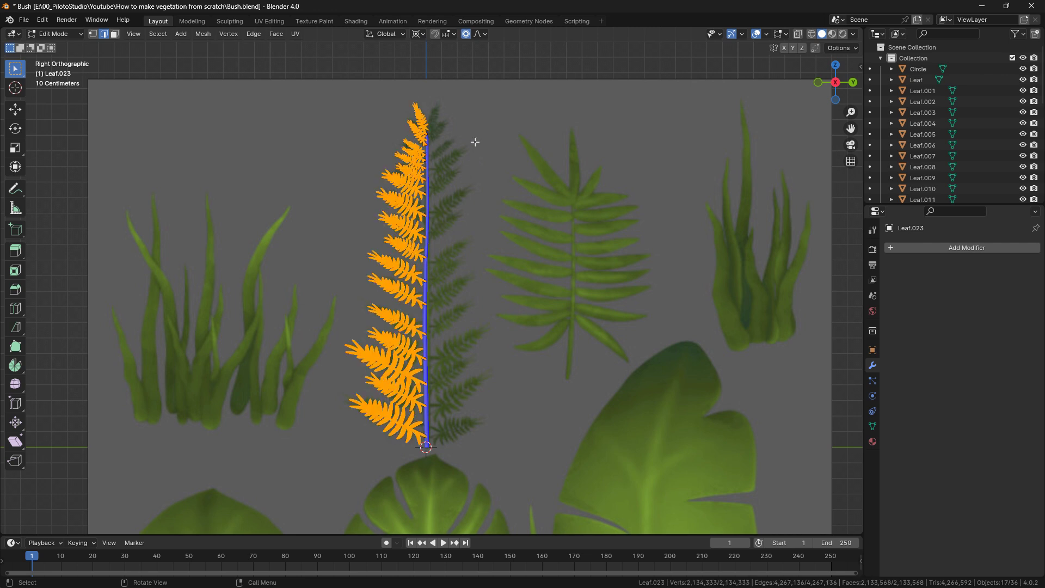
{"action": "type", "text": "y-1"}
{"action": "key", "text": "Return"}
{"action": "left_click", "coordinate": [509, 169]}
Step: Turn off proportional editing, recalculate the mirrored branches' normals outside, and return to Object Mode
{"action": "key", "text": "o"}
{"action": "key", "text": "a"}
{"action": "key", "text": "alt+n"}
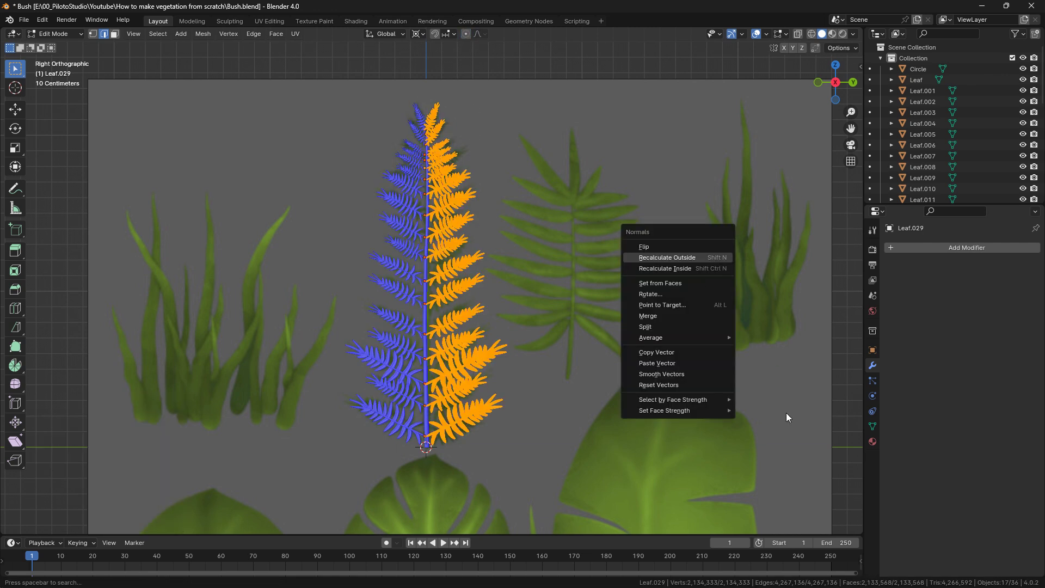
{"action": "left_click", "coordinate": [688, 401]}
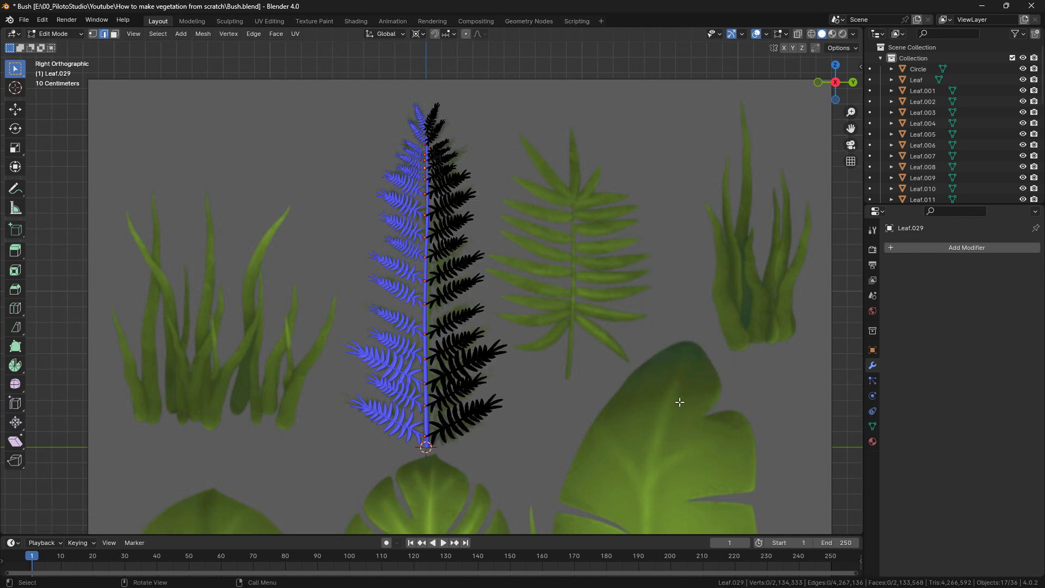
{"action": "key", "text": "Tab"}
Step: Move one branch left of the stem along Z to adjust its height
{"action": "scroll", "coordinate": [545, 397], "scroll_direction": "up", "scroll_amount": 9}
{"action": "left_click", "coordinate": [313, 360]}
{"action": "key", "text": "g"}
{"action": "key", "text": "z"}
{"action": "left_click", "coordinate": [340, 348]}
Step: Move two branches on the upper left of the stem inward so their bases meet it
{"action": "scroll", "coordinate": [340, 261], "scroll_direction": "down", "scroll_amount": 2}
{"action": "middle_click_drag", "start_coordinate": [351, 136], "coordinate": [410, 336], "text": "shift"}
{"action": "scroll", "coordinate": [410, 335], "scroll_direction": "up", "scroll_amount": 2}
{"action": "left_click", "coordinate": [410, 335]}
{"action": "key", "text": "g"}
{"action": "left_click", "coordinate": [416, 337]}
{"action": "left_click", "coordinate": [422, 265]}
{"action": "key", "text": "g"}
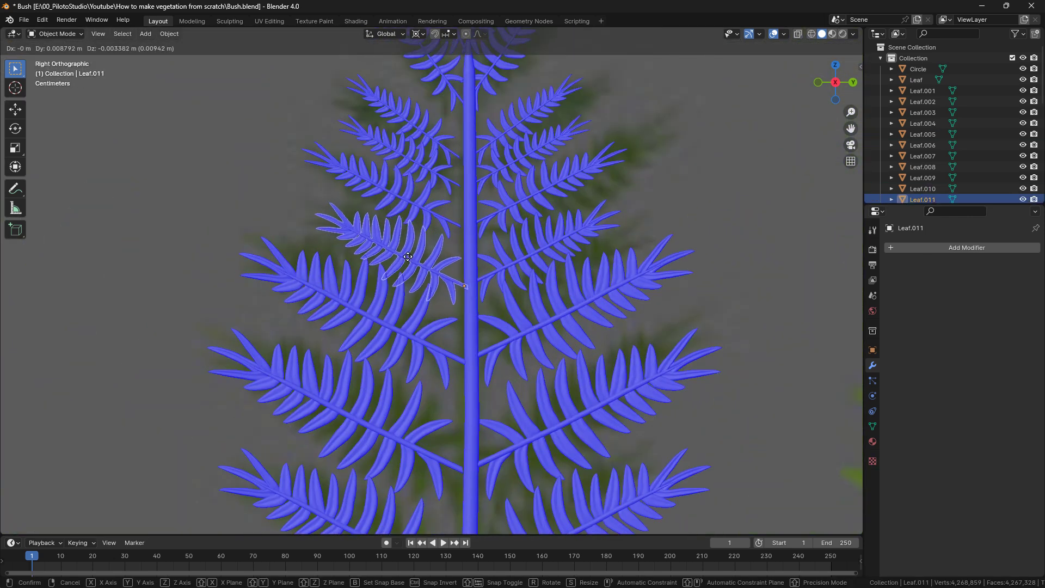
{"action": "left_click", "coordinate": [430, 268]}
Step: Move the small left branches nearer the fern tip inward so their bases attach to the stem
{"action": "left_click", "coordinate": [501, 269]}
{"action": "key", "text": "g"}
{"action": "middle_click_drag", "start_coordinate": [440, 298], "coordinate": [440, 340], "text": "shift"}
{"action": "left_click", "coordinate": [420, 284]}
{"action": "key", "text": "g"}
{"action": "left_click", "coordinate": [427, 286]}
{"action": "left_click", "coordinate": [417, 235]}
{"action": "key", "text": "g"}
{"action": "left_click", "coordinate": [426, 236]}
{"action": "left_click", "coordinate": [425, 208]}
{"action": "left_click", "coordinate": [481, 102]}
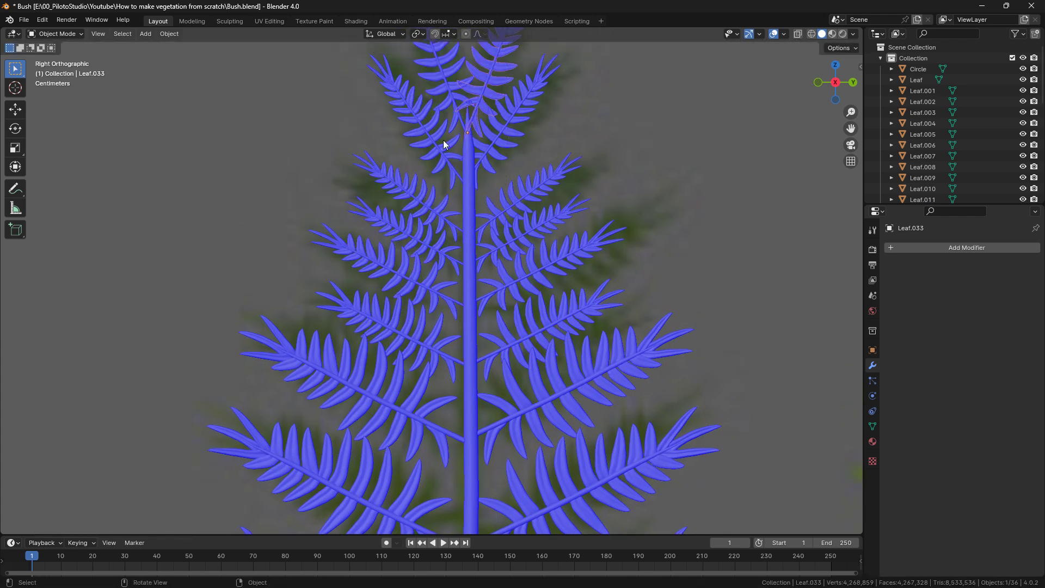
Step: Rotate the left and right branches just below the fern tip outward to match the reference
{"action": "left_click", "coordinate": [435, 133]}
{"action": "key", "text": "r"}
{"action": "left_click", "coordinate": [427, 143]}
{"action": "left_click", "coordinate": [514, 133]}
{"action": "key", "text": "r"}
{"action": "left_click", "coordinate": [564, 150]}
Step: Rotate the small upper-right branch upward and delete the branch overlapping it from below
{"action": "left_click", "coordinate": [536, 188]}
{"action": "key", "text": "r"}
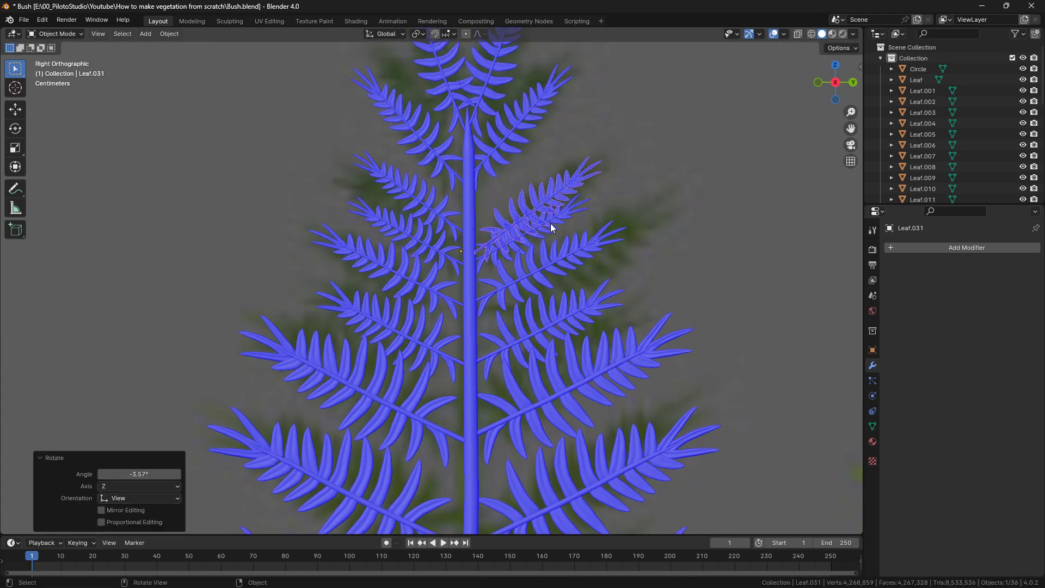
{"action": "key", "text": "Delete"}
Step: Move the next right branch down the stem, then enlarge and rotate it to match the reference
{"action": "left_click", "coordinate": [572, 264]}
{"action": "key", "text": "g"}
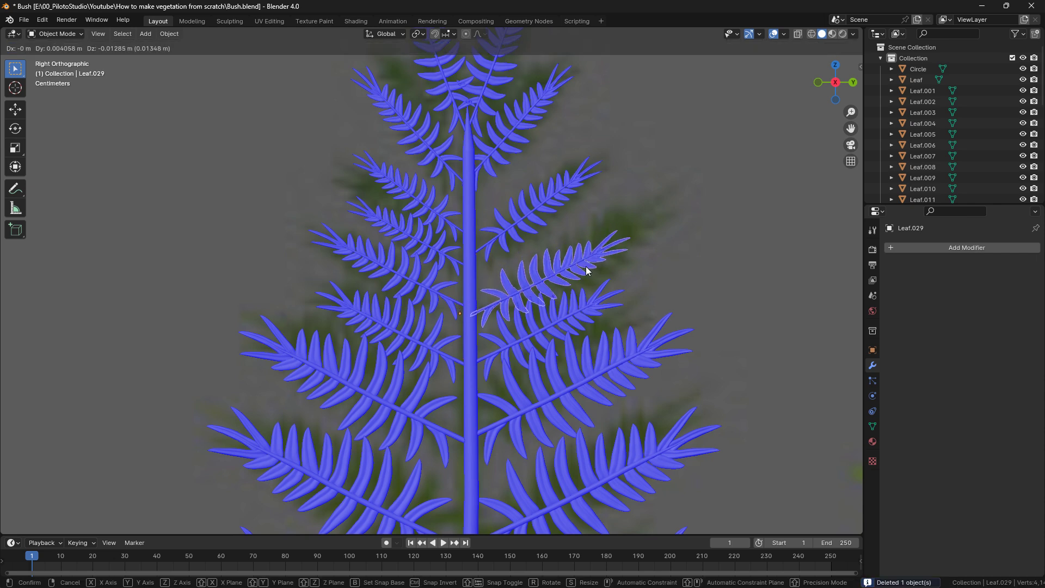
{"action": "left_click", "coordinate": [587, 271]}
{"action": "key", "text": "s"}
{"action": "left_click", "coordinate": [613, 264]}
{"action": "key", "text": "r"}
{"action": "left_click", "coordinate": [638, 257]}
{"action": "key", "text": "s"}
{"action": "middle_click_drag", "start_coordinate": [583, 330], "coordinate": [569, 235], "text": "shift"}
Step: Lower the crowded small branch right of the stem and delete the surplus branch there
{"action": "left_click", "coordinate": [519, 233]}
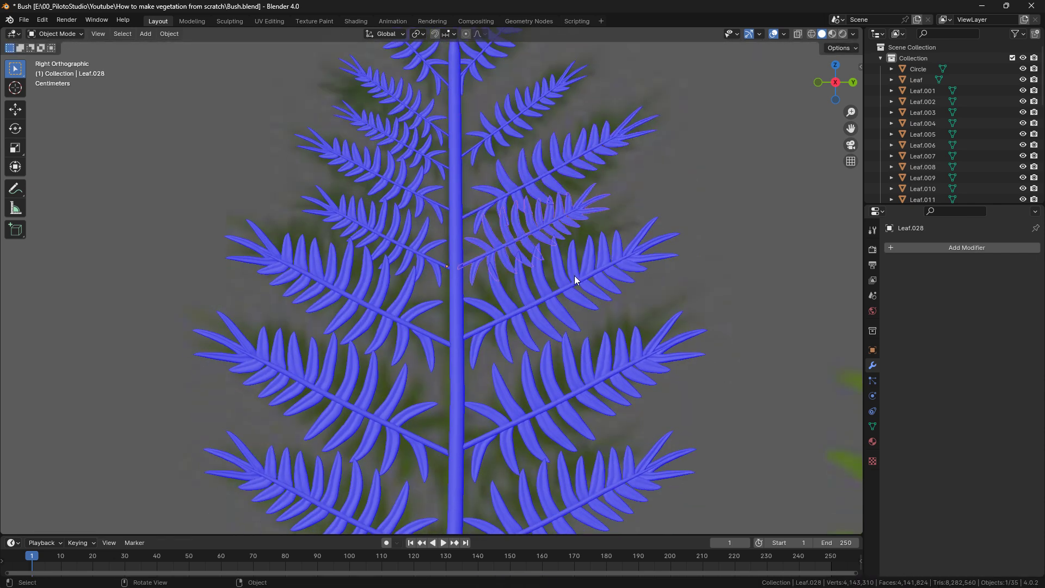
{"action": "key", "text": "g"}
{"action": "left_click", "coordinate": [589, 304]}
{"action": "middle_click_drag", "start_coordinate": [578, 339], "coordinate": [575, 238], "text": "shift"}
{"action": "key", "text": "Delete"}
Step: Move and rotate the following branch right of the stem to fit the reference
{"action": "left_click", "coordinate": [550, 159]}
{"action": "key", "text": "g"}
{"action": "key", "text": "r"}
{"action": "middle_click_drag", "start_coordinate": [518, 474], "coordinate": [508, 153], "text": "shift"}
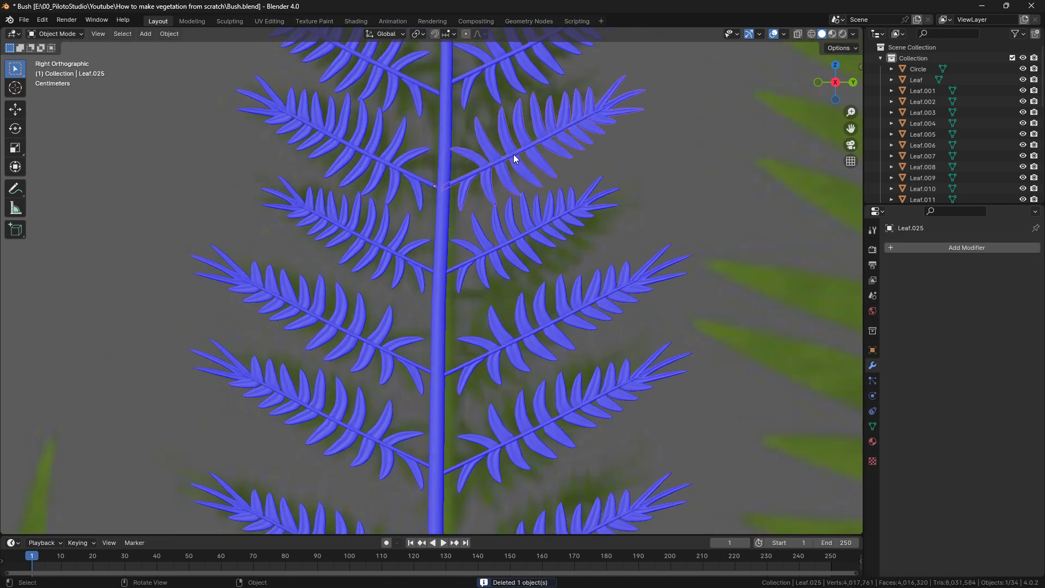
Step: Reposition, rotate and scale the branches along the lower right of the stem to break the mirrored symmetry
{"action": "left_click", "coordinate": [508, 154]}
{"action": "key", "text": "g"}
{"action": "key", "text": "r"}
{"action": "left_click", "coordinate": [575, 253]}
{"action": "key", "text": "s"}
{"action": "key", "text": "r"}
{"action": "middle_click_drag", "start_coordinate": [582, 381], "coordinate": [571, 247], "text": "shift"}
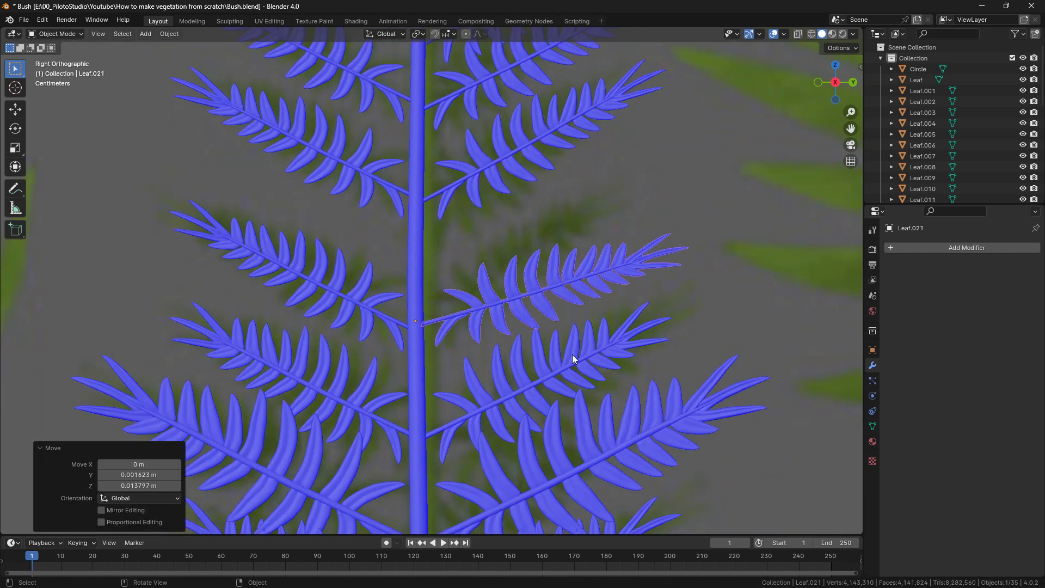
Step: Move and scale the lower branches right of the stem to match the reference
{"action": "left_click", "coordinate": [573, 358]}
{"action": "key", "text": "g"}
{"action": "middle_click_drag", "start_coordinate": [577, 453], "coordinate": [563, 309], "text": "shift"}
{"action": "left_click", "coordinate": [562, 308]}
{"action": "key", "text": "s"}
{"action": "scroll", "coordinate": [610, 356], "scroll_direction": "down", "scroll_amount": 3}
{"action": "key", "text": "s"}
{"action": "scroll", "coordinate": [514, 354], "scroll_direction": "down", "scroll_amount": 5}
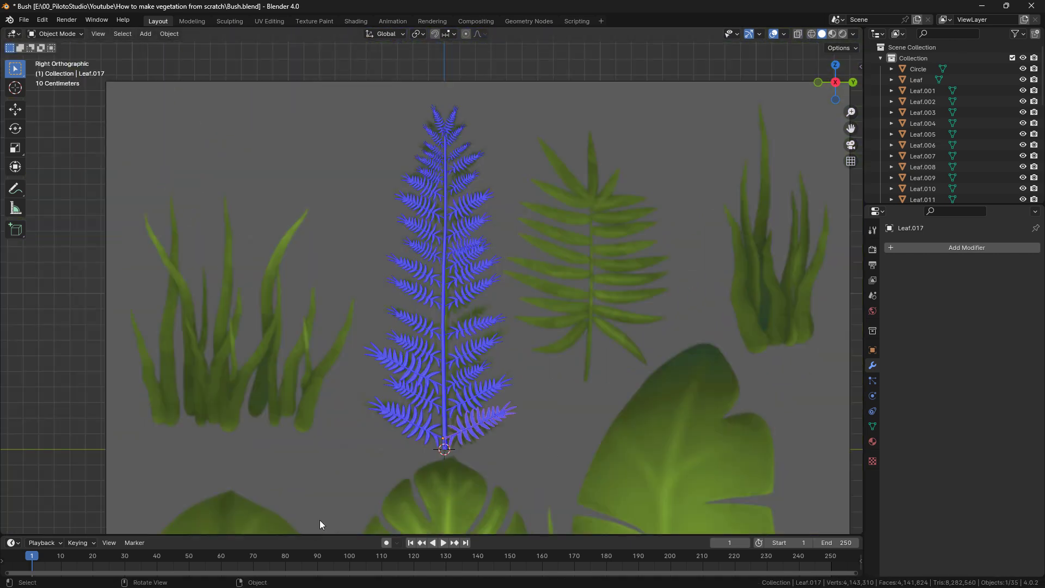
Step: Select all leaf branches without the stem and randomize their rotation by 4.7° in X, 10° in Y and 3.7° in Z
{"action": "left_click_drag", "start_coordinate": [397, 466], "coordinate": [505, 172]}
{"action": "left_click_drag", "start_coordinate": [490, 112], "coordinate": [491, 111]}
{"action": "scroll", "coordinate": [430, 406], "scroll_direction": "up", "scroll_amount": 8}
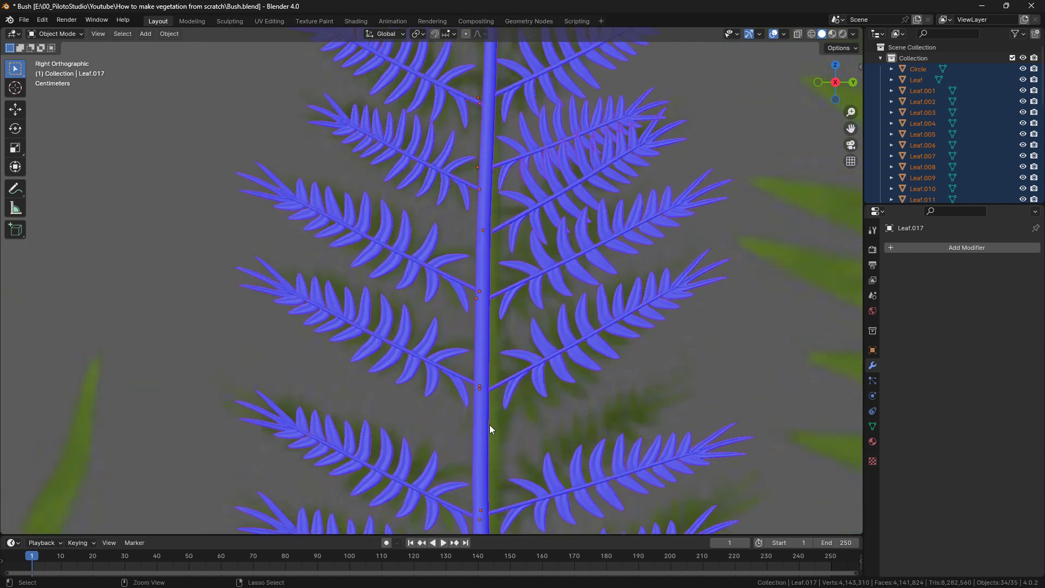
{"action": "scroll", "coordinate": [427, 234], "scroll_direction": "down", "scroll_amount": 10}
{"action": "middle_click_drag", "start_coordinate": [443, 210], "coordinate": [462, 299]}
{"action": "key", "text": "F3"}
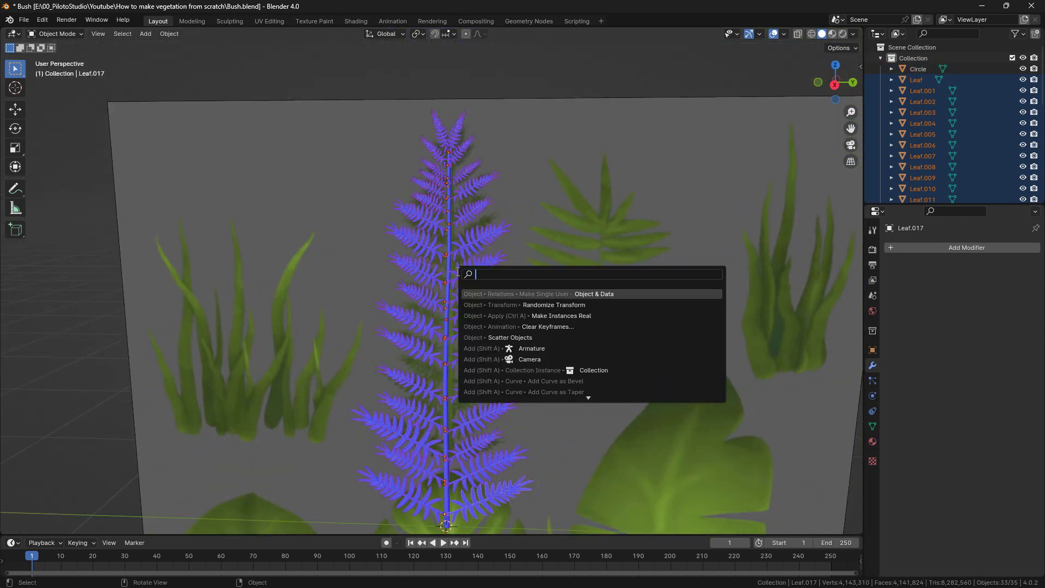
{"action": "left_click", "coordinate": [525, 307]}
{"action": "scroll", "coordinate": [355, 339], "scroll_direction": "up", "scroll_amount": 5}
{"action": "scroll", "coordinate": [355, 339], "scroll_direction": "down", "scroll_amount": 1}
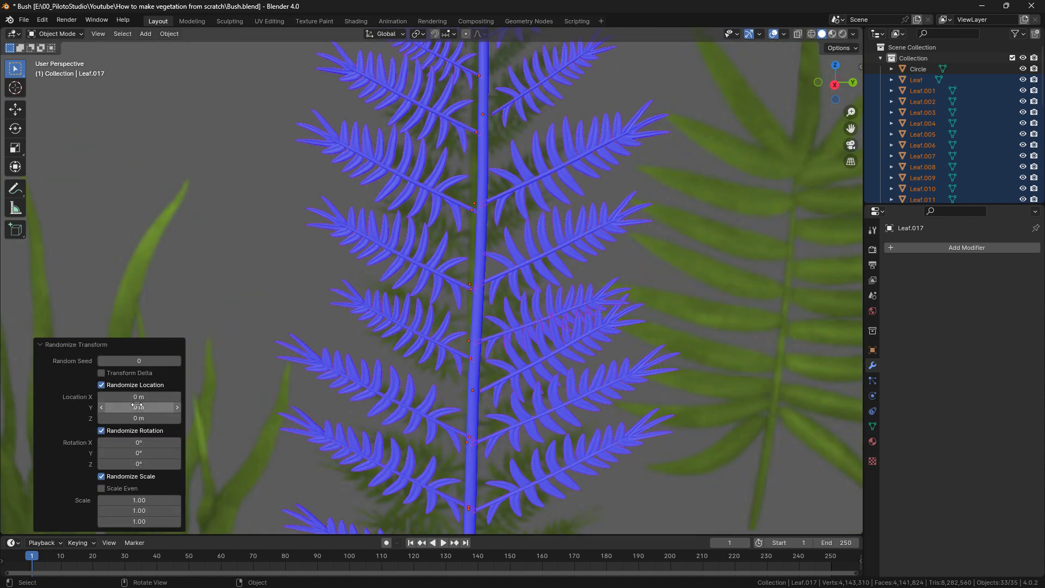
{"action": "mouse_move", "coordinate": [139, 442]}
{"action": "left_mouse_down"}
{"action": "mouse_move", "coordinate": [180, 443]}
{"action": "mouse_move", "coordinate": [138, 443]}
{"action": "left_mouse_up"}
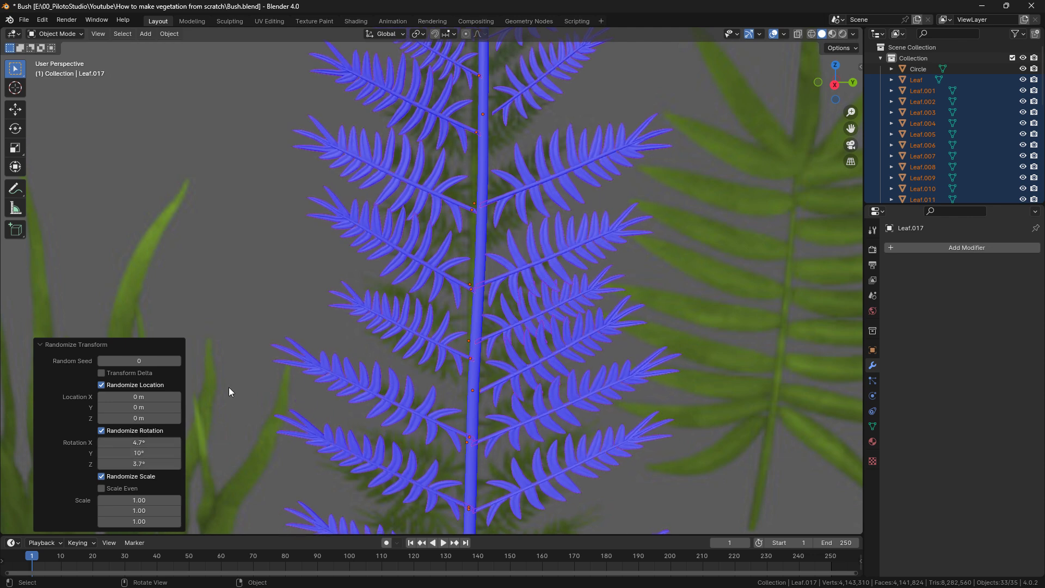
Step: Compare the randomized branches with the reference and adjust their random Z rotation
{"action": "middle_click_drag", "start_coordinate": [601, 299], "coordinate": [601, 103], "text": "shift"}
{"action": "left_click", "coordinate": [834, 87]}
{"action": "scroll", "coordinate": [474, 349], "scroll_direction": "down", "scroll_amount": 3}
{"action": "middle_click_drag", "start_coordinate": [469, 351], "coordinate": [473, 261], "text": "shift"}
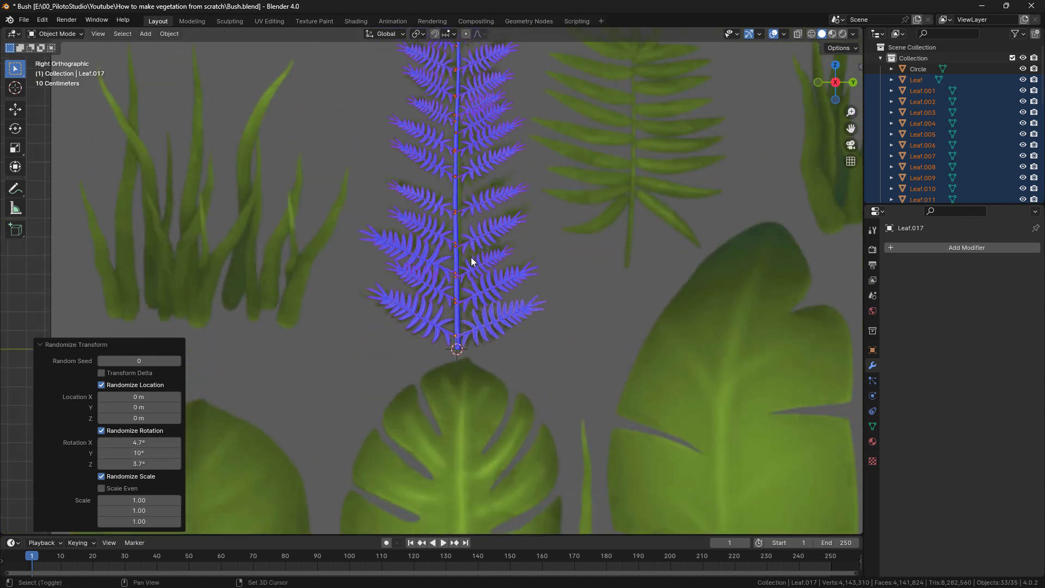
{"action": "right_click", "coordinate": [460, 263]}
{"action": "key", "text": "Escape"}
{"action": "scroll", "coordinate": [452, 362], "scroll_direction": "up", "scroll_amount": 5}
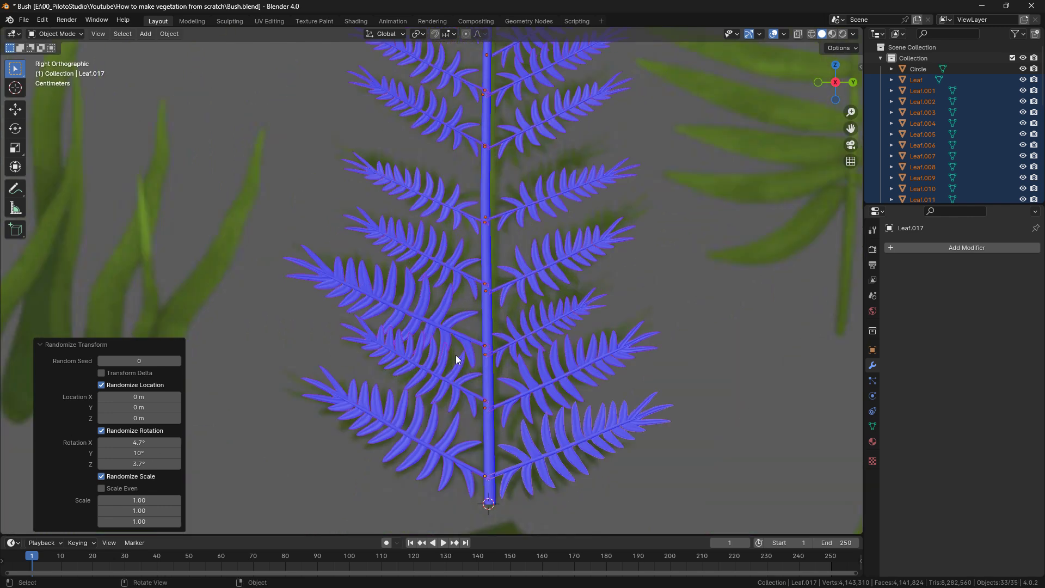
{"action": "middle_click_drag", "start_coordinate": [420, 371], "coordinate": [452, 383]}
{"action": "mouse_move", "coordinate": [138, 463]}
{"action": "left_mouse_down"}
{"action": "mouse_move", "coordinate": [151, 464]}
{"action": "mouse_move", "coordinate": [135, 453]}
{"action": "left_mouse_up"}
Step: Rotate the small branch right of the stem and lower it into the gap above the next larger branch
{"action": "middle_click_drag", "start_coordinate": [556, 229], "coordinate": [574, 354], "text": "ctrl"}
{"action": "left_click", "coordinate": [575, 354]}
{"action": "middle_click_drag", "start_coordinate": [572, 353], "coordinate": [463, 387]}
{"action": "middle_click_drag", "start_coordinate": [463, 387], "coordinate": [452, 201], "text": "ctrl"}
{"action": "left_click", "coordinate": [494, 219]}
{"action": "left_click", "coordinate": [834, 93]}
{"action": "middle_click_drag", "start_coordinate": [455, 165], "coordinate": [555, 327], "text": "shift"}
{"action": "middle_click_drag", "start_coordinate": [555, 327], "coordinate": [566, 348], "text": "ctrl"}
{"action": "left_click", "coordinate": [499, 104]}
{"action": "left_click", "coordinate": [520, 123]}
{"action": "key", "text": "r"}
{"action": "left_click", "coordinate": [520, 133]}
{"action": "key", "text": "g"}
{"action": "left_click", "coordinate": [524, 182]}
{"action": "key", "text": "g"}
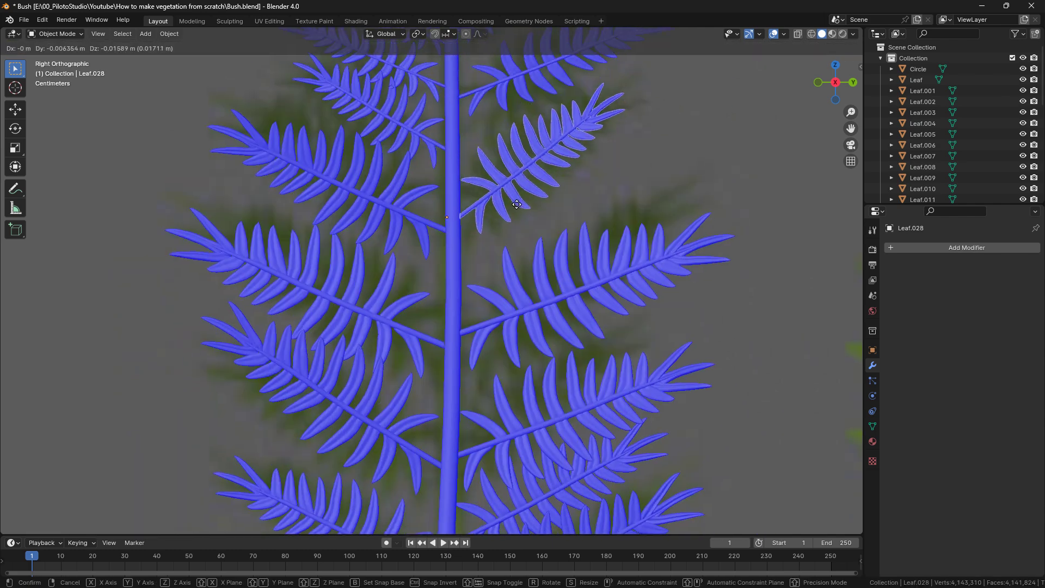
{"action": "left_click", "coordinate": [517, 204]}
Step: Examine the assembled fern from several angles against the whole reference sheet
{"action": "middle_click_drag", "start_coordinate": [517, 205], "coordinate": [536, 295]}
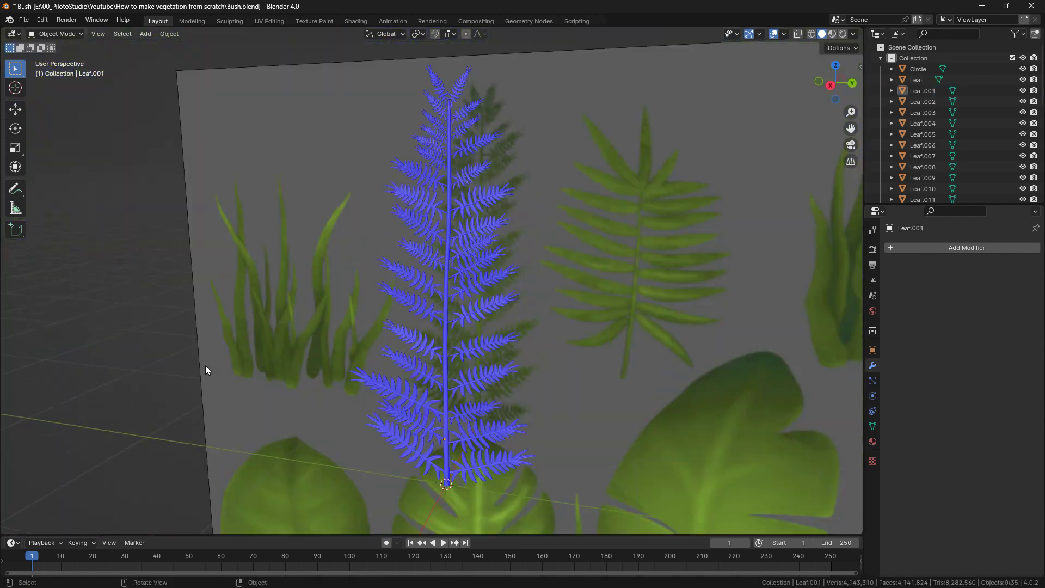
{"action": "middle_click_drag", "start_coordinate": [283, 360], "coordinate": [507, 400]}
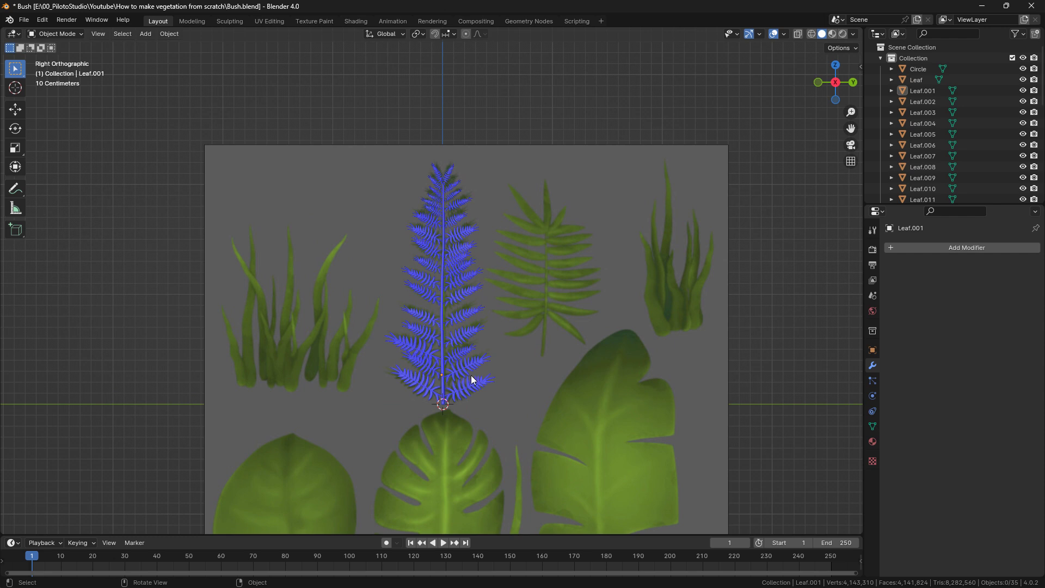
{"action": "left_click_drag", "start_coordinate": [192, 392], "coordinate": [688, 207]}
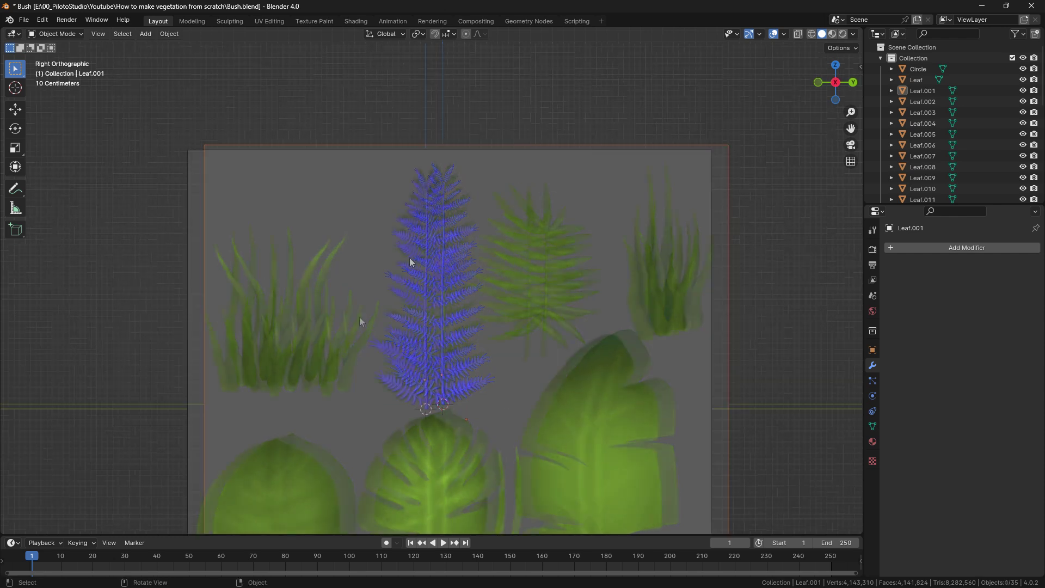
{"action": "middle_click_drag", "start_coordinate": [430, 254], "coordinate": [415, 166], "text": "shift"}
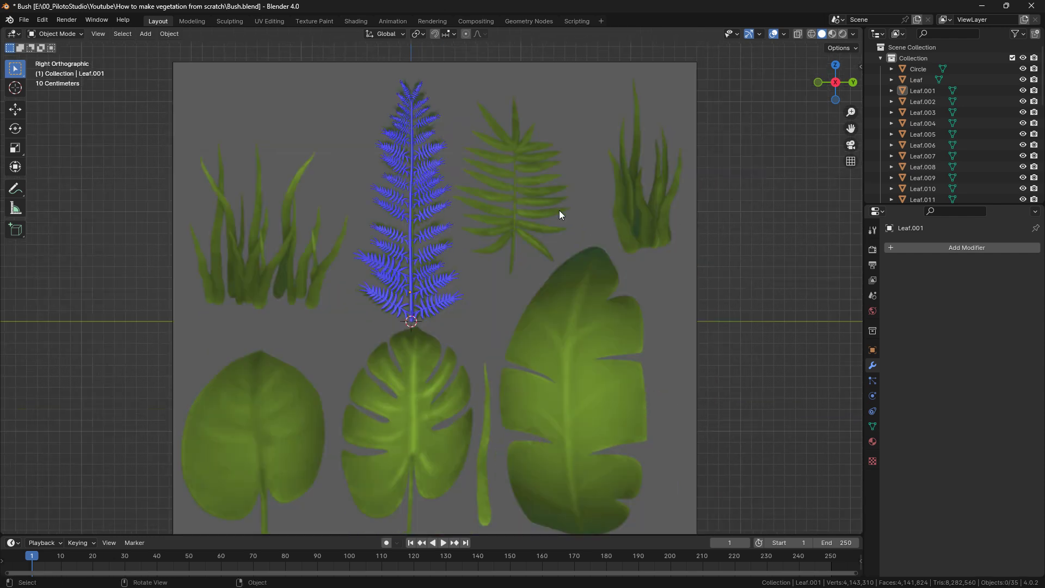
{"action": "middle_click_drag", "start_coordinate": [458, 331], "coordinate": [489, 283], "text": "shift"}
{"action": "left_click_drag", "start_coordinate": [254, 496], "coordinate": [674, 325]}
{"action": "middle_click_drag", "start_coordinate": [796, 305], "coordinate": [742, 378], "text": "shift"}
{"action": "scroll", "coordinate": [742, 380], "scroll_direction": "down", "scroll_amount": 2}
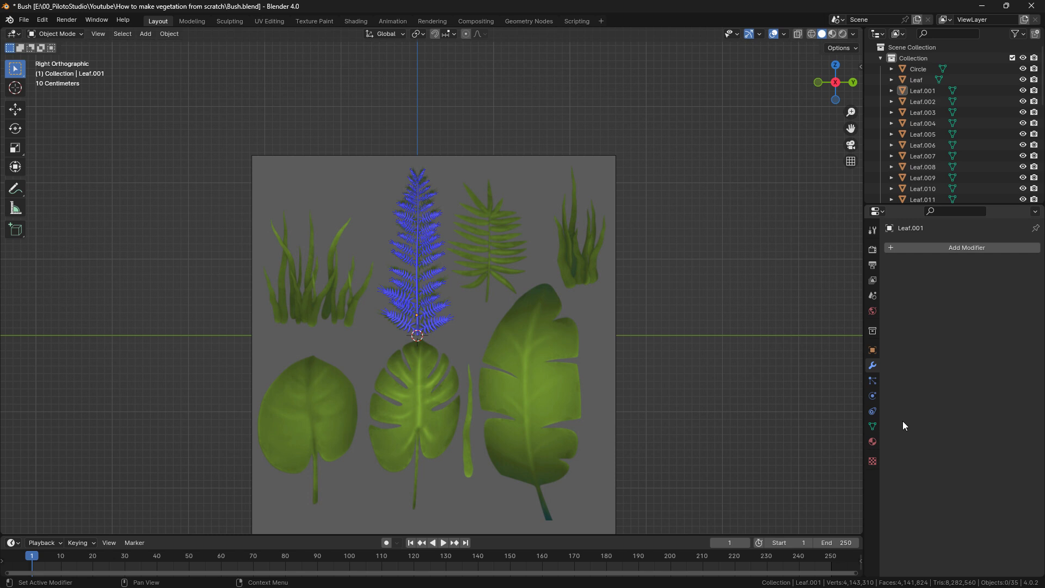
{"action": "middle_click_drag", "start_coordinate": [546, 348], "coordinate": [862, 96]}
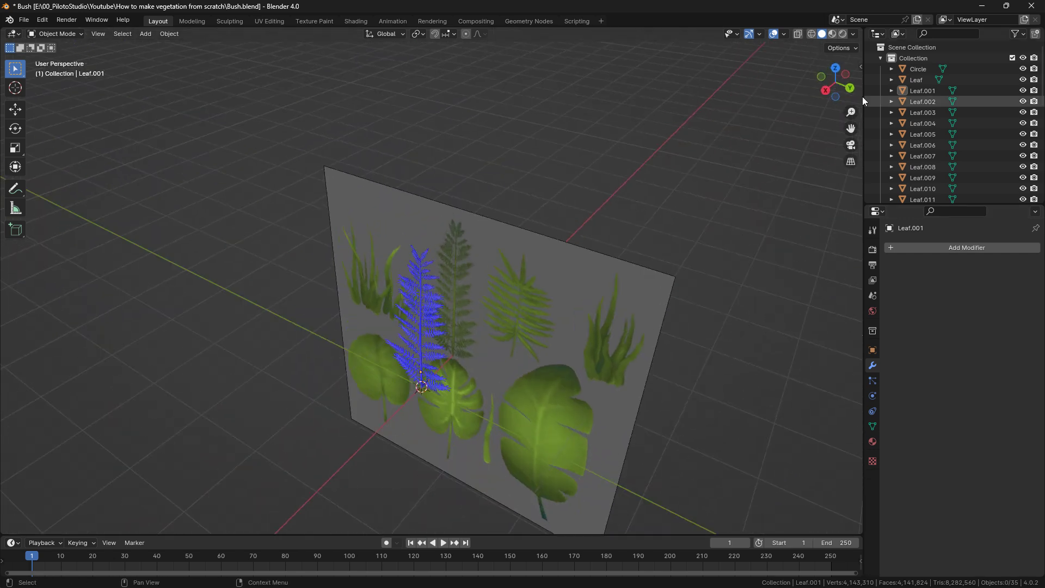
{"action": "key", "text": "KP_3"}
Step: Add a plane, rotate its mesh 90° about Y and move it about 0.08 m along X in front of the fern
{"action": "middle_click_drag", "start_coordinate": [452, 242], "coordinate": [593, 274]}
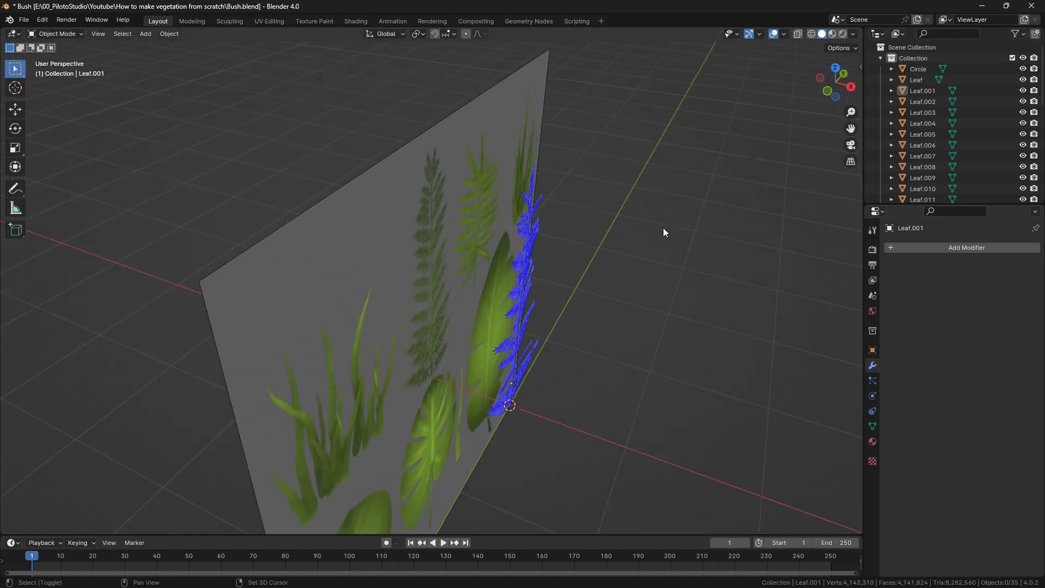
{"action": "key", "text": "shift+a"}
{"action": "mouse_move", "coordinate": [637, 224]}
{"action": "left_click", "coordinate": [696, 225]}
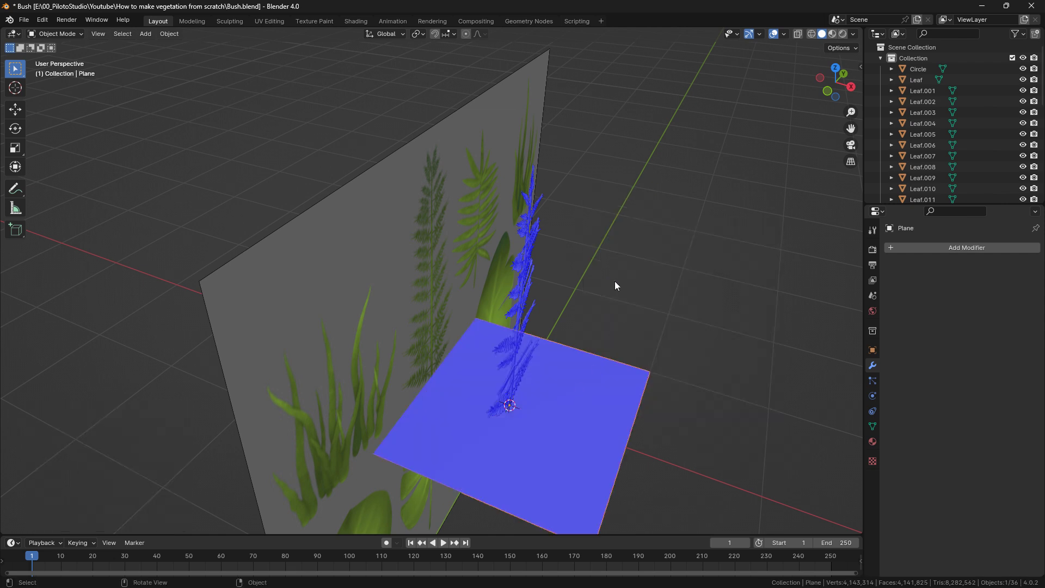
{"action": "key", "text": "Tab"}
{"action": "key", "text": "r"}
{"action": "key", "text": "x"}
{"action": "key", "text": "y"}
{"action": "key", "text": "9"}
{"action": "key", "text": "0"}
{"action": "key", "text": "Return"}
{"action": "key", "text": "g"}
{"action": "key", "text": "x"}
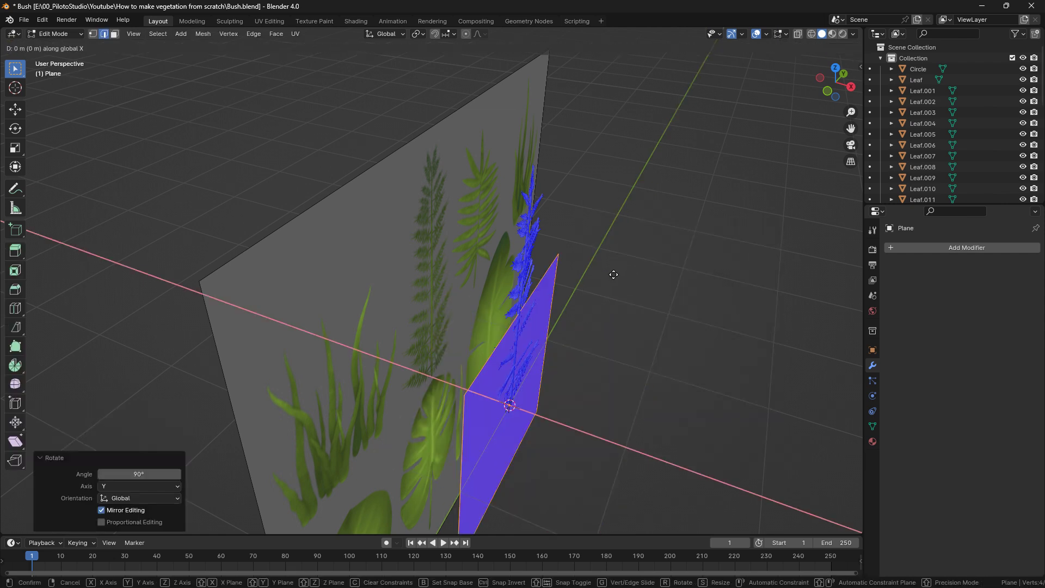
{"action": "left_click", "coordinate": [620, 278]}
Step: Raise the plane along Z and scale it so that it covers the whole fern
{"action": "key", "text": "KP_3"}
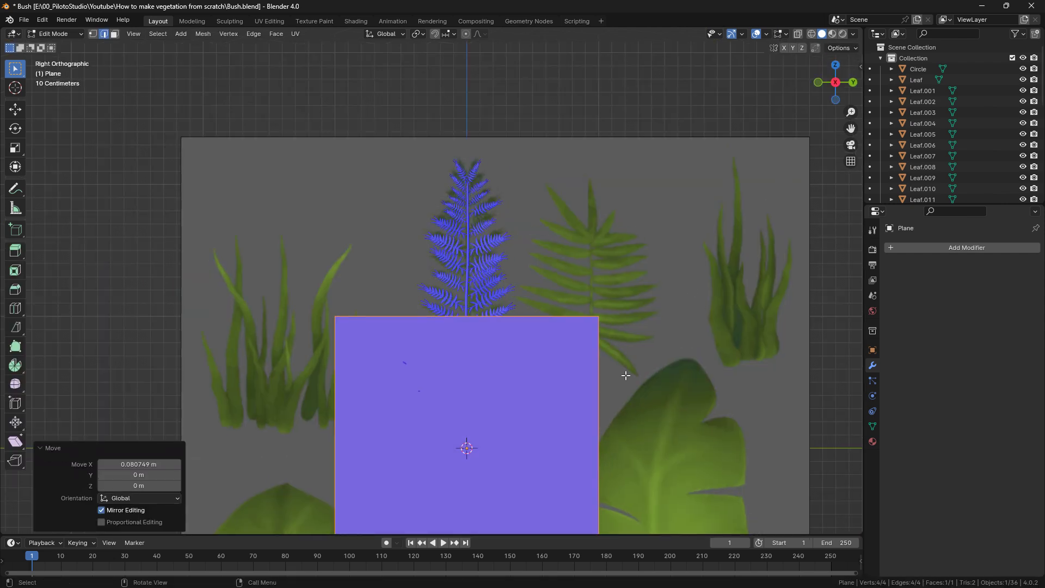
{"action": "key", "text": "g"}
{"action": "key", "text": "z"}
{"action": "left_click", "coordinate": [628, 255]}
{"action": "key", "text": "s"}
{"action": "left_click", "coordinate": [675, 234]}
{"action": "key", "text": "ctrl+z"}
Step: Set up an image editor area beside the 3D view and assign a new material named m_leaf to the plane
{"action": "left_click_drag", "start_coordinate": [862, 28], "coordinate": [555, 34]}
{"action": "left_click", "coordinate": [566, 34]}
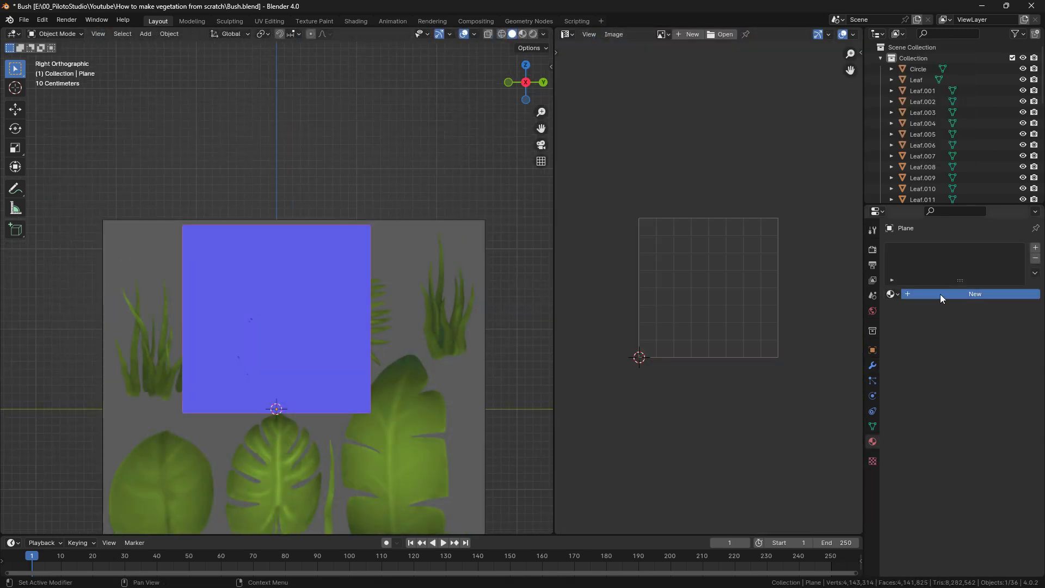
{"action": "left_click", "coordinate": [939, 294]}
{"action": "double_click", "coordinate": [925, 250]}
{"action": "type", "text": "m_leaf"}
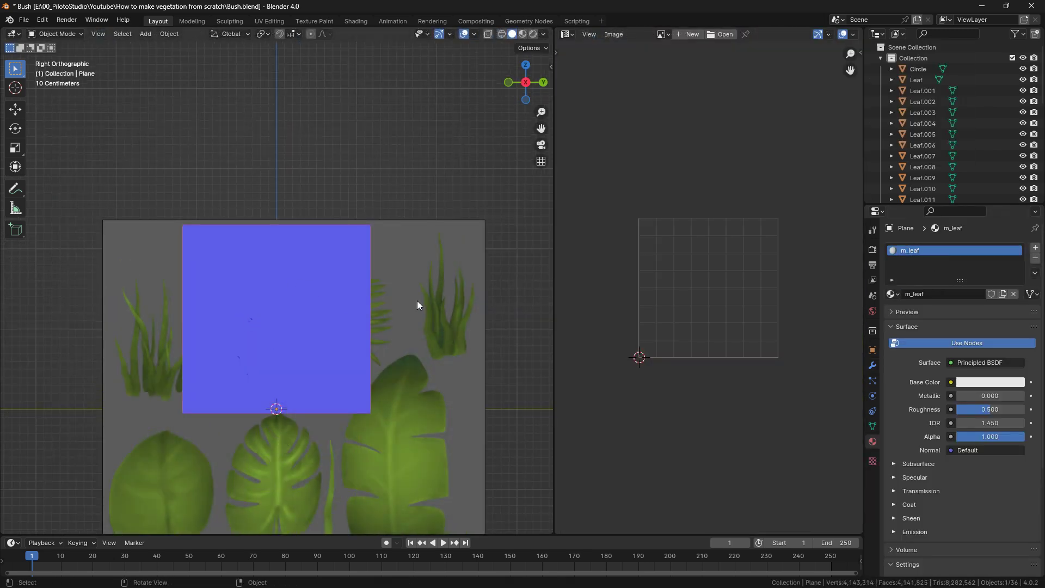
{"action": "middle_click_drag", "start_coordinate": [275, 316], "coordinate": [344, 339]}
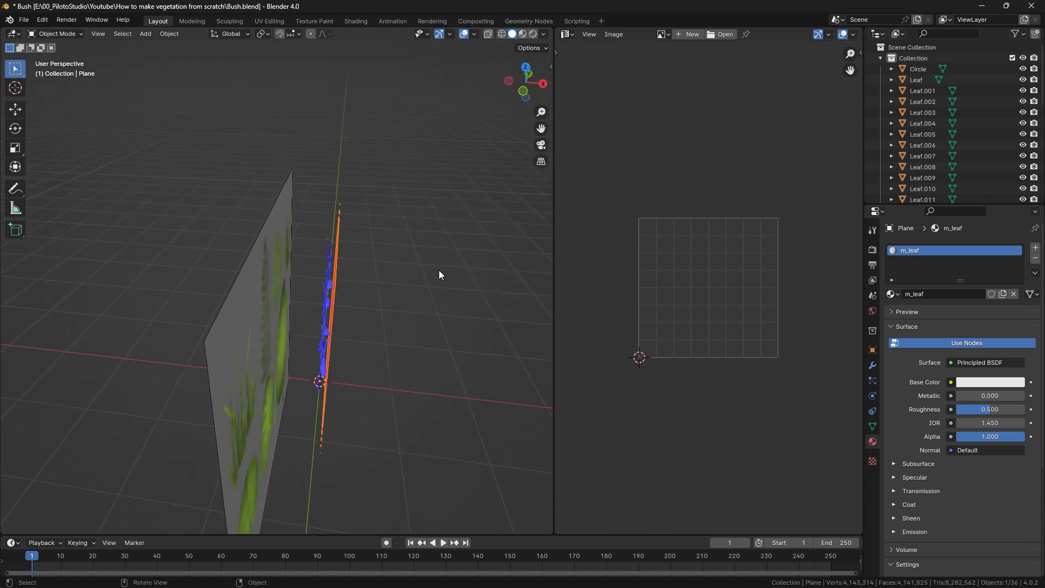
{"action": "mouse_move", "coordinate": [435, 323]}
{"action": "middle_mouse_down"}
{"action": "mouse_move", "coordinate": [374, 234]}
{"action": "mouse_move", "coordinate": [325, 263]}
{"action": "middle_mouse_up"}
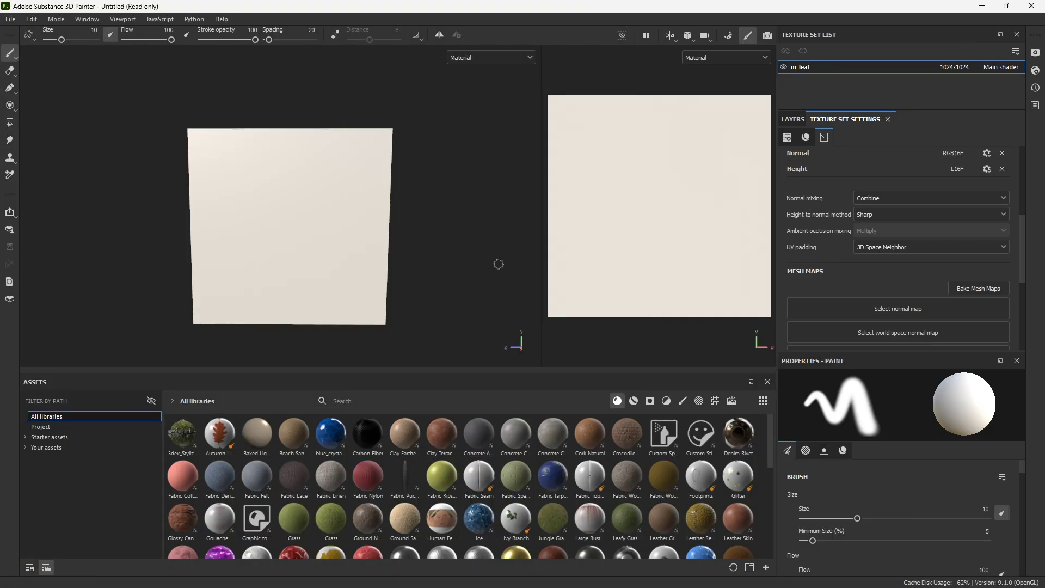
Step: In Substance 3D Painter, load the exported fern mesh as the high definition mesh for baking m_leaf
{"action": "key", "text": "F2"}
{"action": "left_click", "coordinate": [970, 290]}
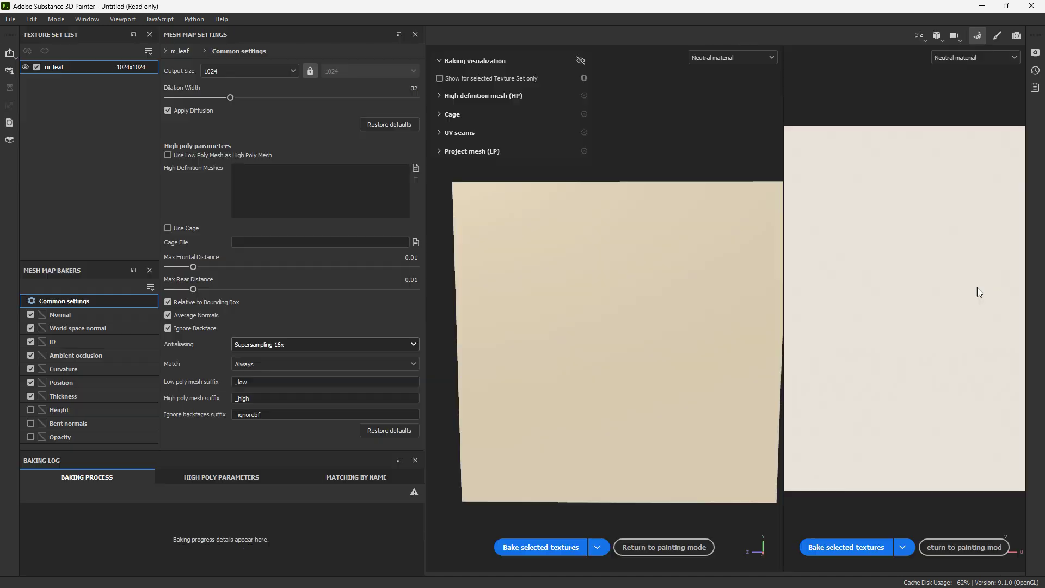
{"action": "left_click", "coordinate": [665, 548]}
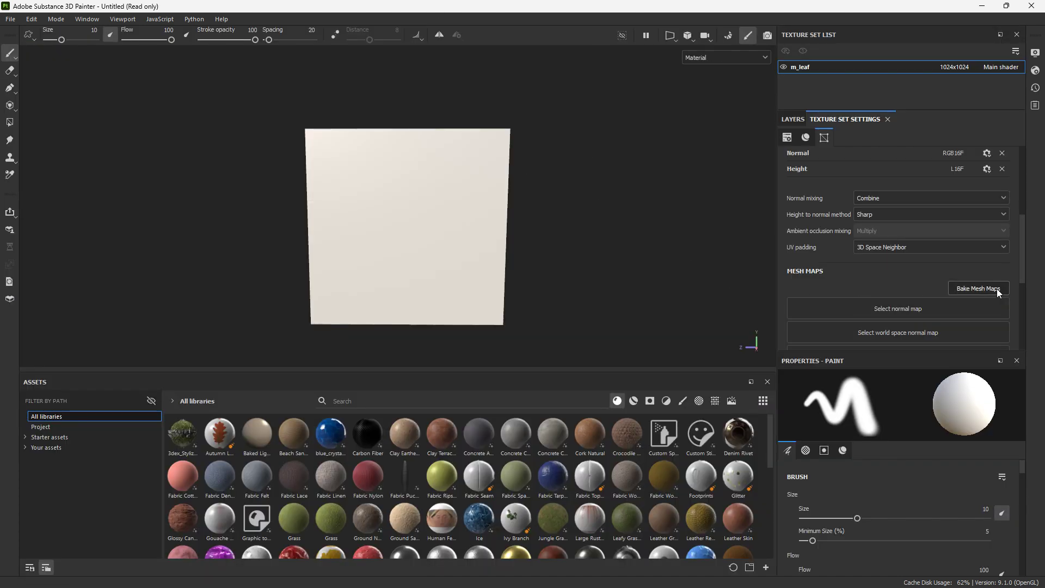
{"action": "left_click", "coordinate": [731, 36]}
{"action": "left_click", "coordinate": [416, 168]}
{"action": "double_click", "coordinate": [183, 103]}
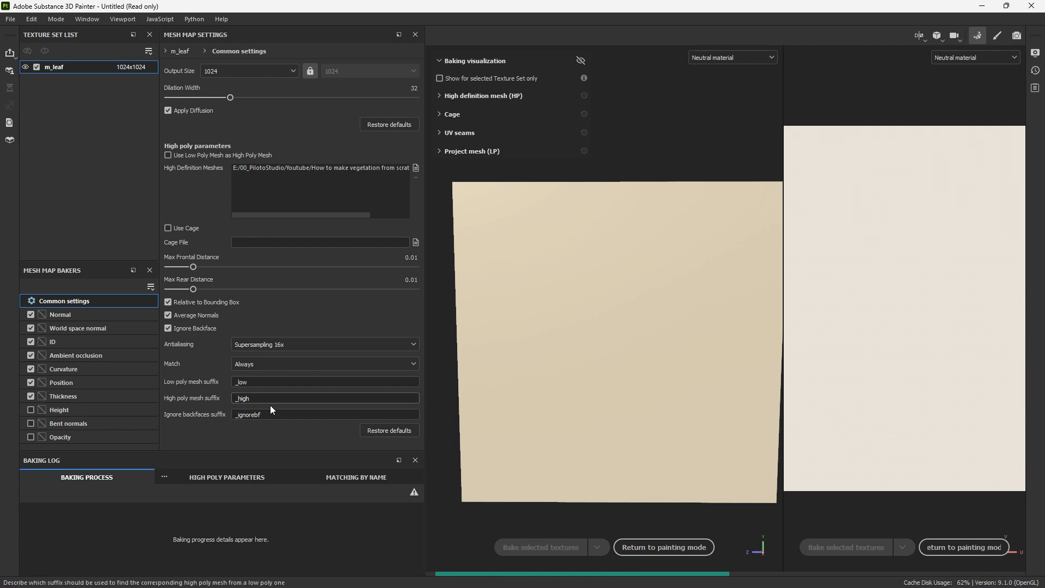
Step: Set the max rear distance to 0.0219, exclude ID, include Opacity and bake the selected mesh maps
{"action": "mouse_move", "coordinate": [193, 289]}
{"action": "left_mouse_down"}
{"action": "mouse_move", "coordinate": [226, 290]}
{"action": "mouse_move", "coordinate": [191, 285]}
{"action": "left_mouse_up"}
{"action": "left_click", "coordinate": [30, 342]}
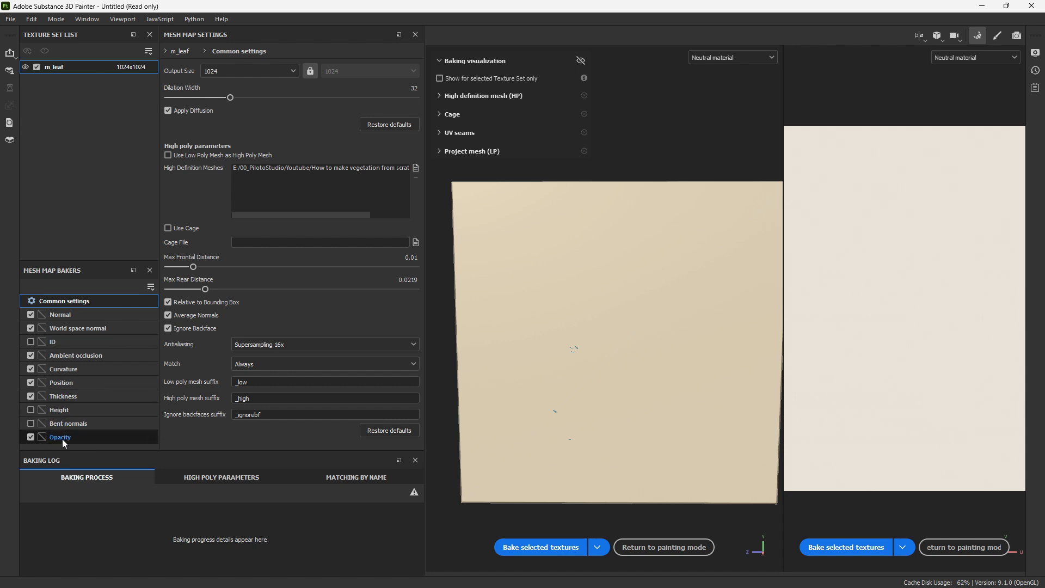
{"action": "left_click", "coordinate": [523, 547]}
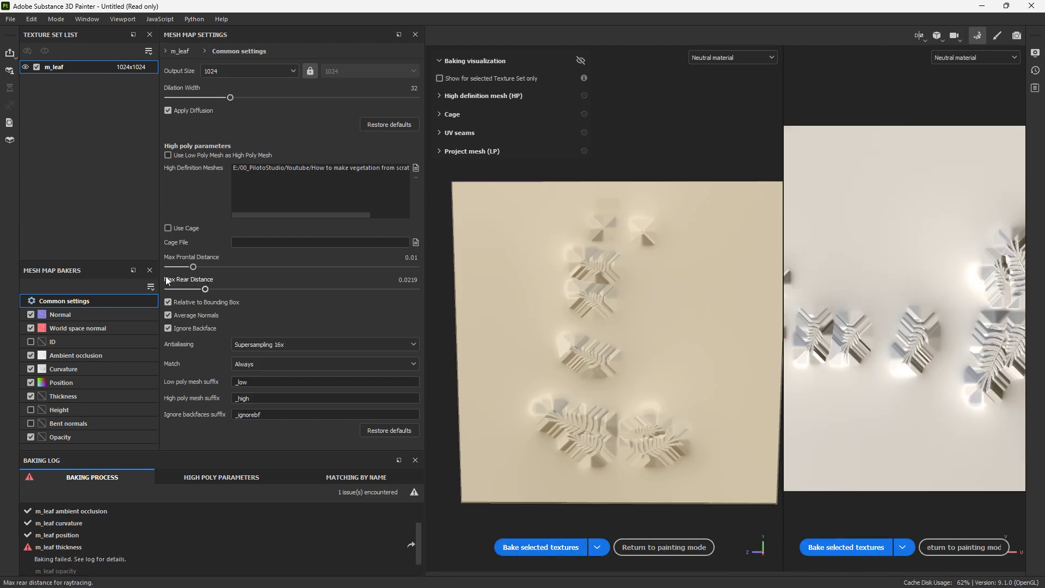
Step: Raise the max rear distance to 0.7037, rebake the mesh maps and return to painting mode
{"action": "left_click_drag", "start_coordinate": [184, 285], "coordinate": [263, 294]}
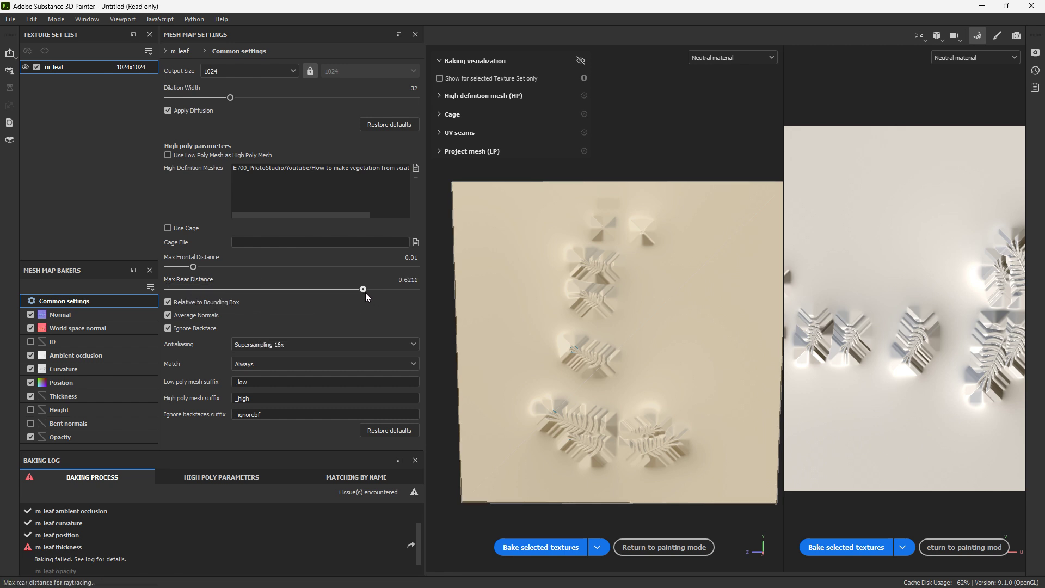
{"action": "left_click", "coordinate": [535, 547]}
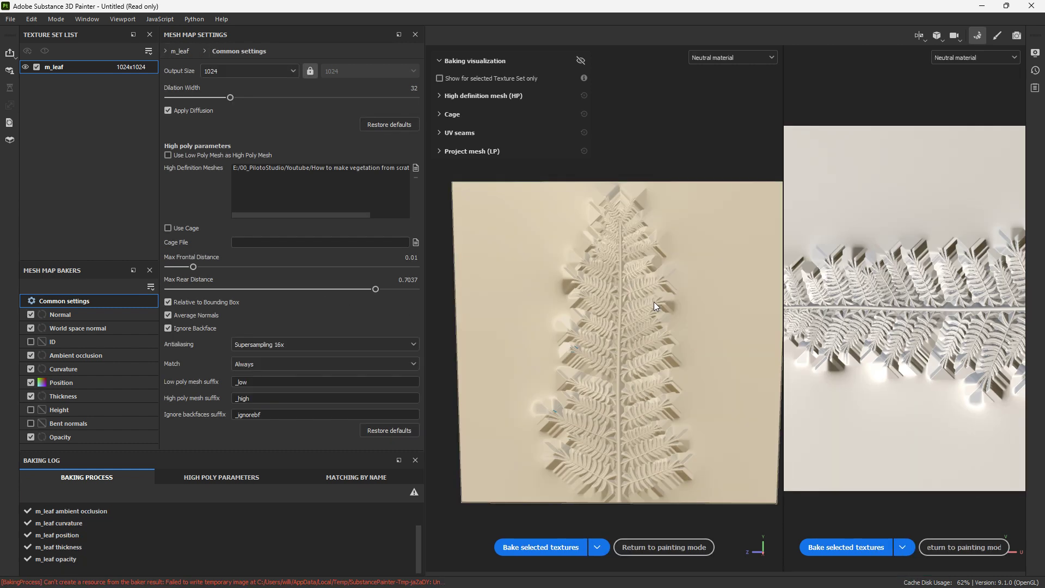
{"action": "left_click", "coordinate": [661, 548]}
{"action": "mouse_move", "coordinate": [387, 238]}
{"action": "left_mouse_down", "text": "alt"}
{"action": "mouse_move", "coordinate": [518, 238]}
{"action": "mouse_move", "coordinate": [325, 250]}
{"action": "mouse_move", "coordinate": [402, 232]}
{"action": "mouse_move", "coordinate": [408, 261]}
{"action": "mouse_move", "coordinate": [348, 194]}
{"action": "left_mouse_up", "text": "alt"}
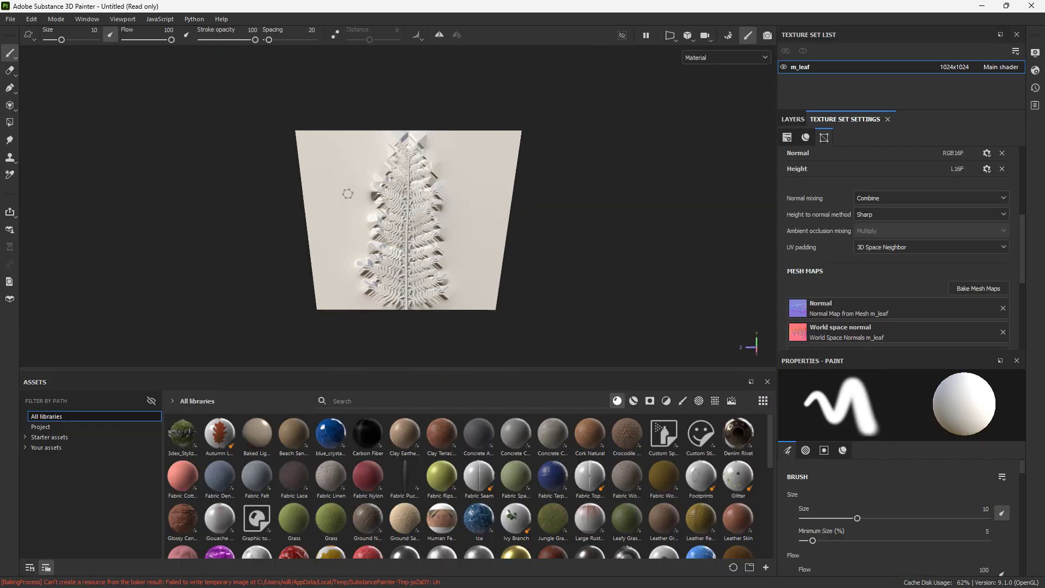
Step: Add an Opacity channel to the m_leaf texture set
{"action": "scroll", "coordinate": [901, 223], "scroll_direction": "up", "scroll_amount": 4}
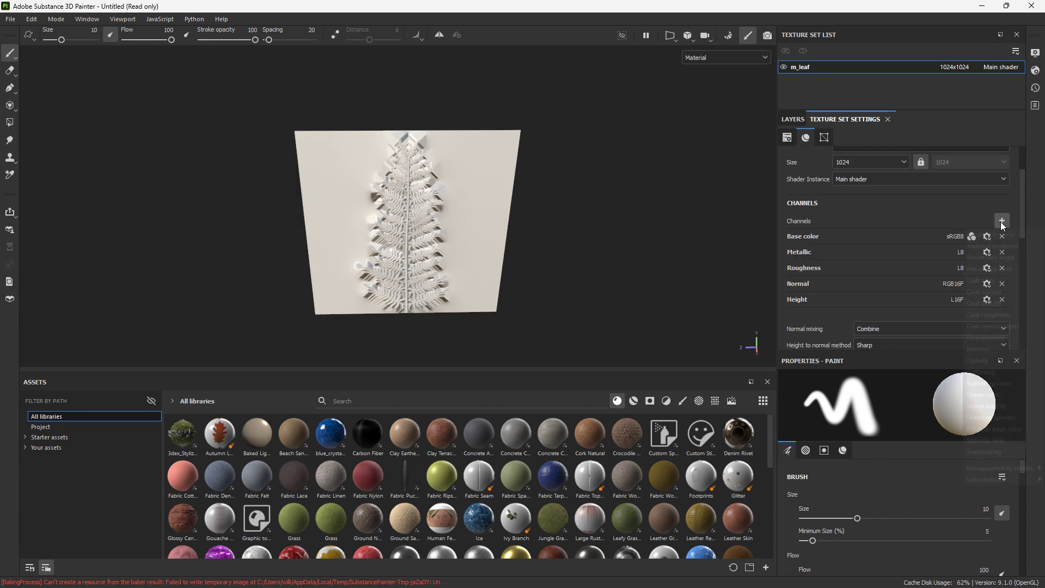
{"action": "left_click", "coordinate": [1002, 221]}
{"action": "left_click", "coordinate": [984, 361]}
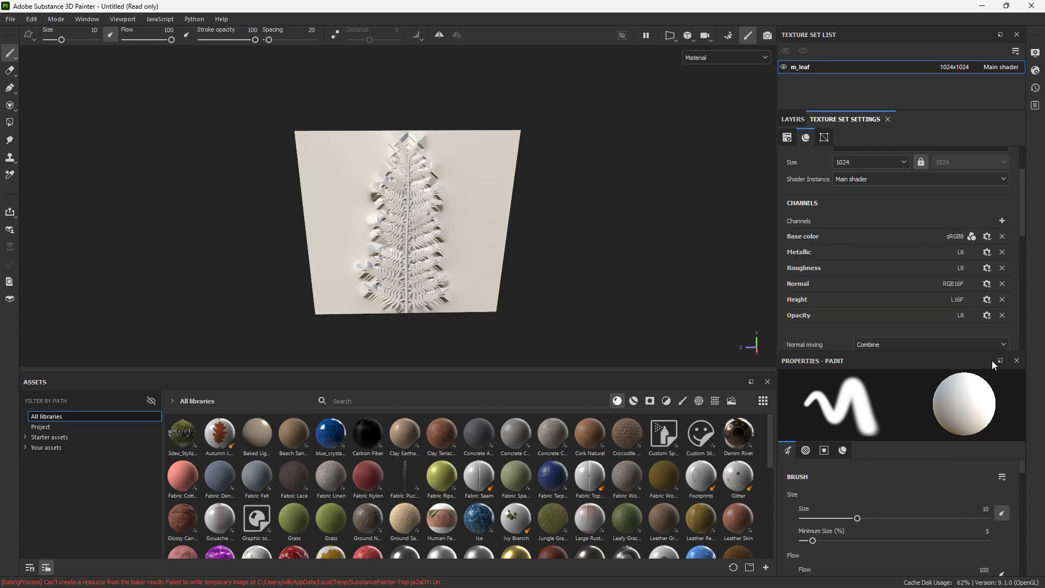
Step: Change the main shader to pbr-metal-rough-with-alpha-blending
{"action": "left_click_drag", "start_coordinate": [585, 217], "coordinate": [554, 121], "text": "alt"}
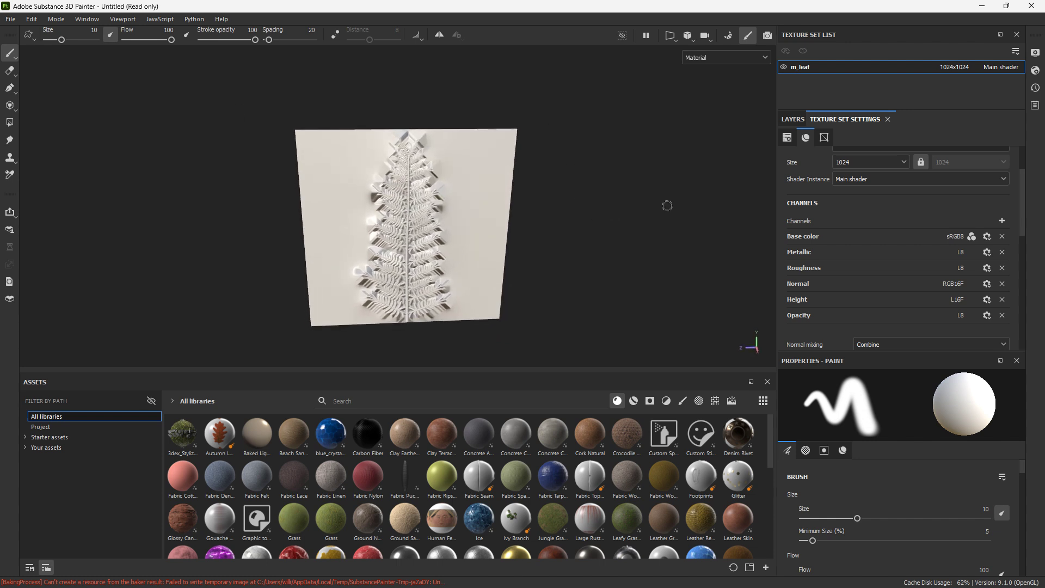
{"action": "left_click", "coordinate": [1036, 72]}
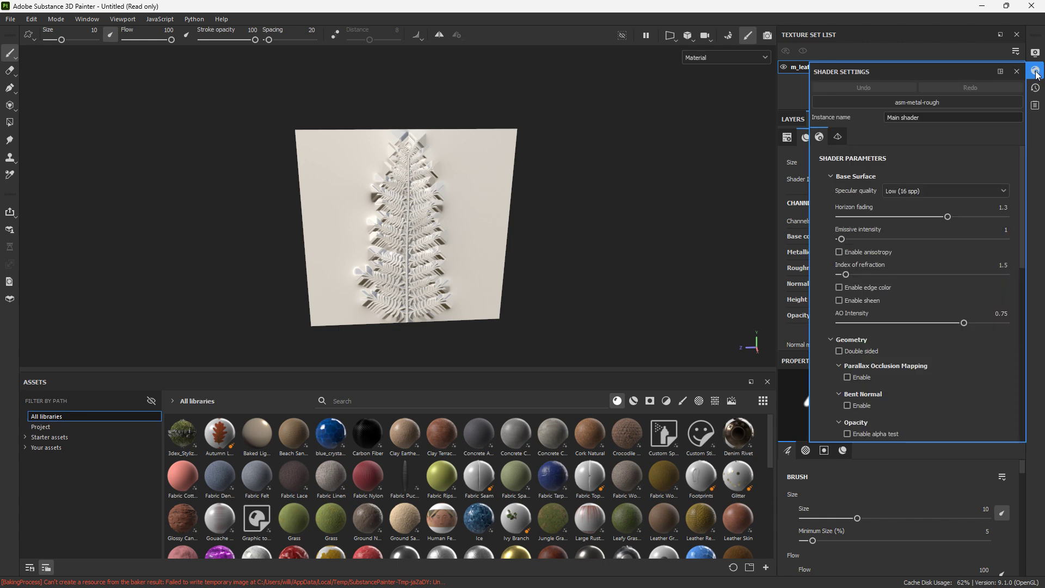
{"action": "left_click", "coordinate": [986, 102]}
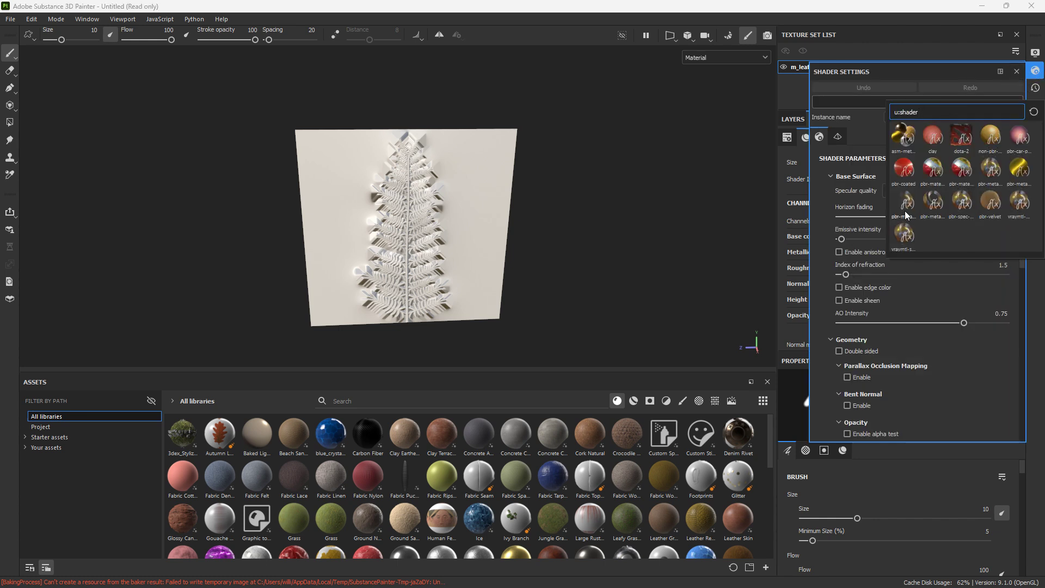
{"action": "mouse_move", "coordinate": [907, 213]}
{"action": "left_click", "coordinate": [906, 211]}
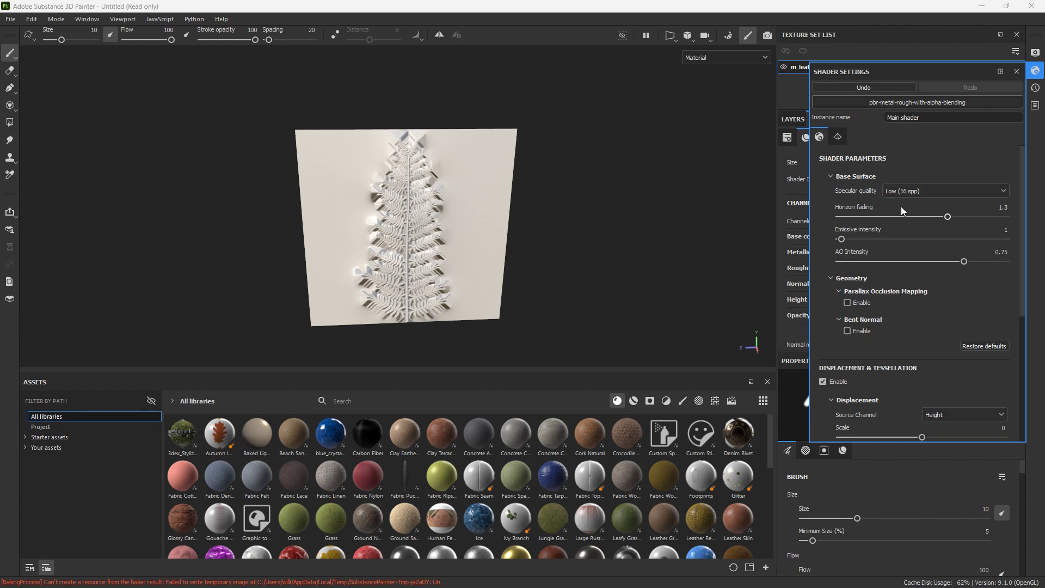
{"action": "left_click", "coordinate": [1017, 71]}
Step: Add a fill layer that affects only opacity and assign the baked m_leaf opacity mask to it
{"action": "left_click", "coordinate": [42, 428]}
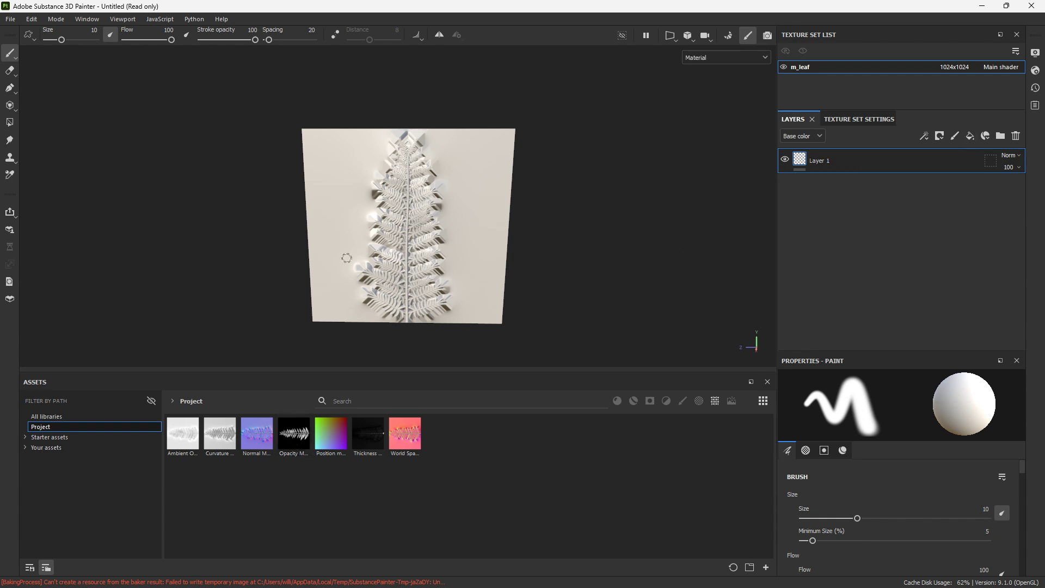
{"action": "left_click", "coordinate": [971, 136]}
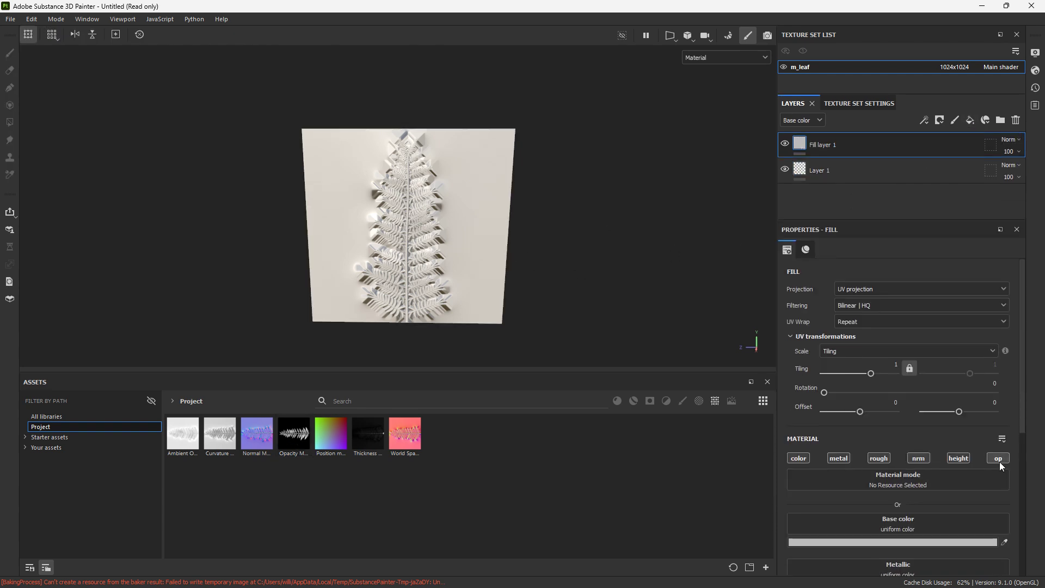
{"action": "left_click", "coordinate": [1000, 459]}
{"action": "left_click_drag", "start_coordinate": [294, 434], "coordinate": [898, 523]}
{"action": "left_click_drag", "start_coordinate": [384, 188], "coordinate": [470, 176], "text": "alt"}
{"action": "scroll", "coordinate": [486, 199], "scroll_direction": "up", "scroll_amount": 8}
{"action": "scroll", "coordinate": [472, 177], "scroll_direction": "down", "scroll_amount": 8}
{"action": "middle_click_drag", "start_coordinate": [472, 178], "coordinate": [473, 242], "text": "alt"}
{"action": "scroll", "coordinate": [472, 244], "scroll_direction": "down", "scroll_amount": 2}
{"action": "left_click_drag", "start_coordinate": [463, 245], "coordinate": [452, 266], "text": "alt"}
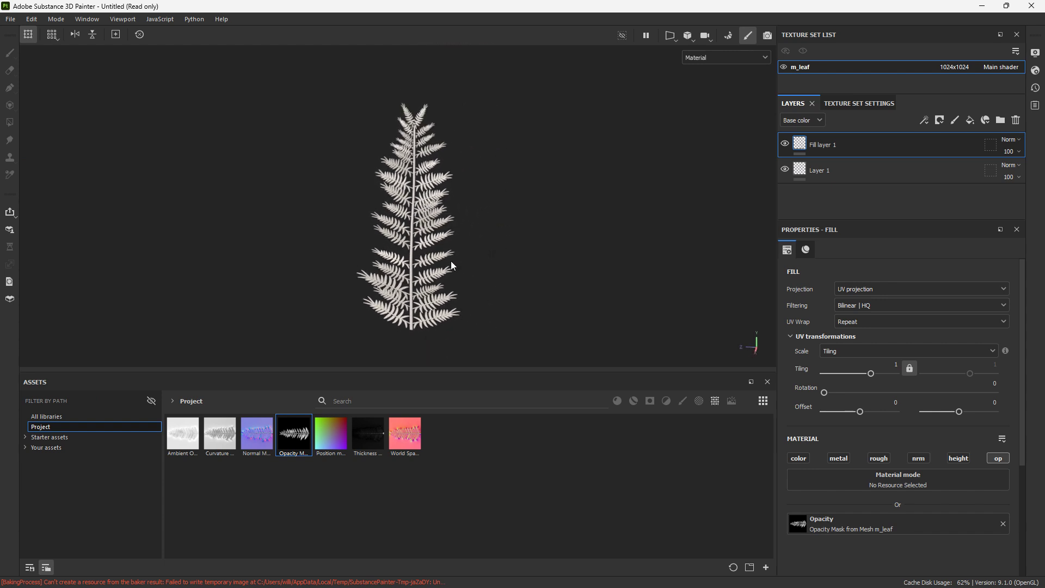
Step: Add a second fill layer with its opacity channel disabled and place it in a new folder
{"action": "left_click", "coordinate": [46, 416]}
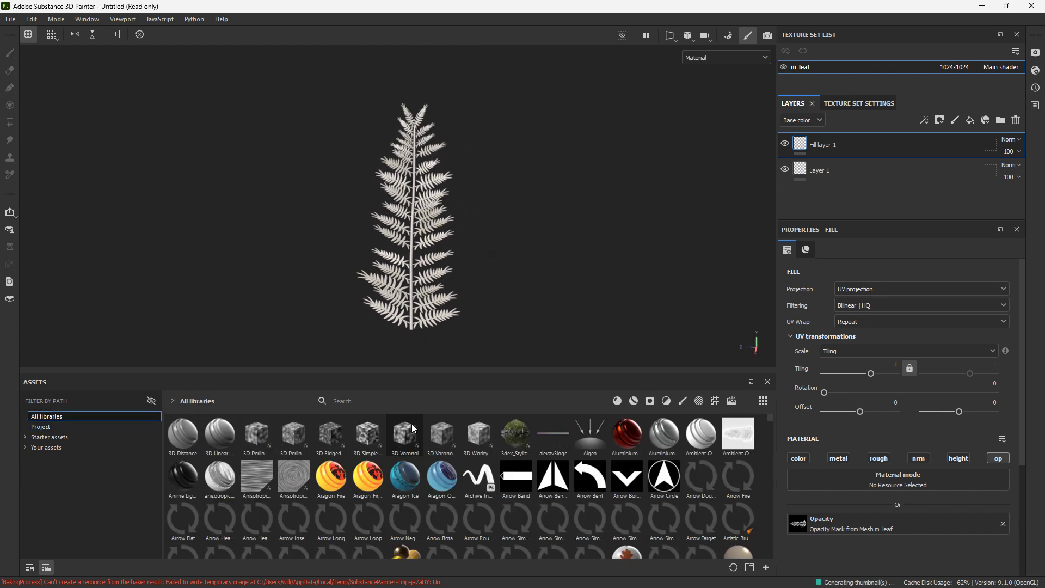
{"action": "left_click", "coordinate": [971, 120]}
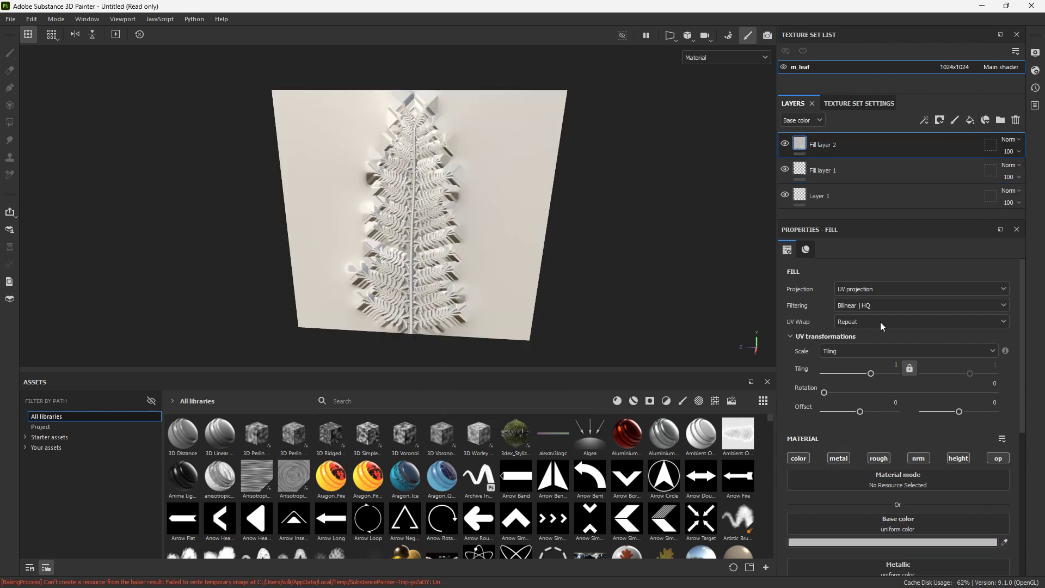
{"action": "left_click", "coordinate": [998, 458]}
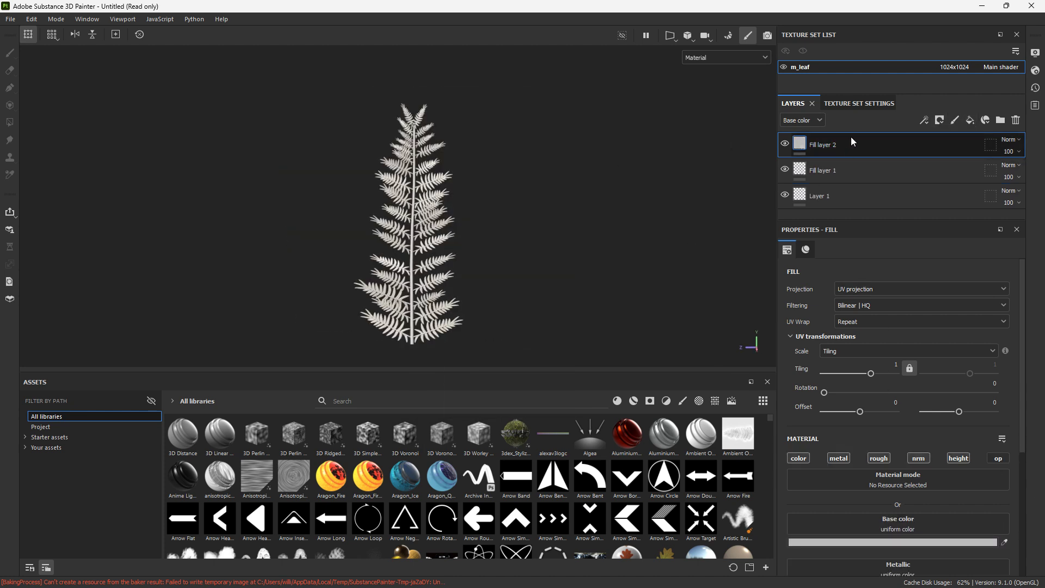
{"action": "left_click", "coordinate": [1001, 120]}
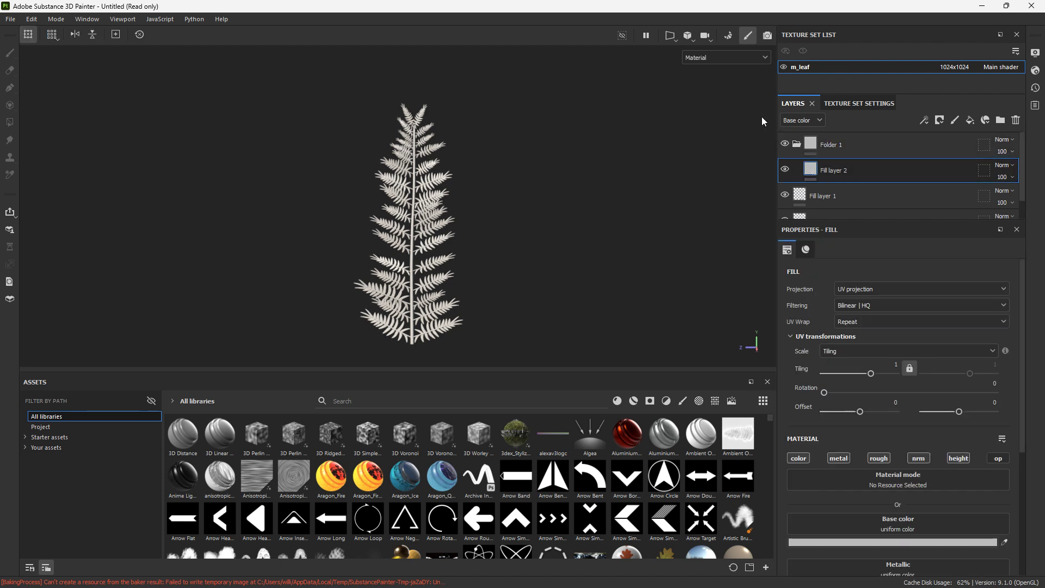
{"action": "scroll", "coordinate": [844, 177], "scroll_direction": "down", "scroll_amount": 1}
{"action": "left_click", "coordinate": [837, 183]}
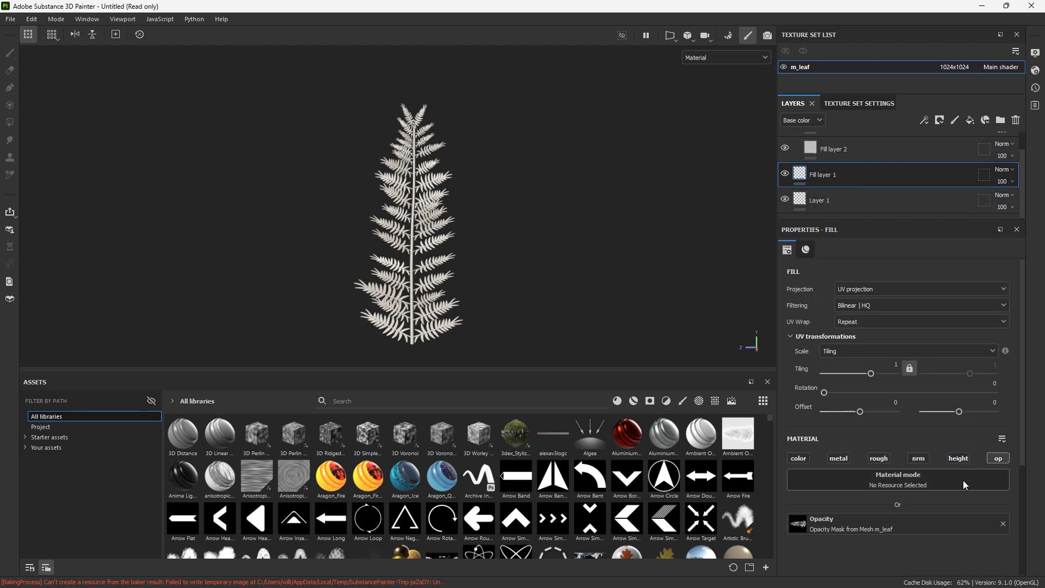
{"action": "scroll", "coordinate": [836, 176], "scroll_direction": "up", "scroll_amount": 1}
Step: Give the folder a black mask with a fill effect that uses the baked opacity map
{"action": "right_click", "coordinate": [838, 145]}
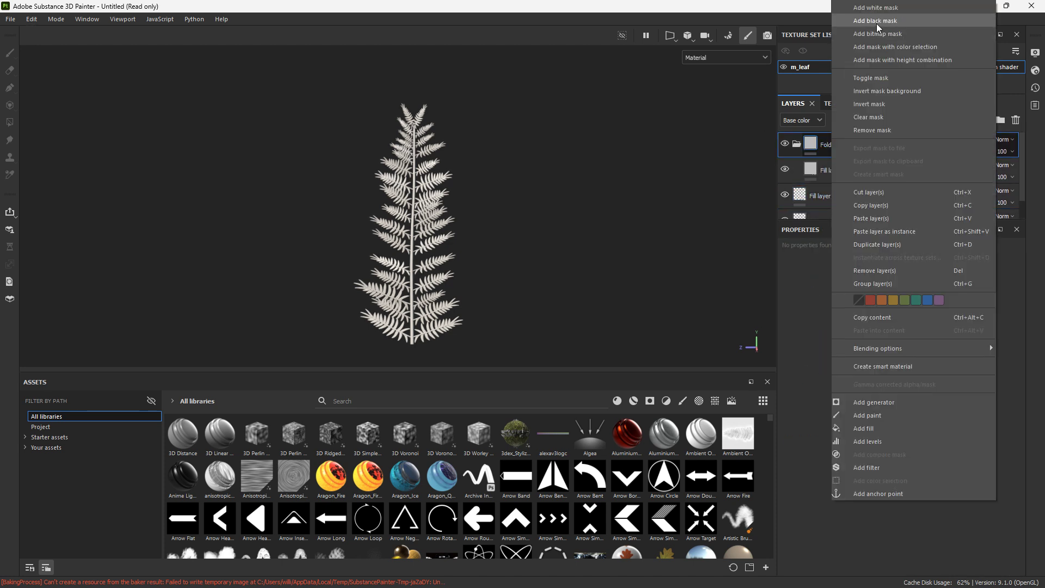
{"action": "left_click", "coordinate": [877, 22]}
{"action": "right_click", "coordinate": [829, 147]}
{"action": "left_click", "coordinate": [875, 381]}
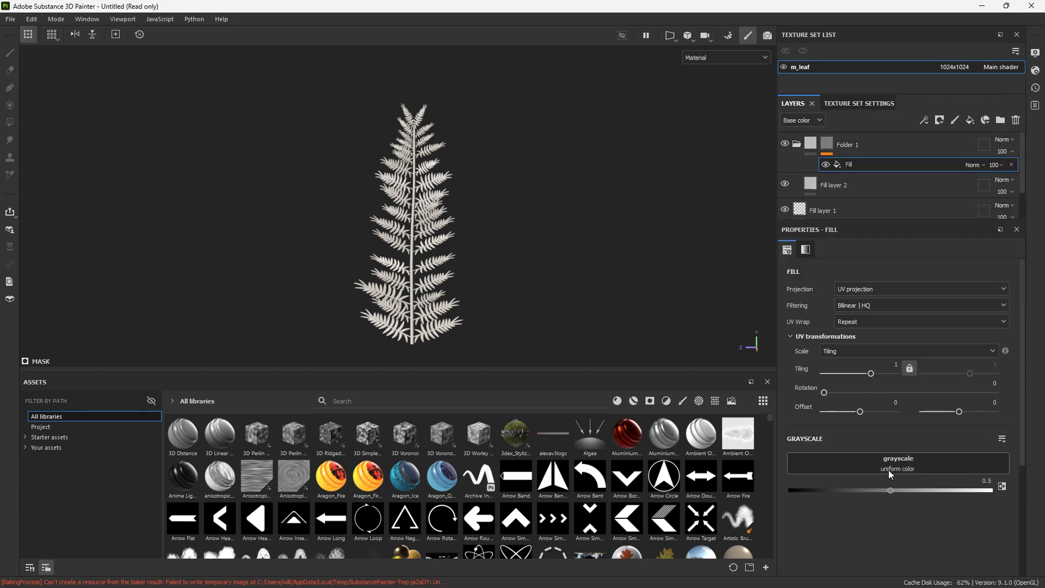
{"action": "left_click", "coordinate": [38, 428]}
{"action": "left_click_drag", "start_coordinate": [294, 434], "coordinate": [888, 467]}
Step: Add a color-only fill layer above the opacity layer, set it to dark green 295529, and display only Base color
{"action": "scroll", "coordinate": [832, 192], "scroll_direction": "down", "scroll_amount": 1}
{"action": "left_click", "coordinate": [850, 179]}
{"action": "left_click", "coordinate": [971, 120]}
{"action": "left_click", "coordinate": [997, 459]}
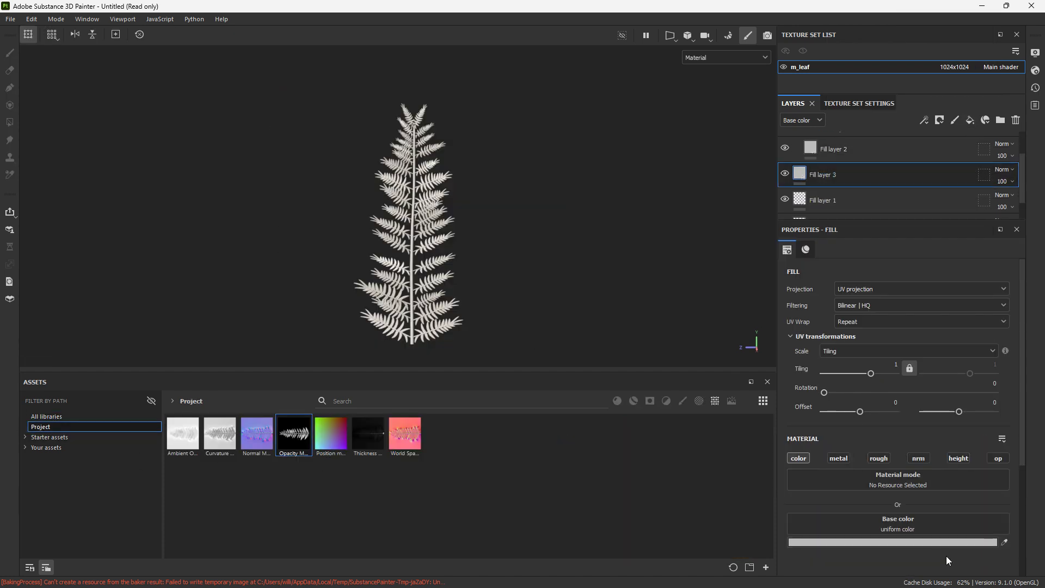
{"action": "left_click", "coordinate": [941, 543]}
{"action": "left_click", "coordinate": [794, 459]}
{"action": "left_click", "coordinate": [922, 489]}
{"action": "left_click", "coordinate": [854, 489]}
{"action": "left_click", "coordinate": [715, 58]}
{"action": "left_click", "coordinate": [715, 88]}
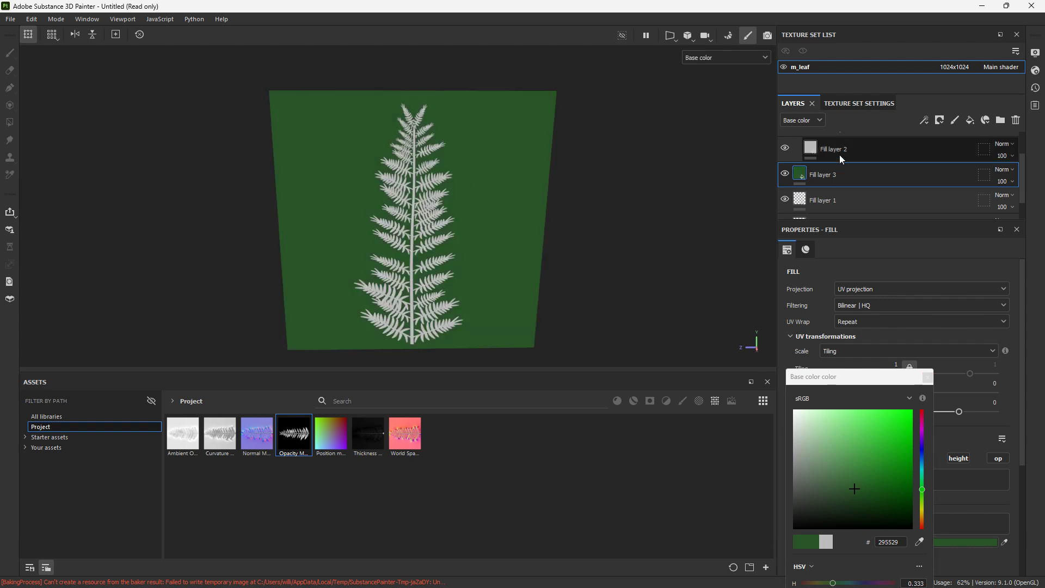
Step: Set the base color of Fill layer 2 inside the folder to olive green 768244
{"action": "scroll", "coordinate": [841, 157], "scroll_direction": "up", "scroll_amount": 1}
{"action": "left_click", "coordinate": [839, 184]}
{"action": "left_click", "coordinate": [905, 542]}
{"action": "left_click_drag", "start_coordinate": [923, 492], "coordinate": [923, 505]}
{"action": "left_click_drag", "start_coordinate": [847, 458], "coordinate": [850, 468]}
{"action": "left_click_drag", "start_coordinate": [443, 249], "coordinate": [359, 207], "text": "alt"}
Step: Add another fill layer above Fill layer 2 in the folder and give it a black mask
{"action": "left_click", "coordinate": [973, 119]}
{"action": "right_click", "coordinate": [855, 187]}
{"action": "left_click", "coordinate": [844, 228]}
{"action": "left_click_drag", "start_coordinate": [851, 220], "coordinate": [853, 306]}
{"action": "right_click", "coordinate": [862, 185]}
{"action": "left_click", "coordinate": [1020, 344]}
Step: Add an Ambient Occlusion generator to the new layer's mask with Global Invert set to True, and inspect the mask
{"action": "right_click", "coordinate": [828, 185]}
{"action": "left_click", "coordinate": [884, 351]}
{"action": "left_click", "coordinate": [870, 362]}
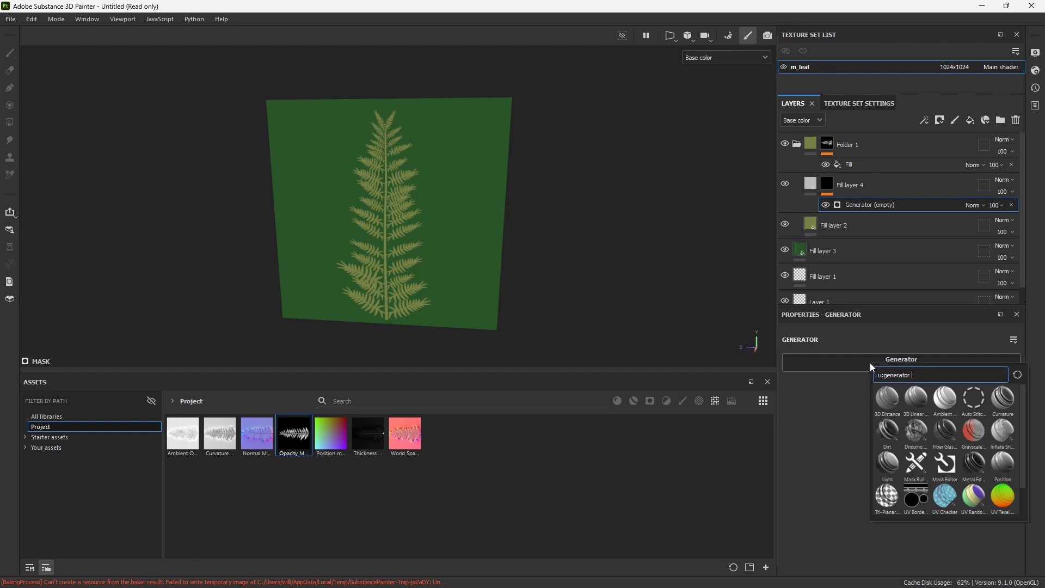
{"action": "left_click", "coordinate": [943, 406]}
{"action": "left_click", "coordinate": [919, 410]}
{"action": "left_click", "coordinate": [827, 184], "text": "alt"}
{"action": "scroll", "coordinate": [687, 327], "scroll_direction": "up", "scroll_amount": 6}
{"action": "left_click", "coordinate": [726, 57]}
{"action": "left_click", "coordinate": [713, 91]}
{"action": "left_click_drag", "start_coordinate": [599, 194], "coordinate": [642, 191], "text": "alt"}
Step: Limit Fill layer 4 to color, sample the dark green of Fill layer 3 and shift its hue to teal
{"action": "left_click", "coordinate": [811, 184]}
{"action": "scroll", "coordinate": [817, 435], "scroll_direction": "down", "scroll_amount": 3}
{"action": "left_click", "coordinate": [803, 448], "text": "alt"}
{"action": "left_click", "coordinate": [1004, 529]}
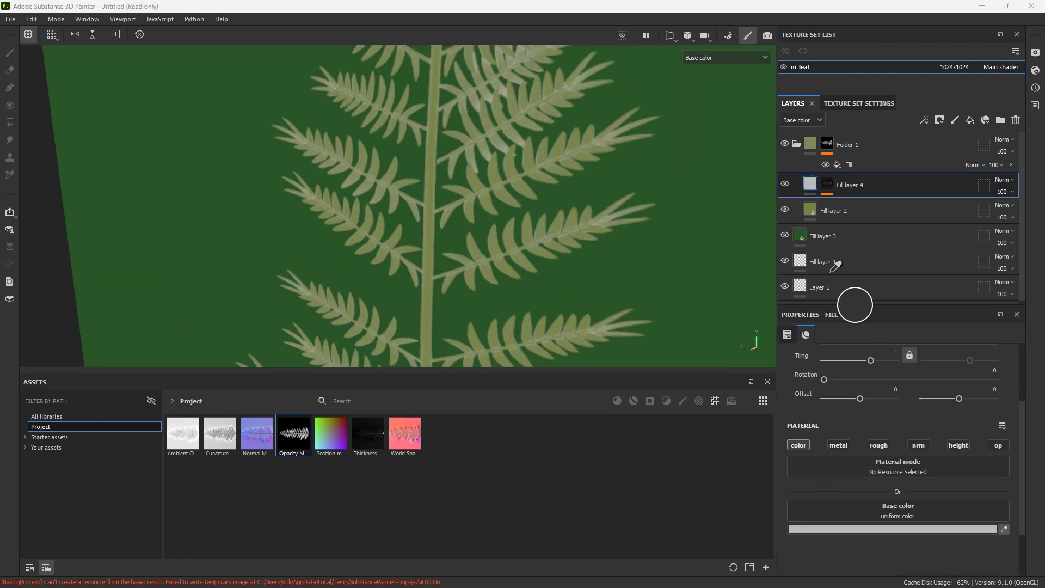
{"action": "left_click", "coordinate": [800, 234]}
{"action": "left_click", "coordinate": [885, 531]}
{"action": "left_click", "coordinate": [881, 492]}
Step: Set the Ambient Occlusion generator's Global Balance to 0.27 and its opacity to 77
{"action": "left_click", "coordinate": [827, 185]}
{"action": "left_click", "coordinate": [870, 206]}
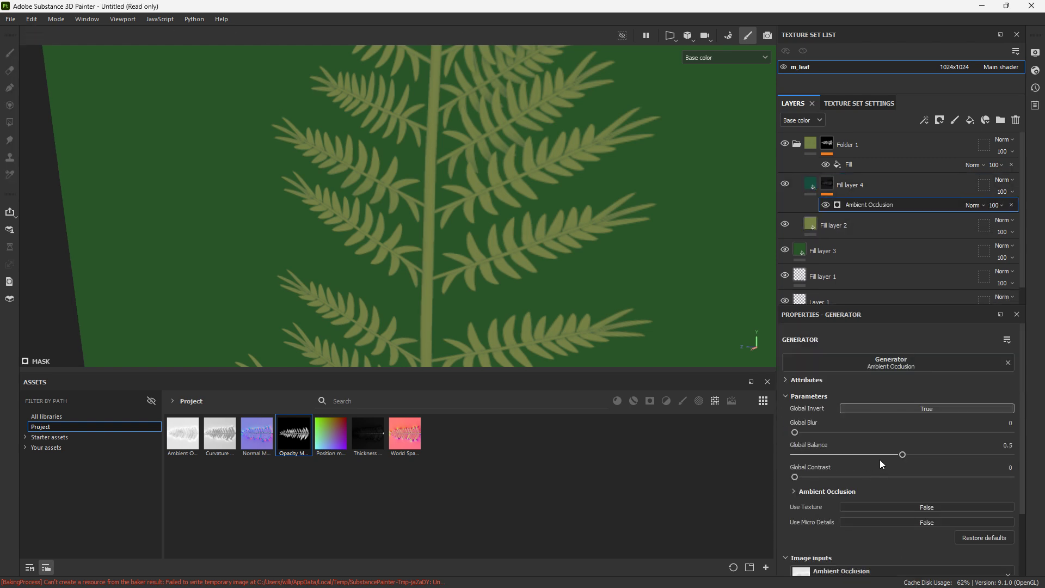
{"action": "mouse_move", "coordinate": [864, 456]}
{"action": "left_mouse_down"}
{"action": "mouse_move", "coordinate": [845, 456]}
{"action": "mouse_move", "coordinate": [864, 456]}
{"action": "left_mouse_up"}
{"action": "right_click_drag", "start_coordinate": [521, 218], "coordinate": [514, 249], "text": "alt"}
{"action": "left_click_drag", "start_coordinate": [514, 249], "coordinate": [381, 229], "text": "alt"}
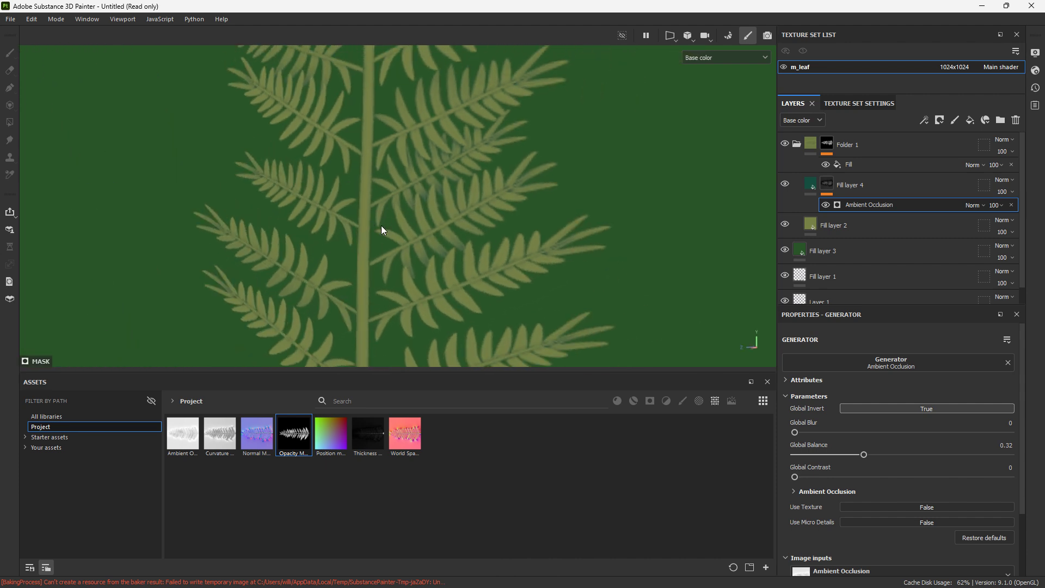
{"action": "left_click_drag", "start_coordinate": [459, 223], "coordinate": [396, 161], "text": "alt"}
{"action": "left_click_drag", "start_coordinate": [407, 122], "coordinate": [403, 115], "text": "alt"}
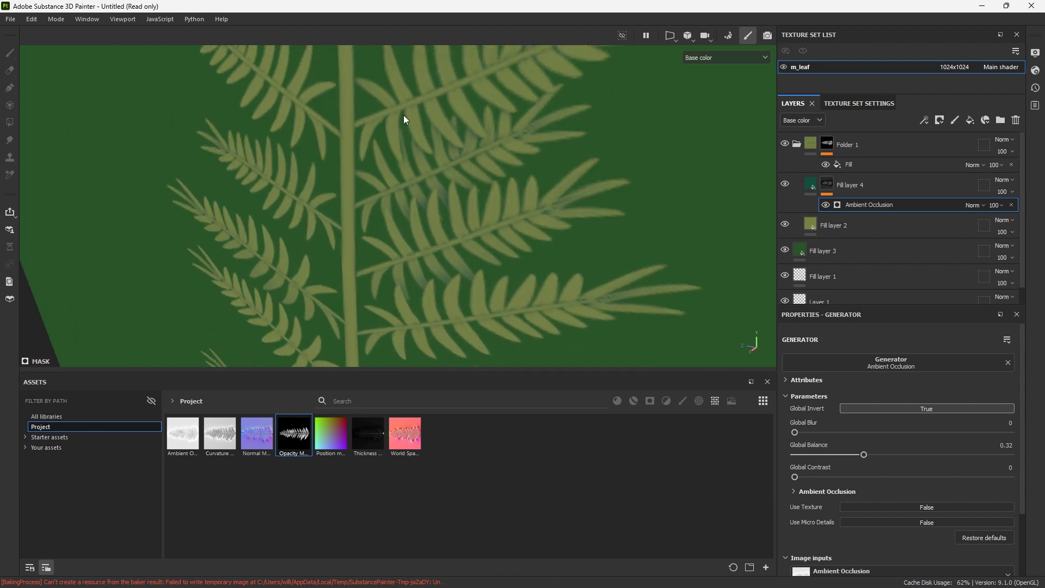
{"action": "left_click_drag", "start_coordinate": [457, 220], "coordinate": [537, 211], "text": "alt"}
{"action": "scroll", "coordinate": [504, 227], "scroll_direction": "up", "scroll_amount": 3}
{"action": "left_click_drag", "start_coordinate": [866, 455], "coordinate": [854, 462]}
{"action": "left_click", "coordinate": [1001, 205]}
{"action": "left_click_drag", "start_coordinate": [1037, 225], "coordinate": [1032, 227]}
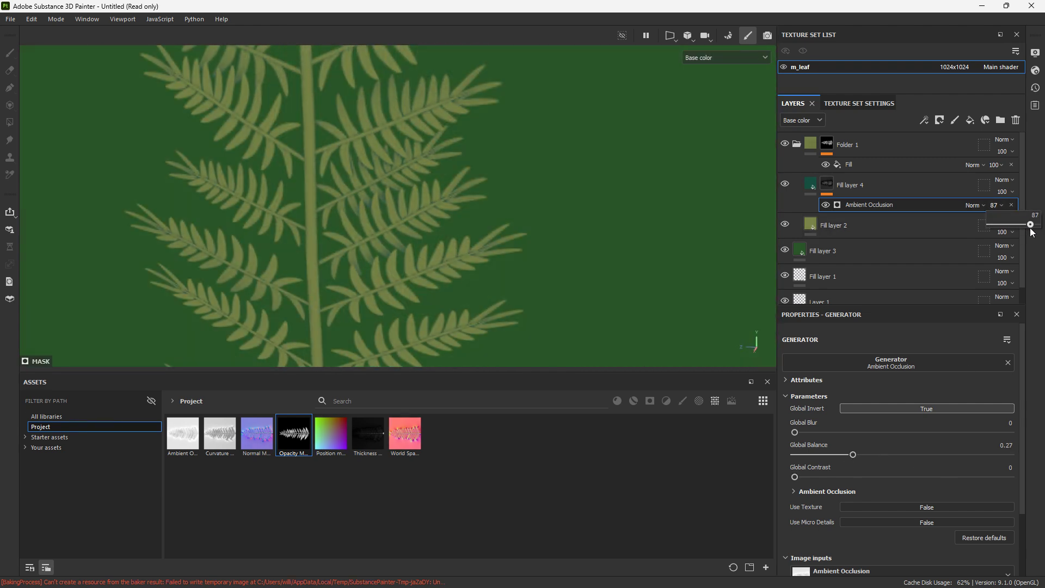
{"action": "scroll", "coordinate": [446, 234], "scroll_direction": "down", "scroll_amount": 3}
Step: Rename the olive fill layer as Base and the teal occlusion layer as Ao
{"action": "left_click", "coordinate": [850, 233]}
{"action": "double_click", "coordinate": [839, 226]}
{"action": "type", "text": "Base"}
{"action": "key", "text": "Return"}
{"action": "left_click", "coordinate": [857, 187]}
{"action": "double_click", "coordinate": [857, 187]}
{"action": "type", "text": "Ao"}
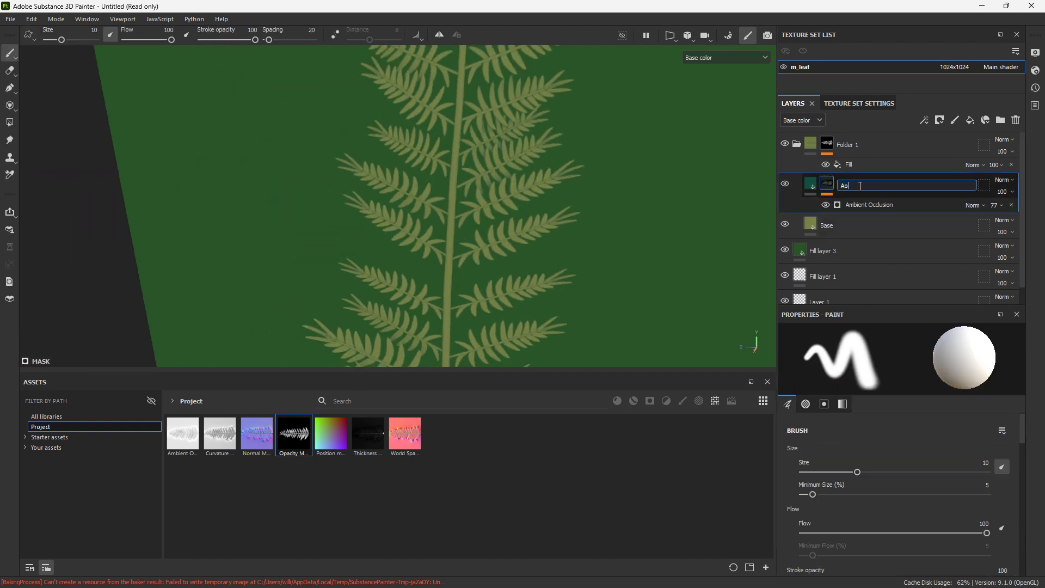
{"action": "key", "text": "Return"}
Step: Duplicate the Base layer and set the copy's base color to yellow-green 9C9642
{"action": "left_click", "coordinate": [854, 226]}
{"action": "key", "text": "ctrl+d"}
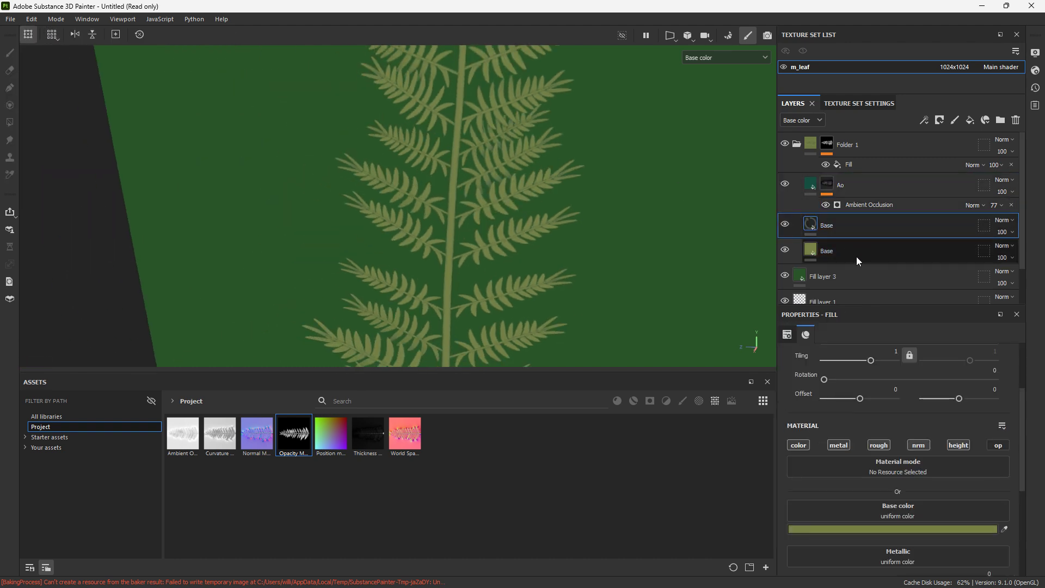
{"action": "left_click", "coordinate": [876, 531]}
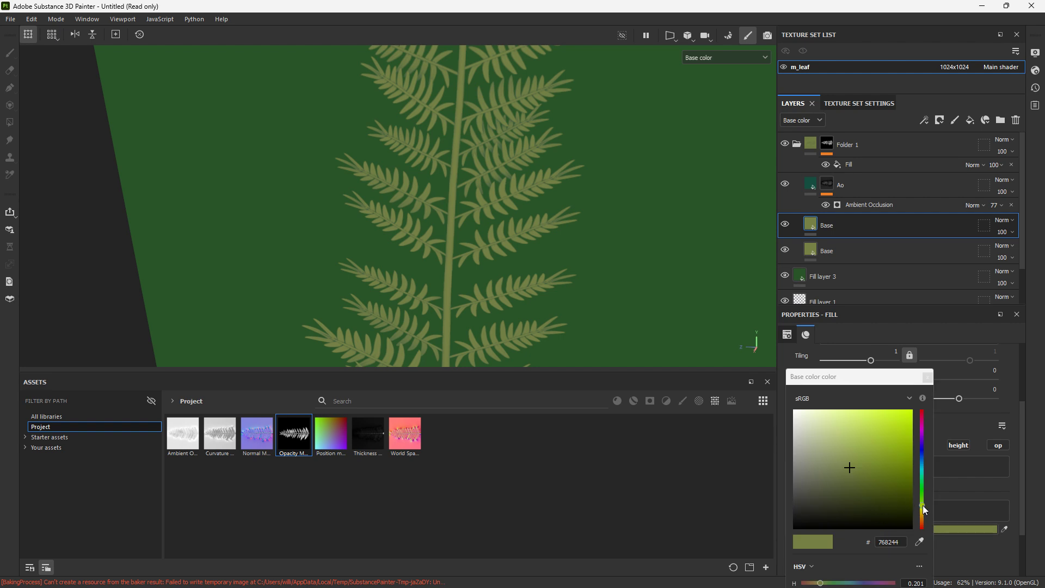
{"action": "scroll", "coordinate": [548, 243], "scroll_direction": "down", "scroll_amount": 5}
{"action": "middle_click_drag", "start_coordinate": [548, 243], "coordinate": [511, 248], "text": "alt"}
{"action": "left_click_drag", "start_coordinate": [920, 506], "coordinate": [925, 511]}
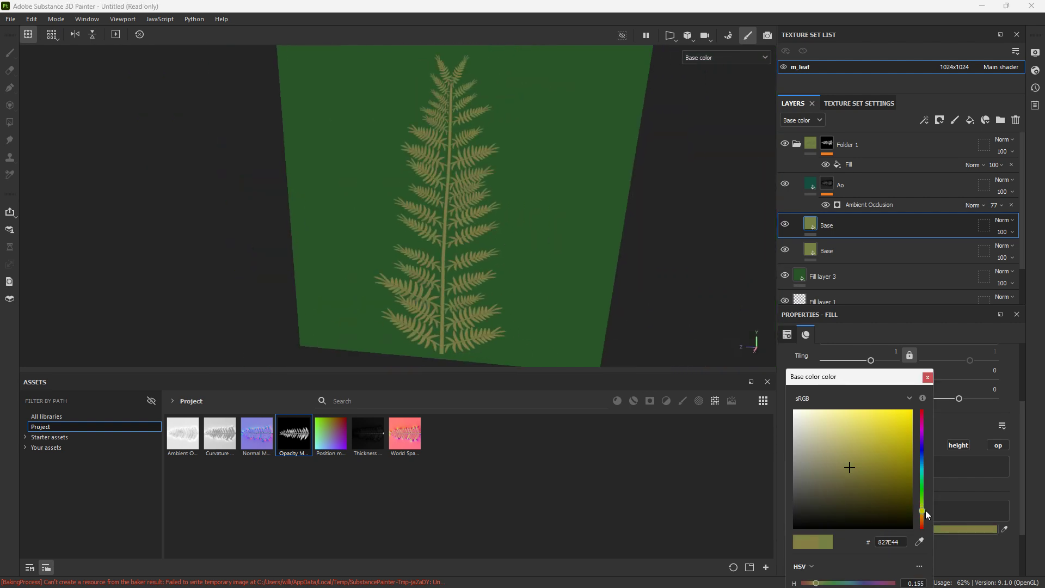
{"action": "left_click_drag", "start_coordinate": [881, 457], "coordinate": [863, 457]}
Step: Add a black mask with a 3D Linear Gradient generator to the yellow-green Base layer
{"action": "right_click", "coordinate": [859, 227]}
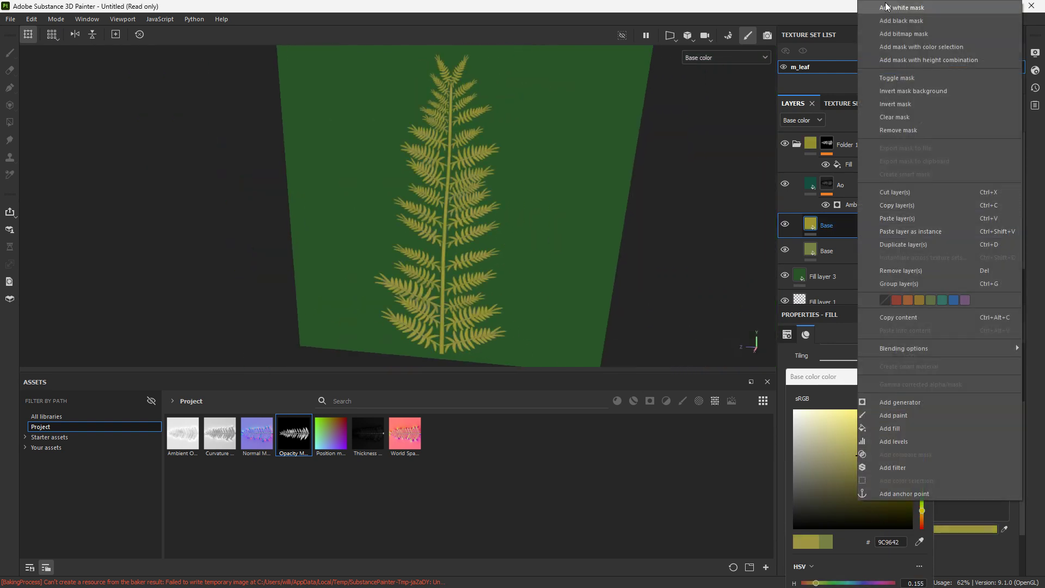
{"action": "left_click", "coordinate": [880, 21]}
{"action": "right_click", "coordinate": [826, 223]}
{"action": "left_click", "coordinate": [872, 355]}
{"action": "left_click", "coordinate": [855, 366]}
{"action": "left_click", "coordinate": [901, 403]}
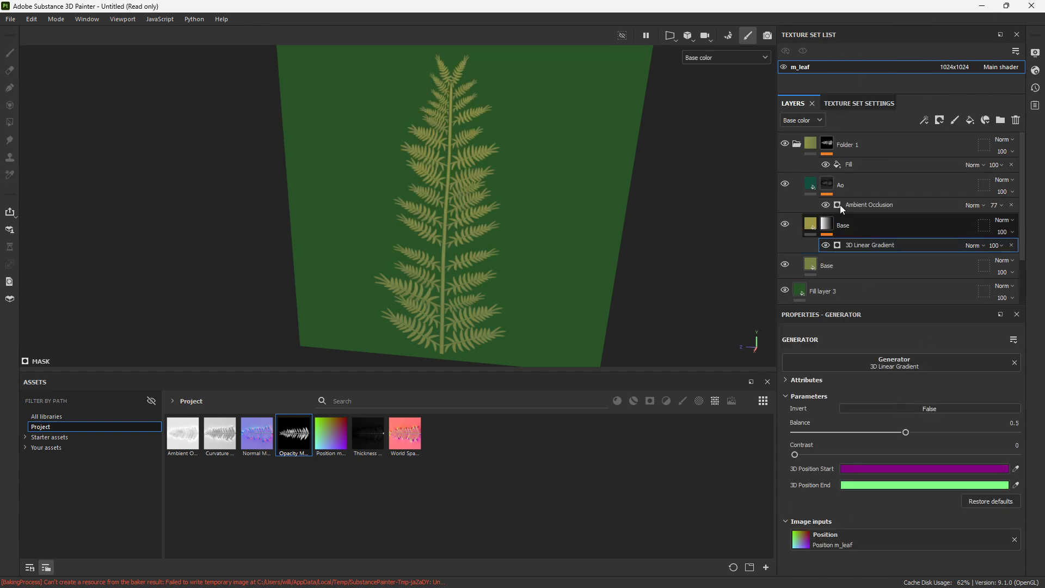
Step: Lower the gradient mask's balance and raise its contrast, checking the mask before returning to Base color
{"action": "left_click", "coordinate": [831, 224], "text": "alt"}
{"action": "left_click_drag", "start_coordinate": [906, 432], "coordinate": [883, 433]}
{"action": "left_click", "coordinate": [727, 58]}
{"action": "left_click", "coordinate": [705, 93]}
{"action": "left_click_drag", "start_coordinate": [795, 455], "coordinate": [816, 453]}
Step: Duplicate the gradient-masked Base layer, invert the copy's gradient and set its balance to 0.63
{"action": "left_click", "coordinate": [860, 227]}
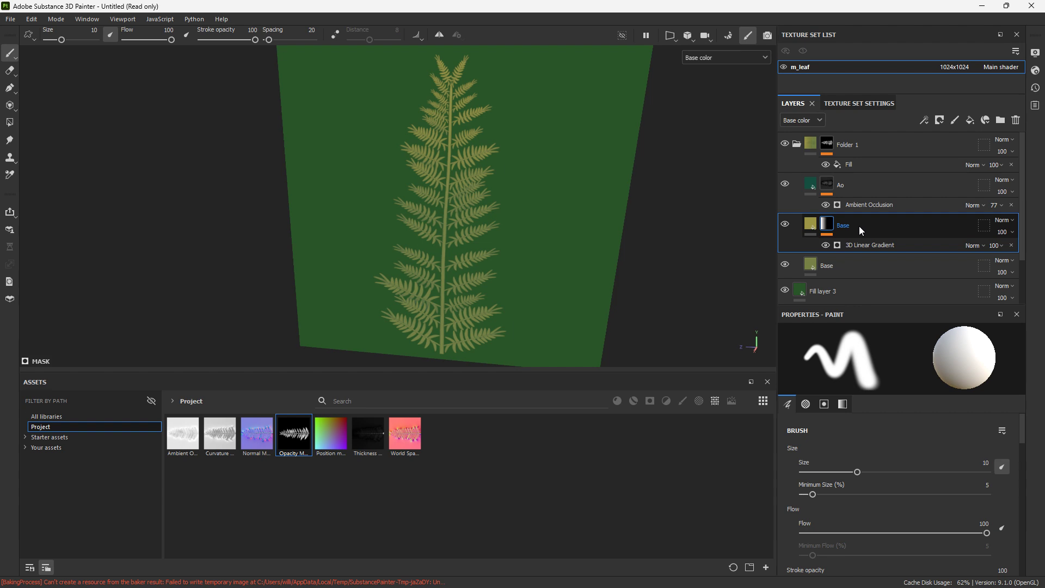
{"action": "key", "text": "ctrl+d"}
{"action": "scroll", "coordinate": [645, 227], "scroll_direction": "down", "scroll_amount": 2}
{"action": "left_click", "coordinate": [899, 246]}
{"action": "left_click", "coordinate": [923, 409]}
{"action": "left_click_drag", "start_coordinate": [853, 433], "coordinate": [936, 453]}
Step: Set the copied layer to Multiply and its gradient to opacity 62, balance 0.82 and contrast 0.11
{"action": "left_click", "coordinate": [1002, 221]}
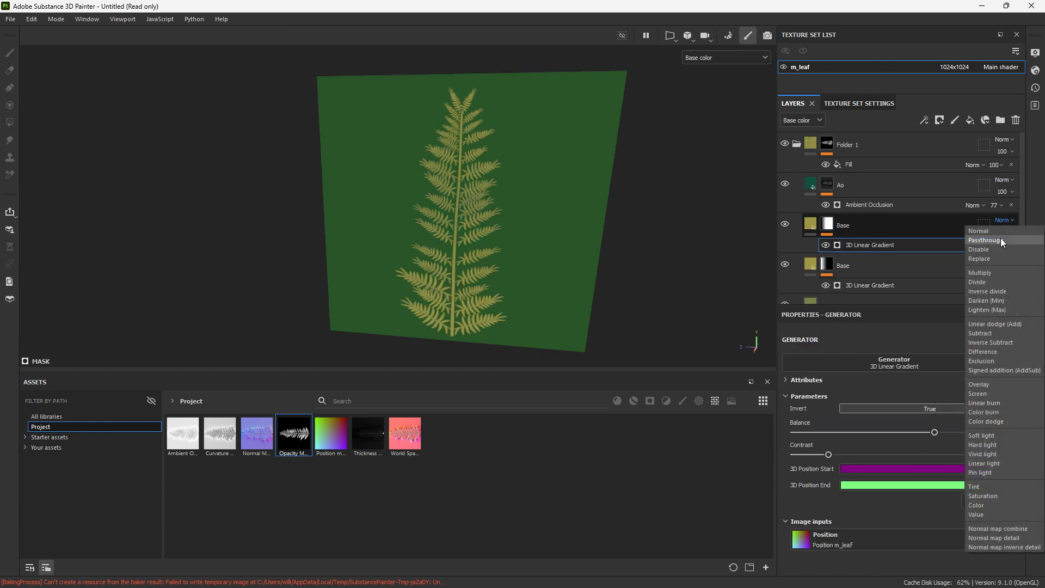
{"action": "left_click", "coordinate": [985, 273]}
{"action": "left_click", "coordinate": [787, 224]}
{"action": "left_click", "coordinate": [786, 224]}
{"action": "left_click", "coordinate": [997, 246]}
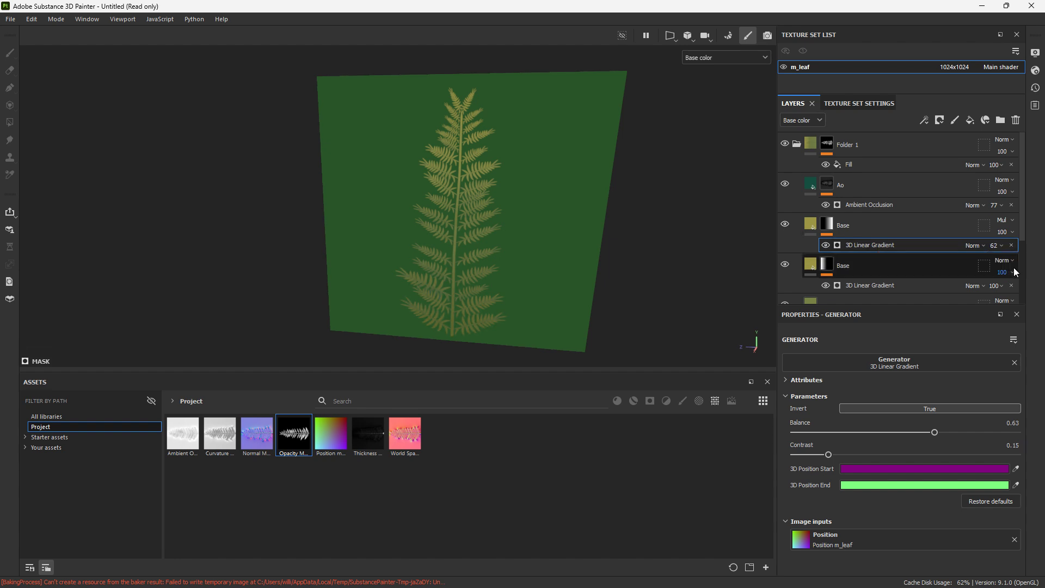
{"action": "left_click_drag", "start_coordinate": [953, 432], "coordinate": [978, 432]}
{"action": "mouse_move", "coordinate": [482, 266]}
{"action": "left_mouse_down", "text": "alt"}
{"action": "mouse_move", "coordinate": [450, 259]}
{"action": "mouse_move", "coordinate": [473, 276]}
{"action": "mouse_move", "coordinate": [481, 201]}
{"action": "mouse_move", "coordinate": [490, 251]}
{"action": "left_mouse_up", "text": "alt"}
{"action": "scroll", "coordinate": [473, 277], "scroll_direction": "up", "scroll_amount": 4}
{"action": "scroll", "coordinate": [573, 181], "scroll_direction": "down", "scroll_amount": 3}
Step: Compare the fern's shading in the Material and Base color display modes from several angles
{"action": "left_click", "coordinate": [726, 57]}
{"action": "left_click", "coordinate": [708, 70]}
{"action": "left_click_drag", "start_coordinate": [586, 110], "coordinate": [454, 152], "text": "alt"}
{"action": "scroll", "coordinate": [454, 152], "scroll_direction": "down", "scroll_amount": 4}
{"action": "left_click", "coordinate": [711, 56]}
{"action": "left_click", "coordinate": [717, 71]}
{"action": "left_click", "coordinate": [726, 57]}
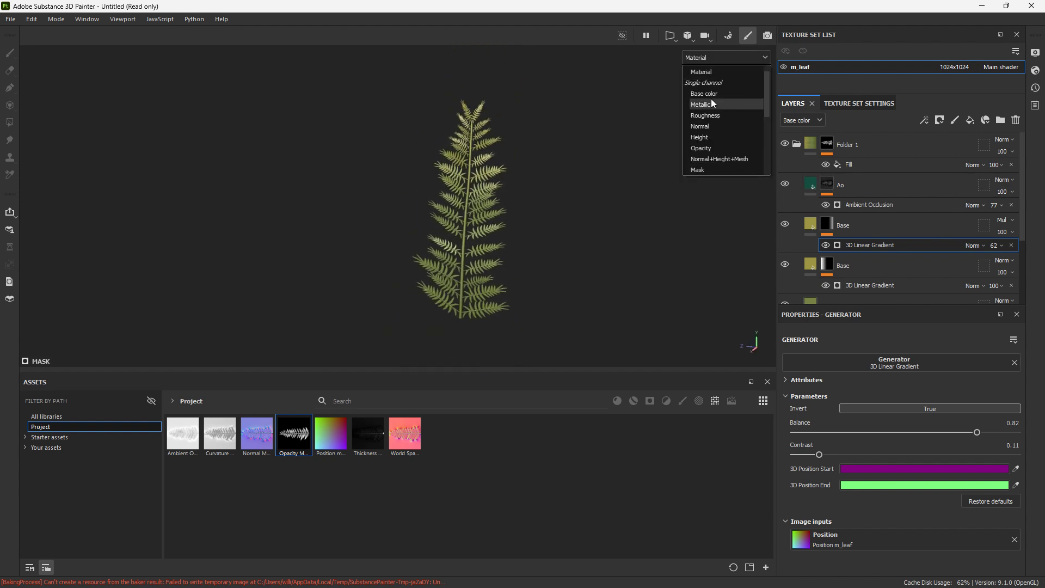
{"action": "left_click", "coordinate": [708, 71]}
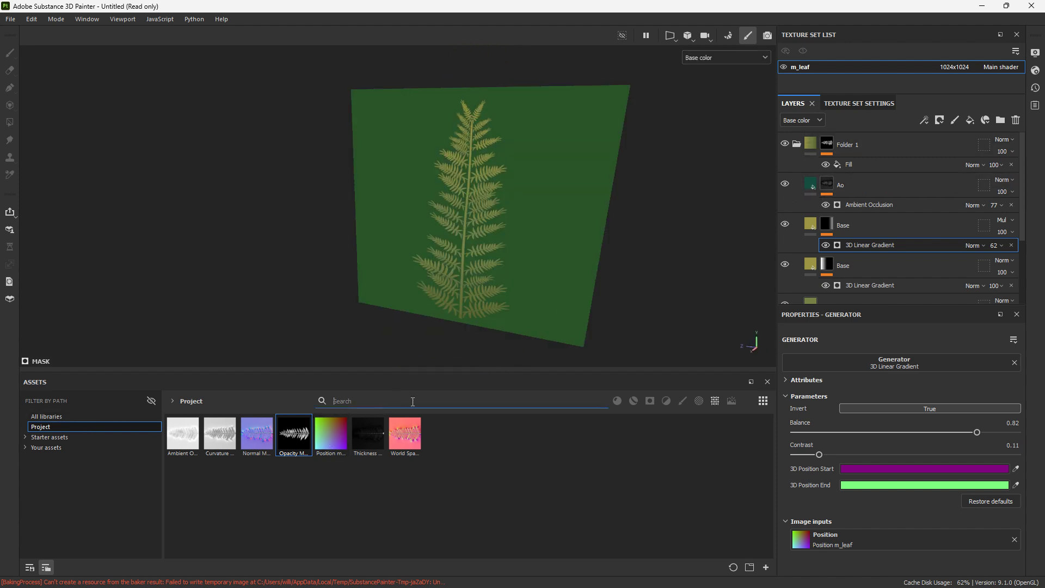
Step: Search all libraries for "rainbow" and add a color-only fill layer above Ao using Rainbow_1 as its base color
{"action": "type", "text": "rainbow"}
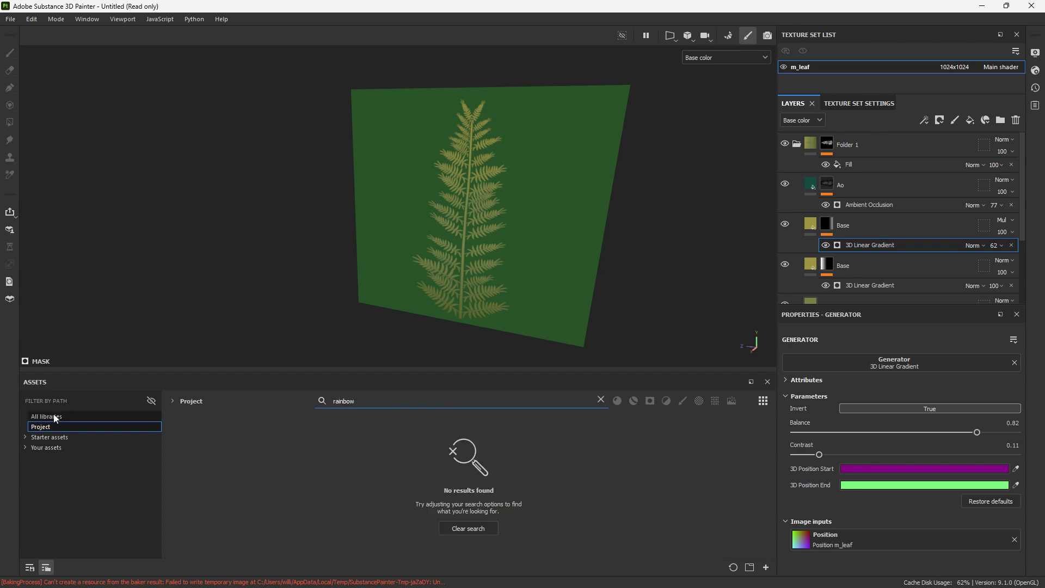
{"action": "left_click", "coordinate": [54, 416]}
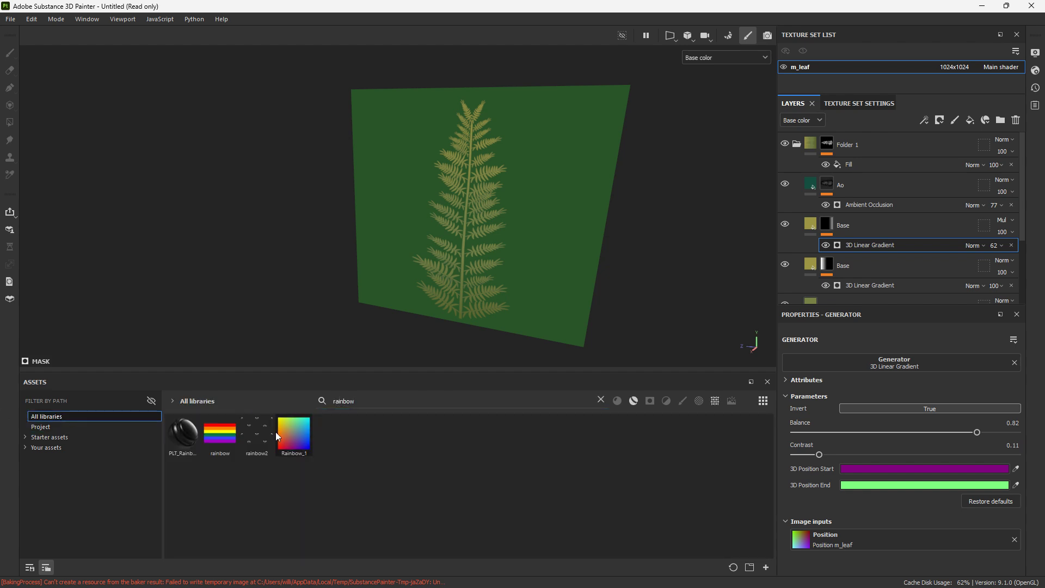
{"action": "left_click", "coordinate": [885, 186]}
{"action": "left_click", "coordinate": [971, 120]}
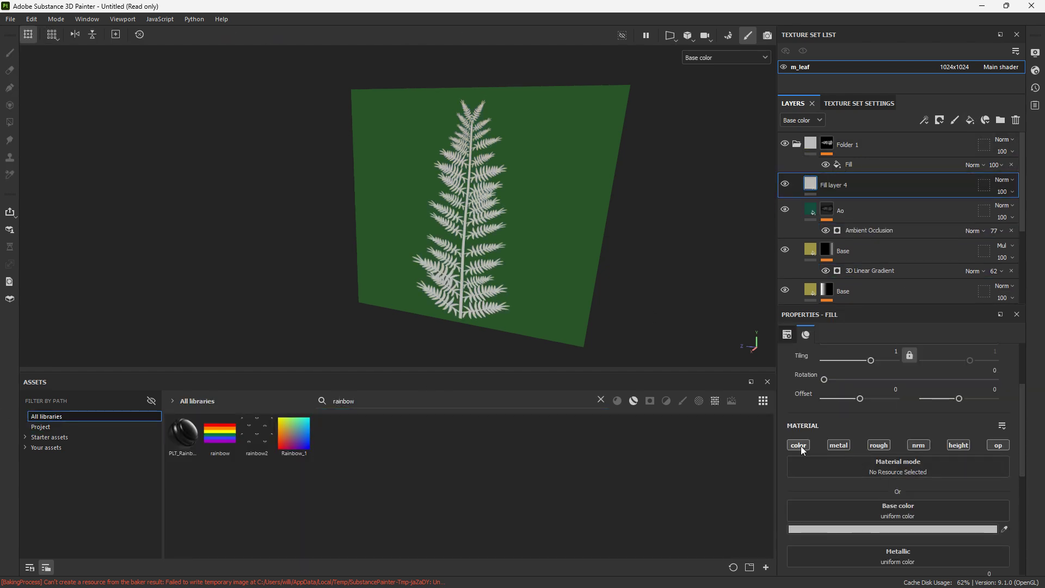
{"action": "left_click_drag", "start_coordinate": [859, 500], "coordinate": [871, 511]}
Step: Set the rainbow fill layer's blending mode to Color Dodge with opacity 14
{"action": "left_click", "coordinate": [1002, 180]}
{"action": "left_click", "coordinate": [1002, 192]}
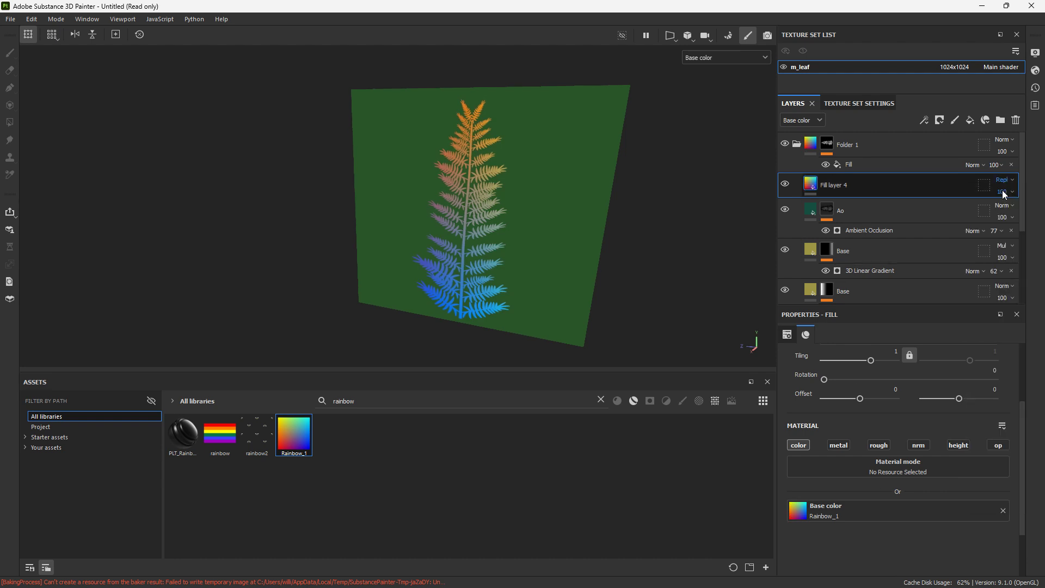
{"action": "scroll", "coordinate": [1002, 190], "scroll_direction": "down", "scroll_amount": 8}
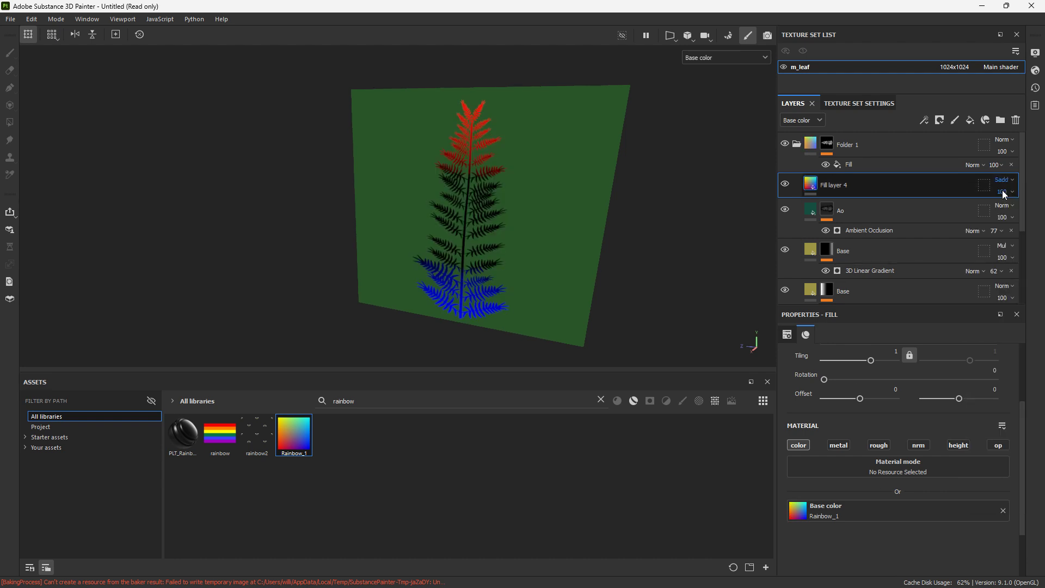
{"action": "scroll", "coordinate": [1003, 194], "scroll_direction": "down", "scroll_amount": 4}
{"action": "scroll", "coordinate": [1005, 194], "scroll_direction": "down", "scroll_amount": 4}
{"action": "scroll", "coordinate": [1004, 195], "scroll_direction": "up", "scroll_amount": 4}
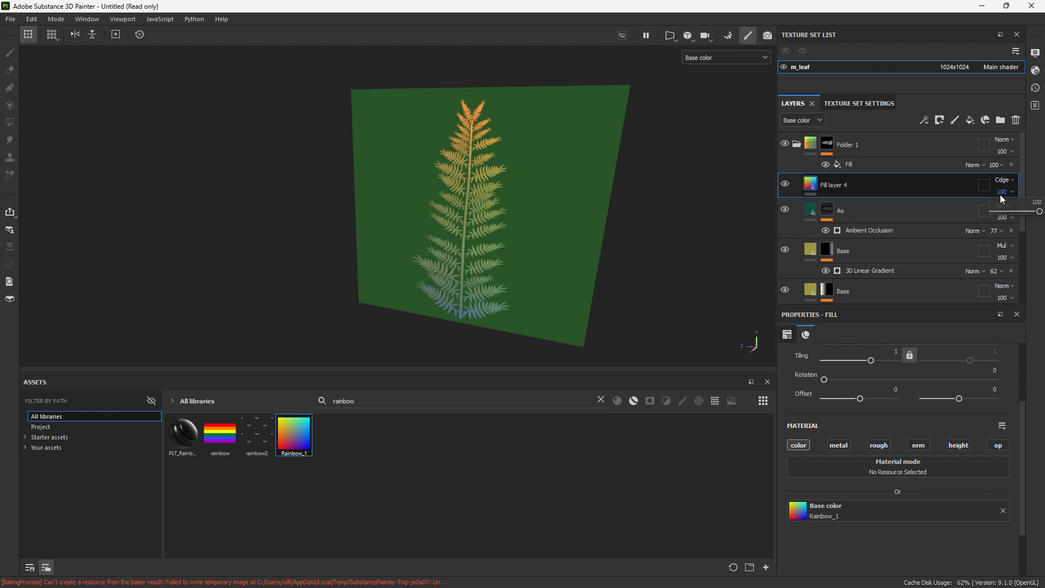
{"action": "left_click_drag", "start_coordinate": [1000, 194], "coordinate": [1018, 212]}
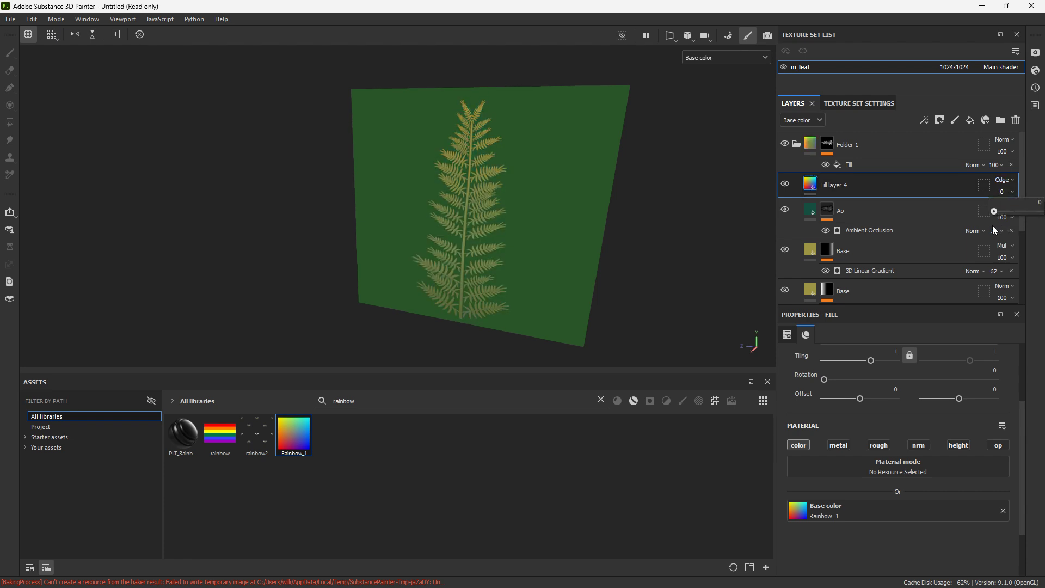
{"action": "scroll", "coordinate": [841, 426], "scroll_direction": "up", "scroll_amount": 3}
{"action": "left_click_drag", "start_coordinate": [849, 444], "coordinate": [858, 472]}
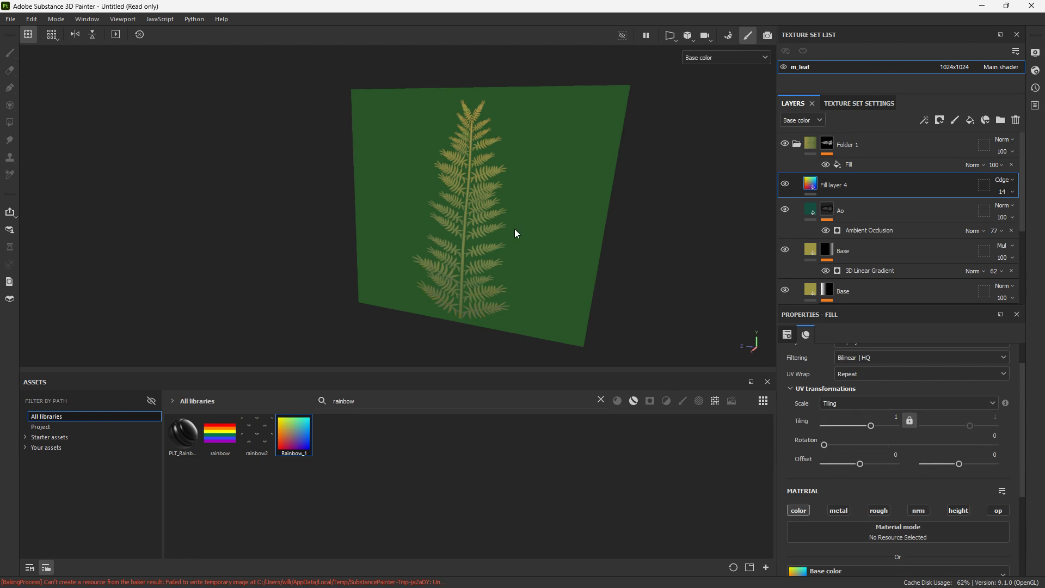
Step: Search the assets for "light" and add Baked Lighting Stylized above the rainbow fill layer
{"action": "scroll", "coordinate": [563, 230], "scroll_direction": "down", "scroll_amount": 3}
{"action": "left_click_drag", "start_coordinate": [563, 230], "coordinate": [553, 269], "text": "alt"}
{"action": "middle_click_drag", "start_coordinate": [554, 270], "coordinate": [515, 284], "text": "alt"}
{"action": "mouse_move", "coordinate": [506, 250]}
{"action": "left_mouse_down", "text": "alt"}
{"action": "mouse_move", "coordinate": [440, 220]}
{"action": "mouse_move", "coordinate": [490, 258]}
{"action": "left_mouse_up", "text": "alt"}
{"action": "scroll", "coordinate": [490, 263], "scroll_direction": "up", "scroll_amount": 3}
{"action": "key", "text": "BackSpace"}
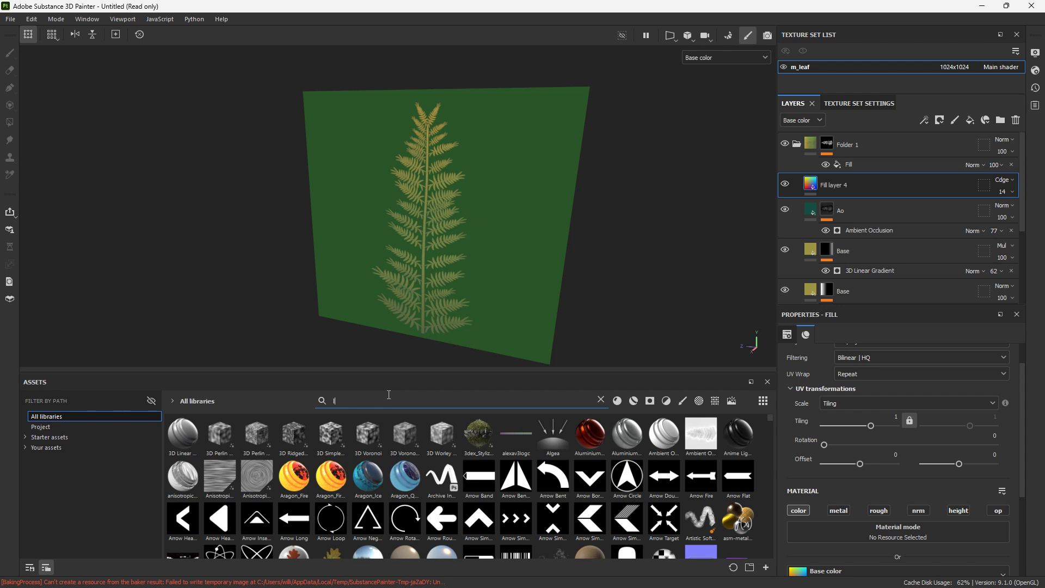
{"action": "type", "text": "light"}
{"action": "middle_click_drag", "start_coordinate": [517, 269], "coordinate": [539, 265], "text": "alt"}
{"action": "left_click_drag", "start_coordinate": [294, 434], "coordinate": [869, 180]}
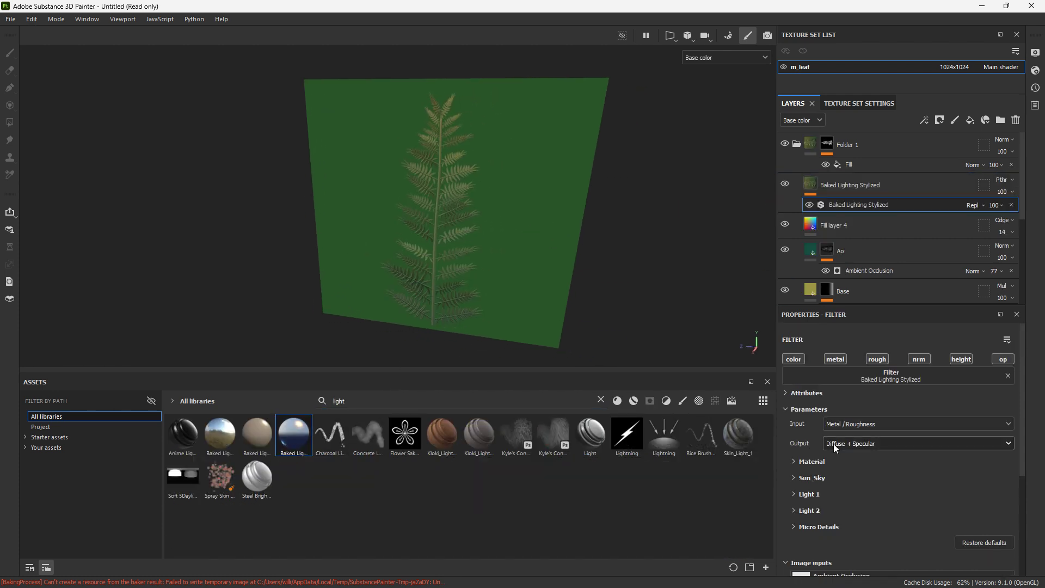
Step: Set the lighting filter's sun horizontal angle to 265 and its vertical angle to 10
{"action": "left_click", "coordinate": [812, 462]}
{"action": "left_click", "coordinate": [812, 478]}
{"action": "left_click_drag", "start_coordinate": [870, 525], "coordinate": [875, 533]}
{"action": "left_click_drag", "start_coordinate": [873, 564], "coordinate": [867, 559]}
{"action": "scroll", "coordinate": [444, 248], "scroll_direction": "up", "scroll_amount": 7}
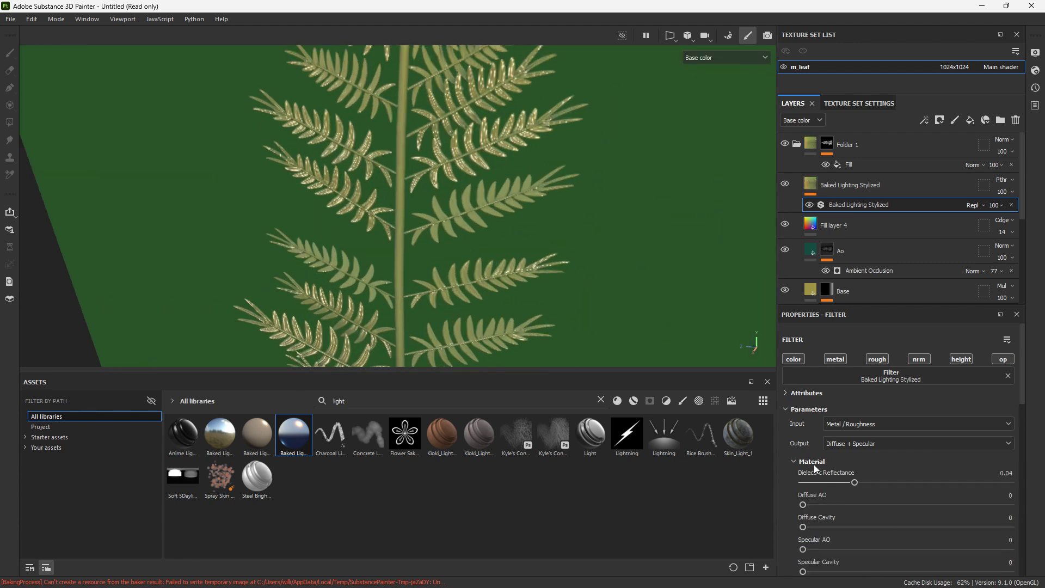
{"action": "scroll", "coordinate": [811, 452], "scroll_direction": "down", "scroll_amount": 8}
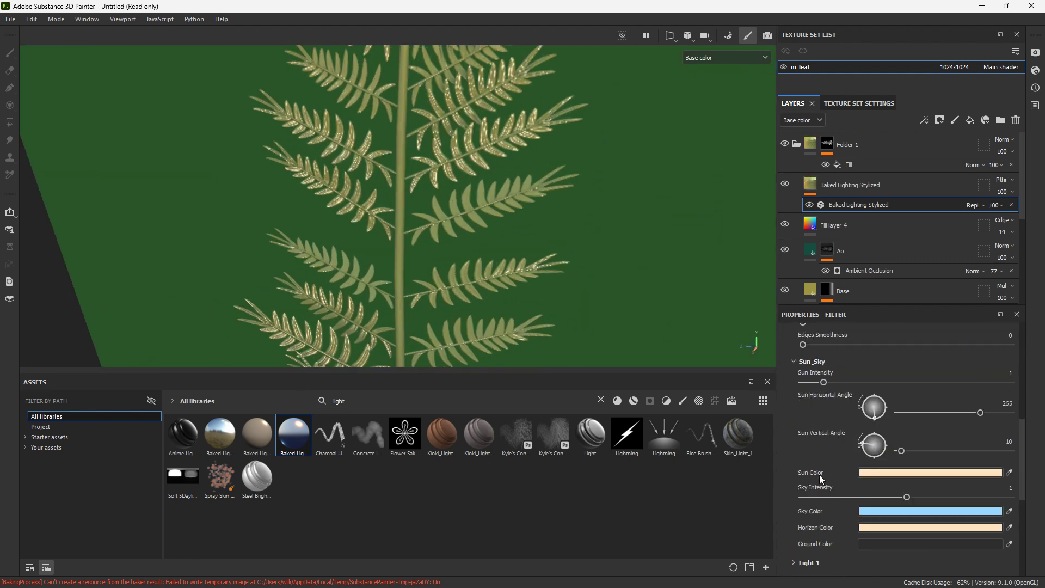
Step: Set the filter's sky intensity to 0.65 and use a deeper blue sky, orange horizon and black ground color
{"action": "left_click_drag", "start_coordinate": [907, 497], "coordinate": [871, 497]}
{"action": "scroll", "coordinate": [844, 505], "scroll_direction": "down", "scroll_amount": 2}
{"action": "left_click", "coordinate": [937, 479]}
{"action": "left_click", "coordinate": [970, 447]}
{"action": "left_click", "coordinate": [875, 412]}
{"action": "left_click", "coordinate": [971, 462]}
{"action": "left_click", "coordinate": [888, 427]}
{"action": "left_click", "coordinate": [927, 376]}
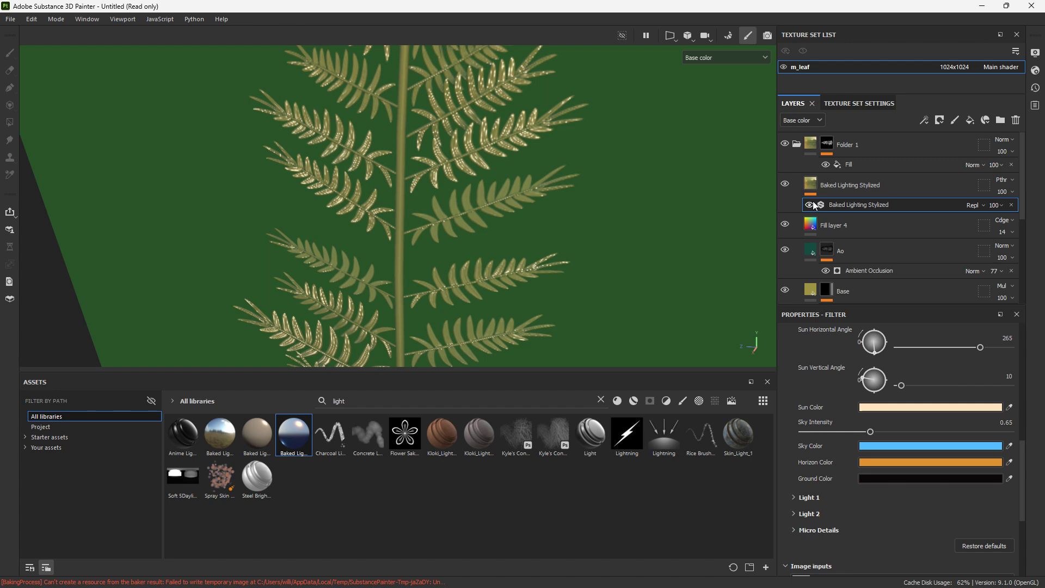
Step: Set the lighting filter's dielectric reflectance to 0 and cavity smoothness to 0.31
{"action": "scroll", "coordinate": [817, 362], "scroll_direction": "up", "scroll_amount": 8}
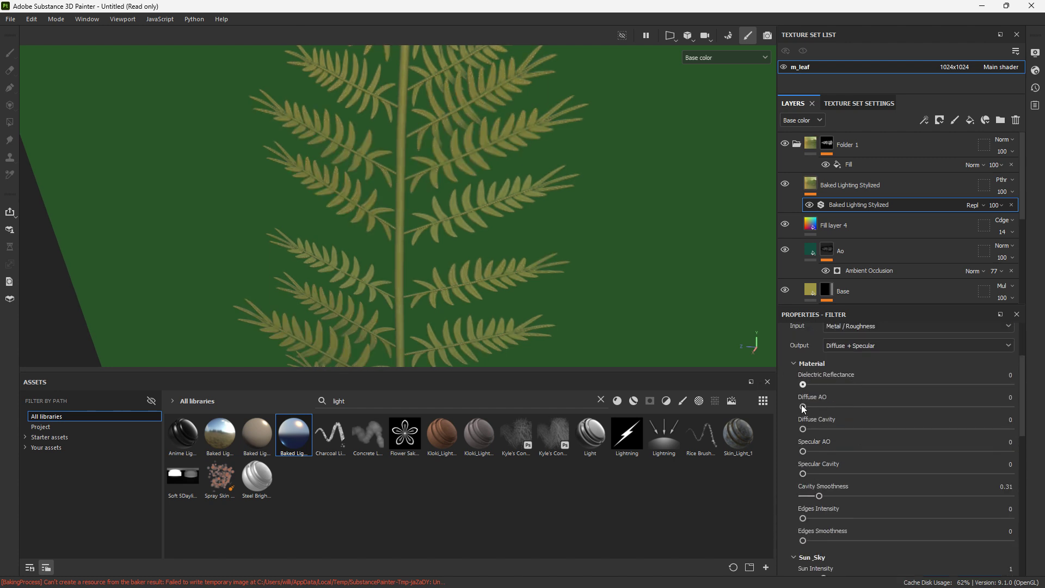
{"action": "scroll", "coordinate": [533, 256], "scroll_direction": "down", "scroll_amount": 5}
{"action": "mouse_move", "coordinate": [539, 245]}
{"action": "left_mouse_down", "text": "alt"}
{"action": "mouse_move", "coordinate": [534, 282]}
{"action": "mouse_move", "coordinate": [545, 239]}
{"action": "left_mouse_up", "text": "alt"}
Step: Inspect the fern up close in the Material and Roughness display modes, ending in Material
{"action": "left_click", "coordinate": [726, 58]}
{"action": "left_click", "coordinate": [718, 71]}
{"action": "left_click_drag", "start_coordinate": [588, 174], "coordinate": [535, 193], "text": "alt"}
{"action": "scroll", "coordinate": [523, 167], "scroll_direction": "down", "scroll_amount": 3}
{"action": "right_click_drag", "start_coordinate": [535, 193], "coordinate": [507, 200], "text": "shift"}
{"action": "scroll", "coordinate": [506, 200], "scroll_direction": "up", "scroll_amount": 10}
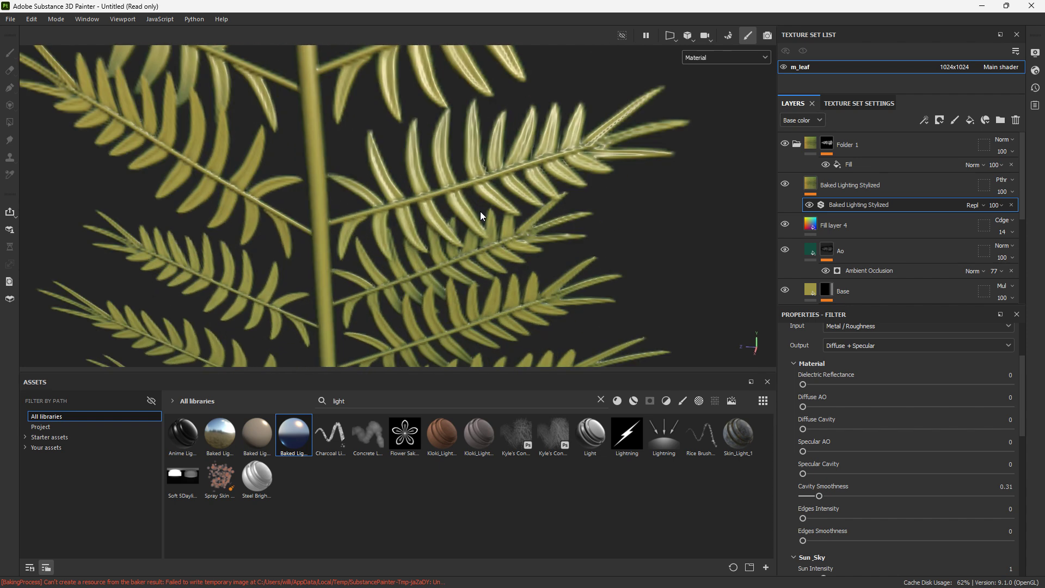
{"action": "left_click", "coordinate": [713, 57]}
{"action": "left_click", "coordinate": [713, 118]}
{"action": "left_click", "coordinate": [719, 57]}
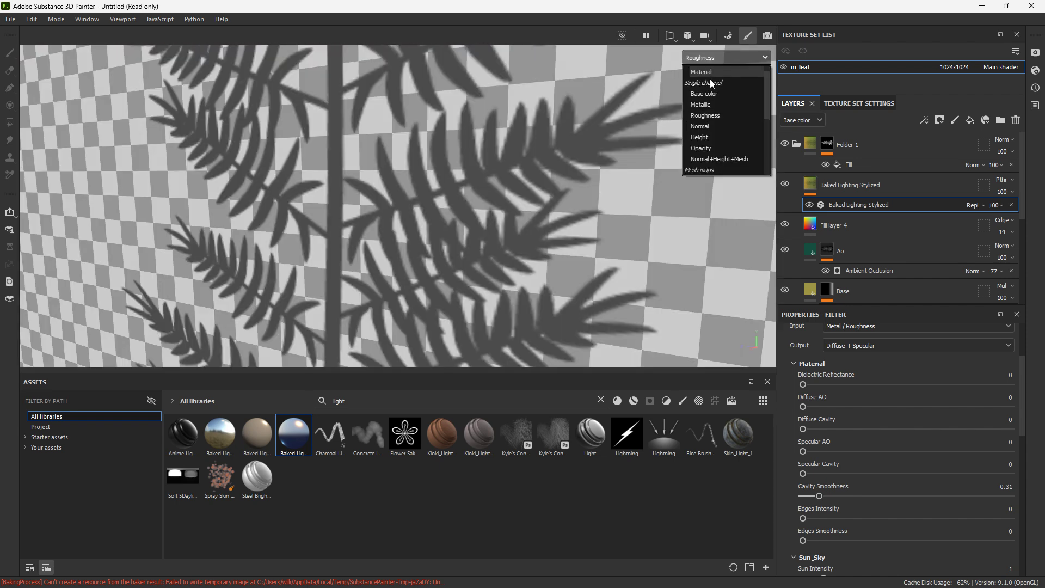
{"action": "left_click", "coordinate": [710, 67]}
Step: Set the roughness of the lowest Base layer in the folder to 0.4202 and view the whole fern
{"action": "scroll", "coordinate": [851, 226], "scroll_direction": "down", "scroll_amount": 4}
{"action": "left_click", "coordinate": [849, 241]}
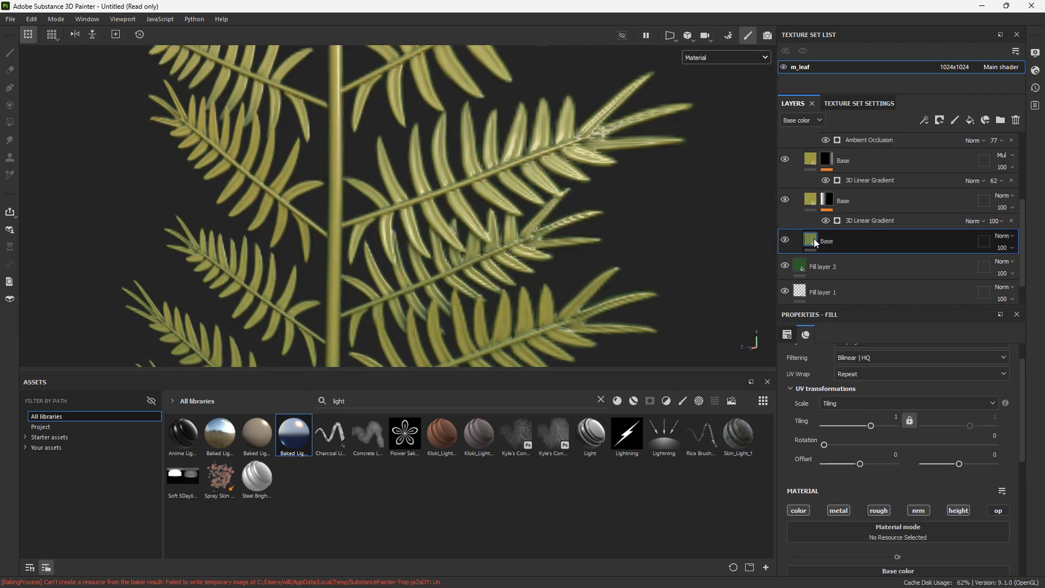
{"action": "left_click", "coordinate": [877, 510]}
{"action": "left_click", "coordinate": [889, 469]}
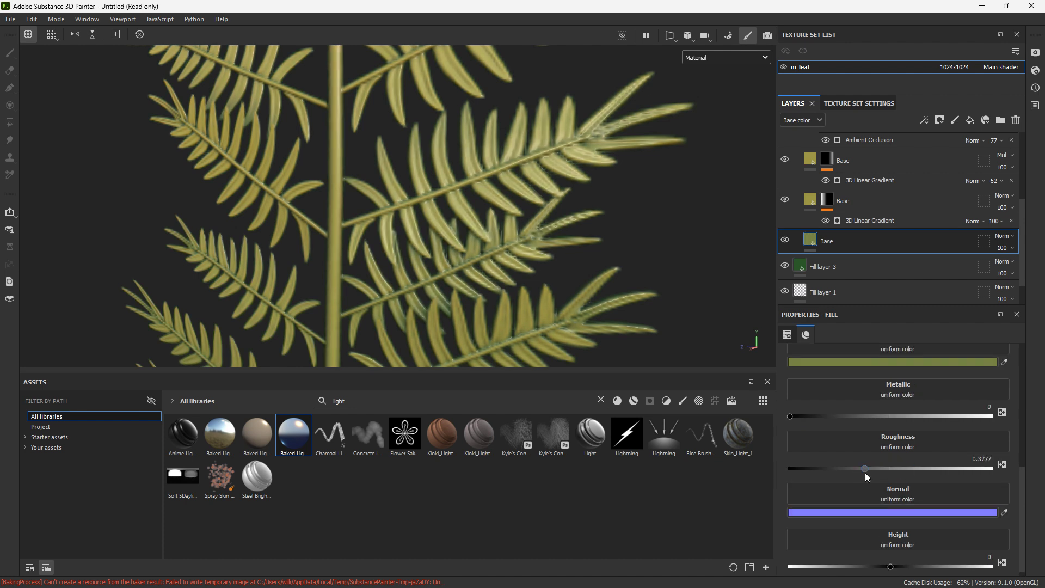
{"action": "left_click_drag", "start_coordinate": [864, 472], "coordinate": [875, 471]}
{"action": "scroll", "coordinate": [466, 215], "scroll_direction": "down", "scroll_amount": 8}
{"action": "left_click_drag", "start_coordinate": [479, 224], "coordinate": [524, 258], "text": "alt"}
{"action": "right_click_drag", "start_coordinate": [468, 234], "coordinate": [483, 231], "text": "shift"}
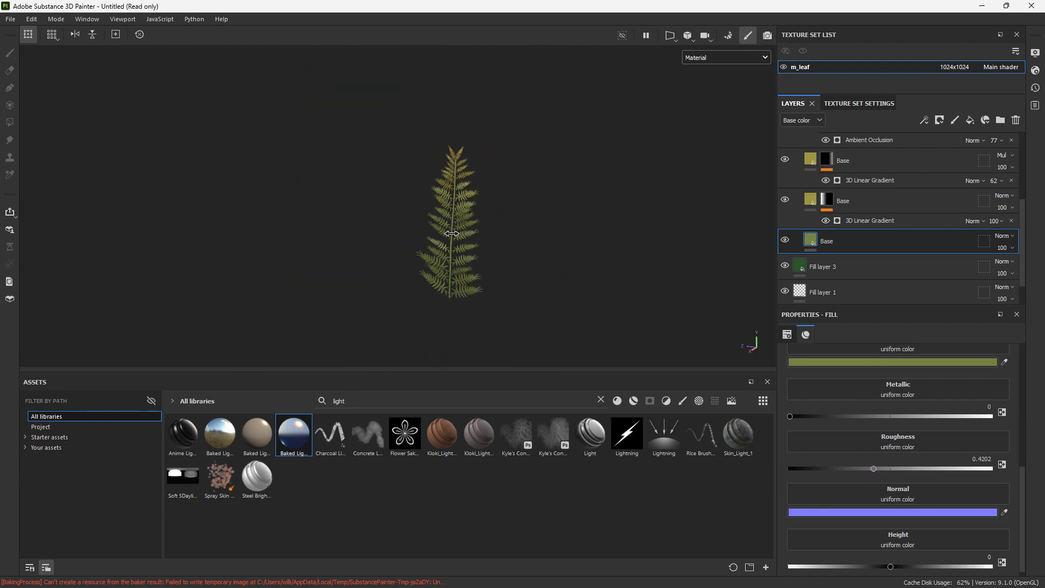
{"action": "scroll", "coordinate": [492, 238], "scroll_direction": "up", "scroll_amount": 4}
{"action": "left_click_drag", "start_coordinate": [478, 247], "coordinate": [452, 263], "text": "alt"}
{"action": "scroll", "coordinate": [443, 245], "scroll_direction": "down", "scroll_amount": 1}
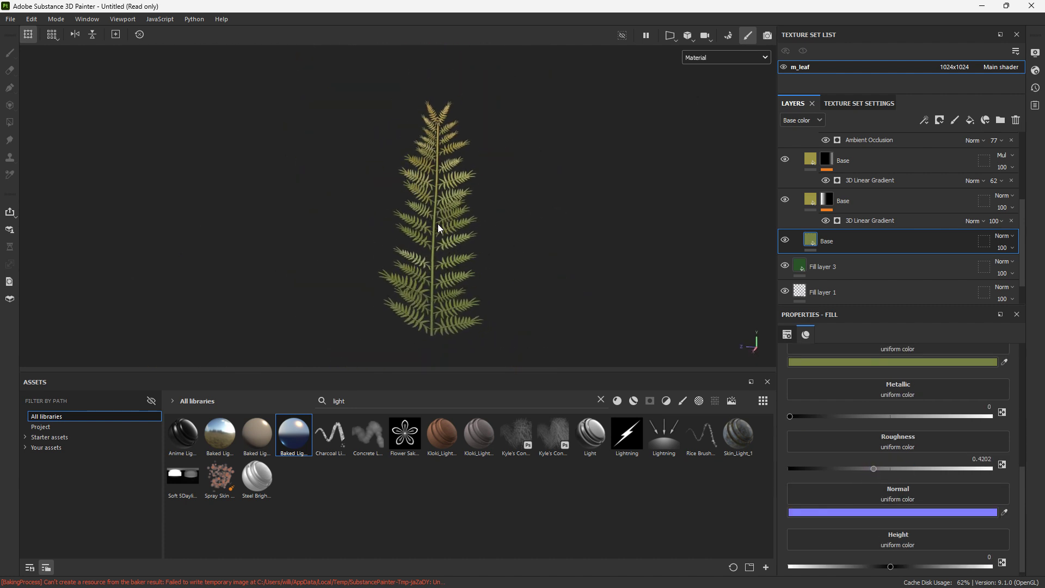
{"action": "middle_click_drag", "start_coordinate": [500, 157], "coordinate": [470, 148], "text": "alt"}
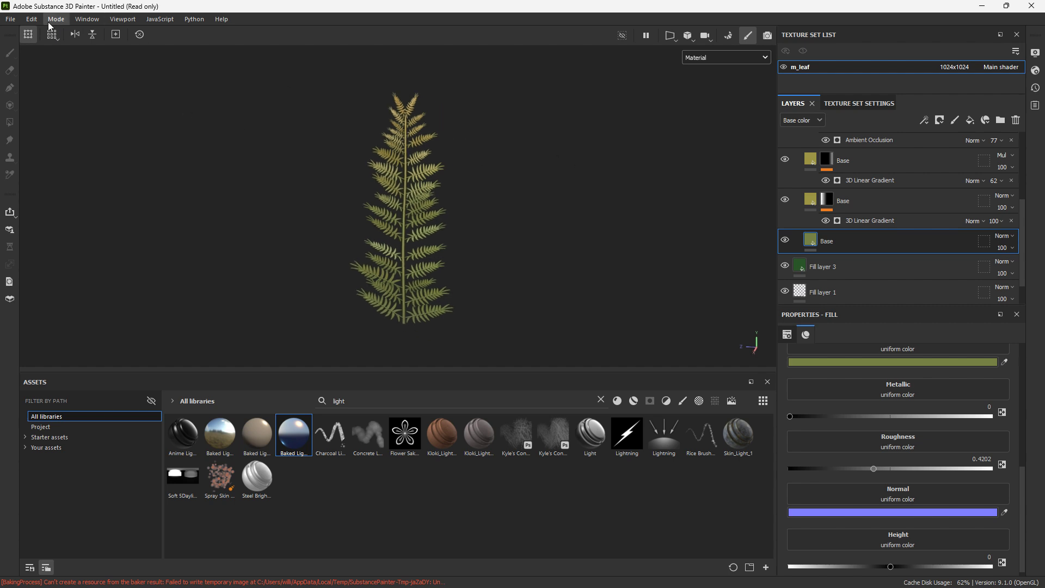
Step: Switch to Blender and hide all the leaf meshes, keeping only the plane visible
{"action": "left_click", "coordinate": [617, 170]}
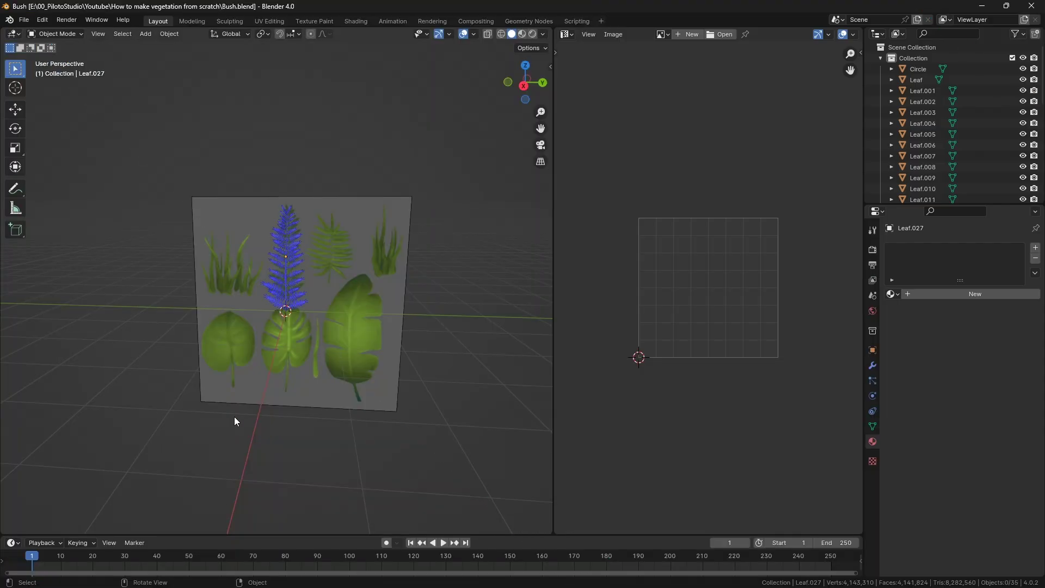
{"action": "left_click", "coordinate": [388, 232]}
{"action": "key", "text": "h"}
{"action": "scroll", "coordinate": [971, 163], "scroll_direction": "down", "scroll_amount": 10}
{"action": "left_click", "coordinate": [1022, 182]}
Step: Duplicate the plane and move the copy 3.5167 m up along Z
{"action": "left_click", "coordinate": [341, 253]}
{"action": "middle_click_drag", "start_coordinate": [345, 255], "coordinate": [344, 295], "text": "shift"}
{"action": "key", "text": "shift+d"}
{"action": "key", "text": "z"}
{"action": "left_click", "coordinate": [381, 144]}
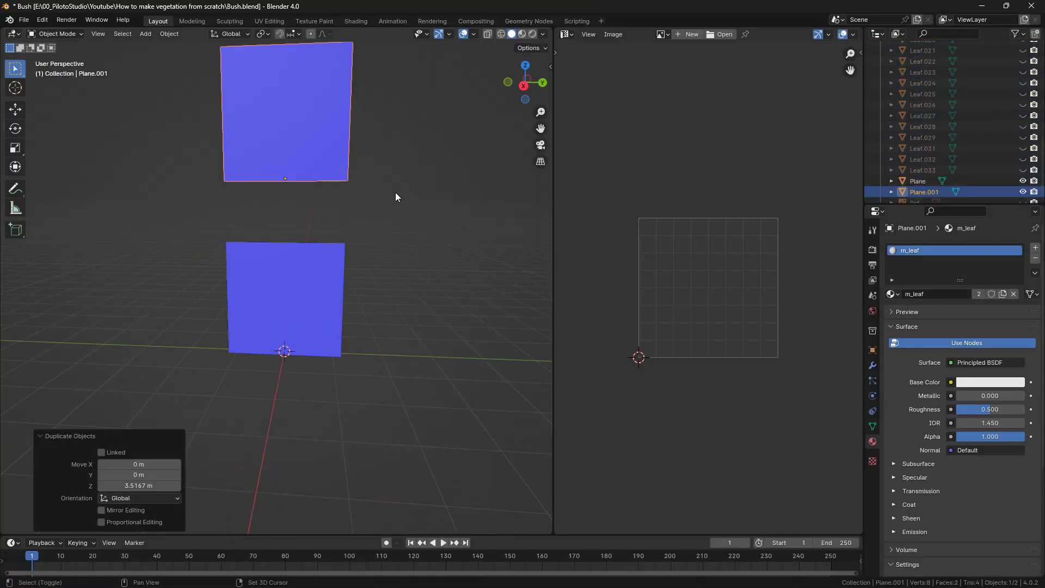
{"action": "middle_click_drag", "start_coordinate": [397, 196], "coordinate": [416, 273], "text": "shift"}
Step: Assign an image texture to the m_leaf material's base color and load TEX_leaf_BaseColor.png
{"action": "left_click", "coordinate": [951, 384]}
{"action": "left_click", "coordinate": [700, 456]}
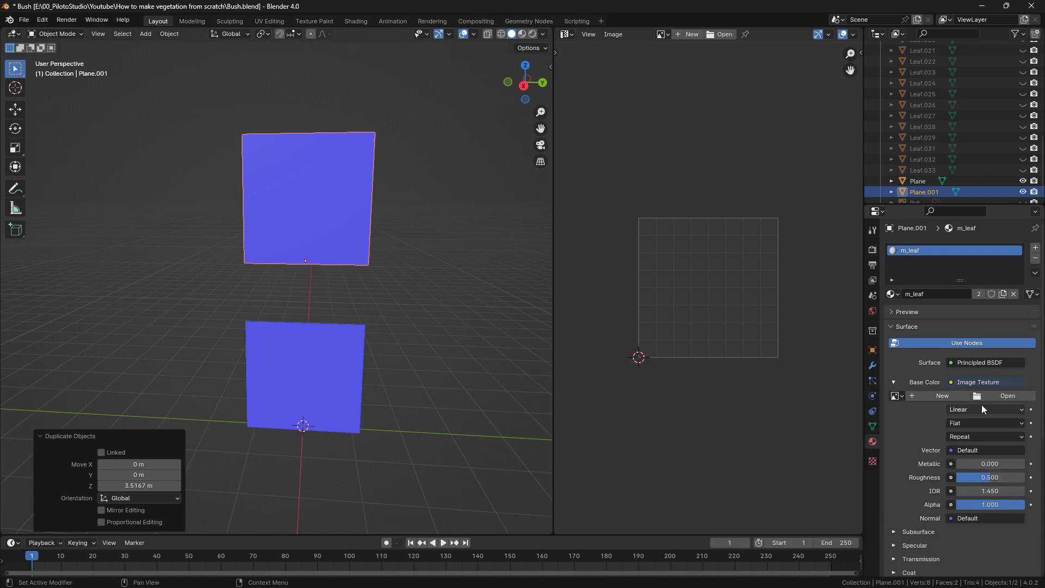
{"action": "left_click", "coordinate": [1004, 398]}
{"action": "left_click", "coordinate": [383, 138]}
{"action": "double_click", "coordinate": [383, 138]}
Step: Turn off the Face Orientation overlay and set the viewport shading color to Texture
{"action": "left_click", "coordinate": [475, 33]}
{"action": "left_click", "coordinate": [406, 243]}
{"action": "left_click", "coordinate": [474, 34]}
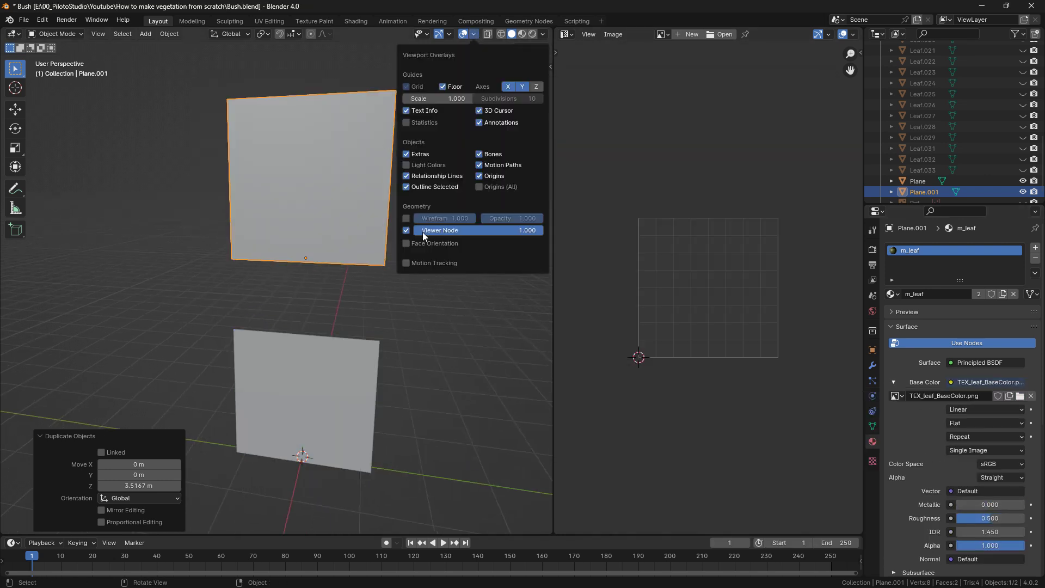
{"action": "left_click", "coordinate": [544, 33]}
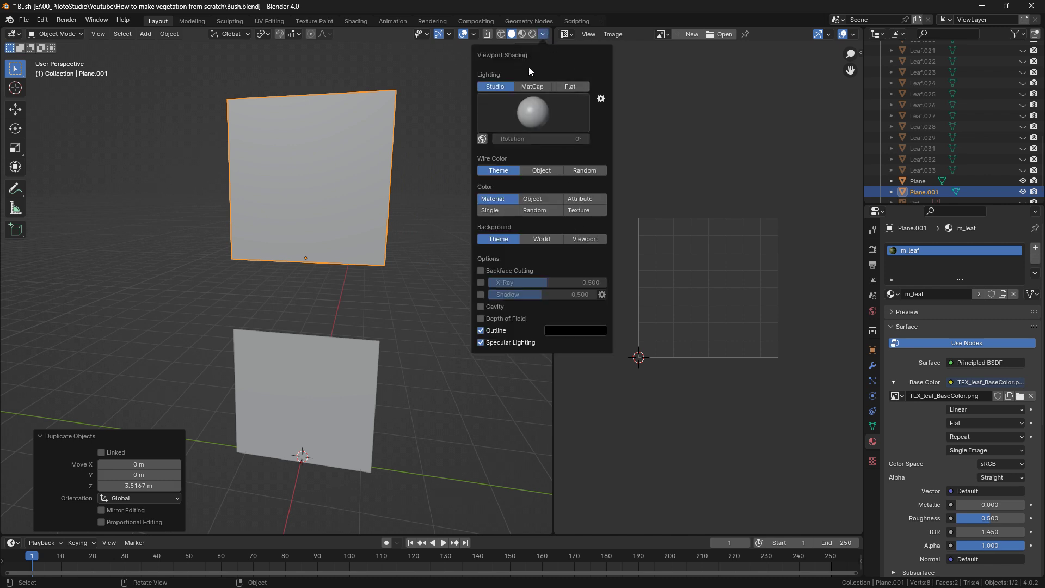
{"action": "left_click", "coordinate": [579, 211]}
Step: Hide the original lower plane, leaving only the textured copy visible
{"action": "scroll", "coordinate": [340, 221], "scroll_direction": "up", "scroll_amount": 3}
{"action": "middle_click_drag", "start_coordinate": [340, 220], "coordinate": [342, 192]}
{"action": "scroll", "coordinate": [341, 192], "scroll_direction": "down", "scroll_amount": 2}
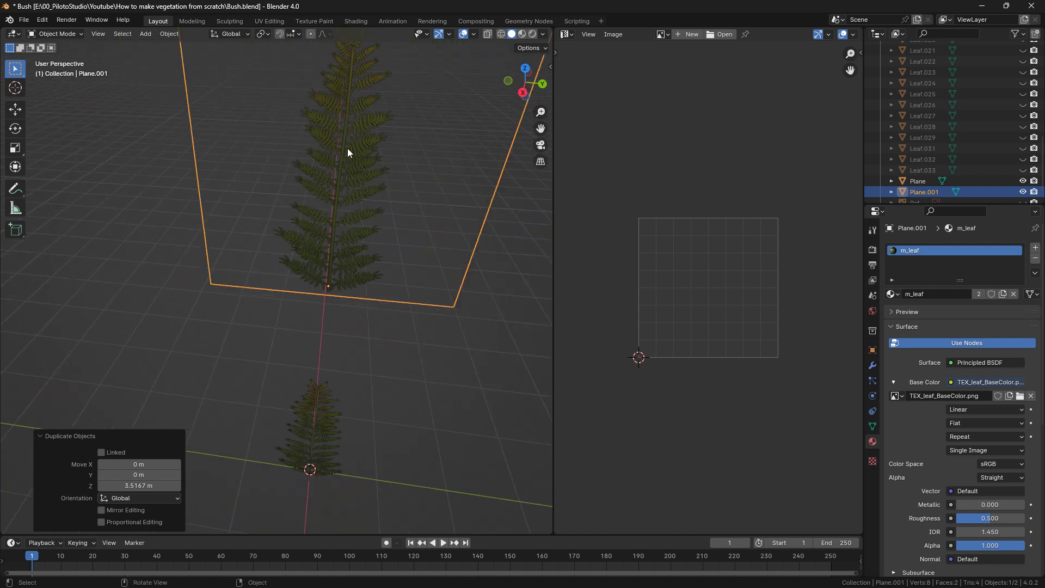
{"action": "scroll", "coordinate": [346, 158], "scroll_direction": "down", "scroll_amount": 4}
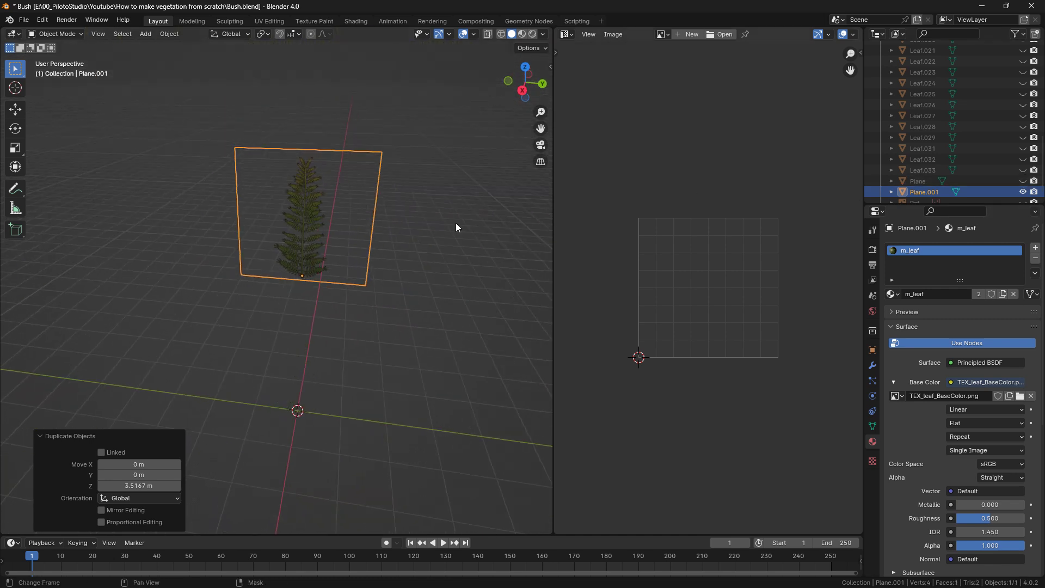
Step: Rotate the duplicated plane 90 degrees around Z, clear its location and enter Edit Mode
{"action": "key", "text": "r"}
{"action": "key", "text": "z"}
{"action": "key", "text": "1"}
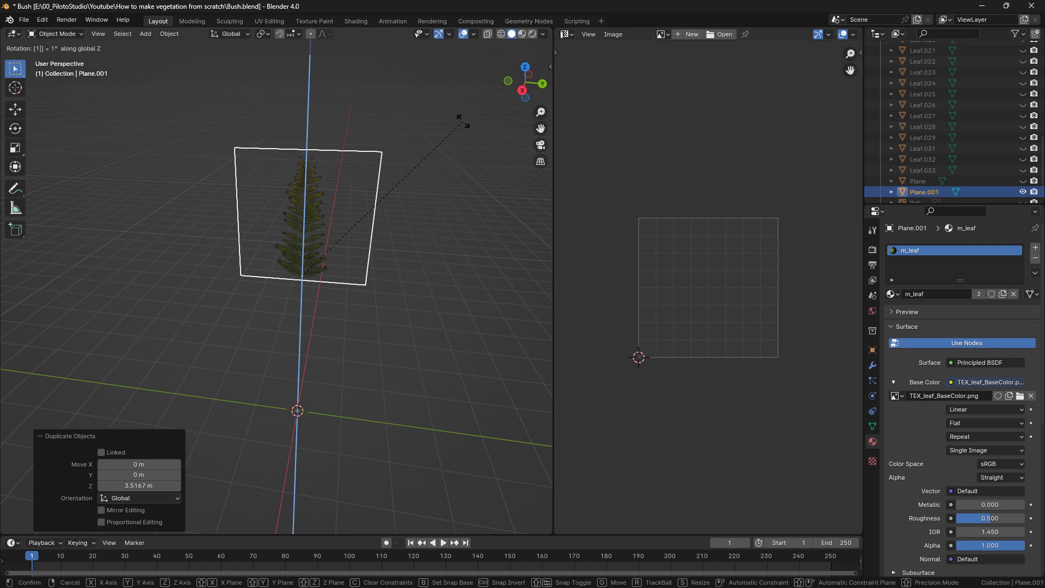
{"action": "key", "text": "BackSpace"}
{"action": "key", "text": "BackSpace"}
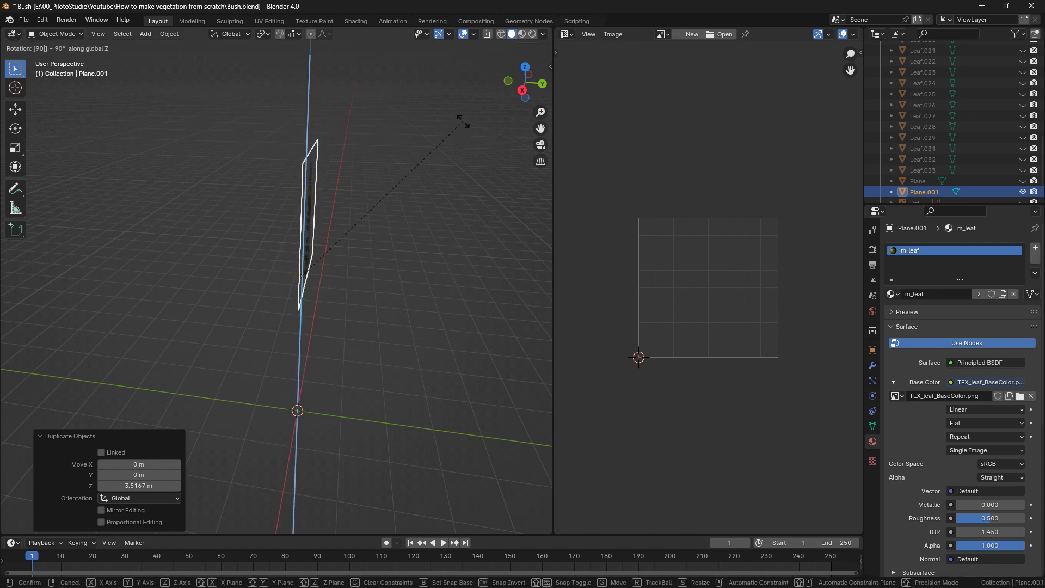
{"action": "key", "text": "Return"}
{"action": "key", "text": "KP_3"}
{"action": "key", "text": "alt+g"}
{"action": "middle_click_drag", "start_coordinate": [375, 255], "coordinate": [229, 269]}
{"action": "key", "text": "Tab"}
{"action": "scroll", "coordinate": [101, 271], "scroll_direction": "up", "scroll_amount": 2}
{"action": "left_click", "coordinate": [103, 274]}
{"action": "key", "text": "g"}
{"action": "key", "text": "g"}
{"action": "right_click", "coordinate": [222, 285]}
Step: Add five evenly spaced horizontal loop cuts across the fern plane
{"action": "left_click", "coordinate": [15, 309]}
{"action": "left_click", "coordinate": [110, 318]}
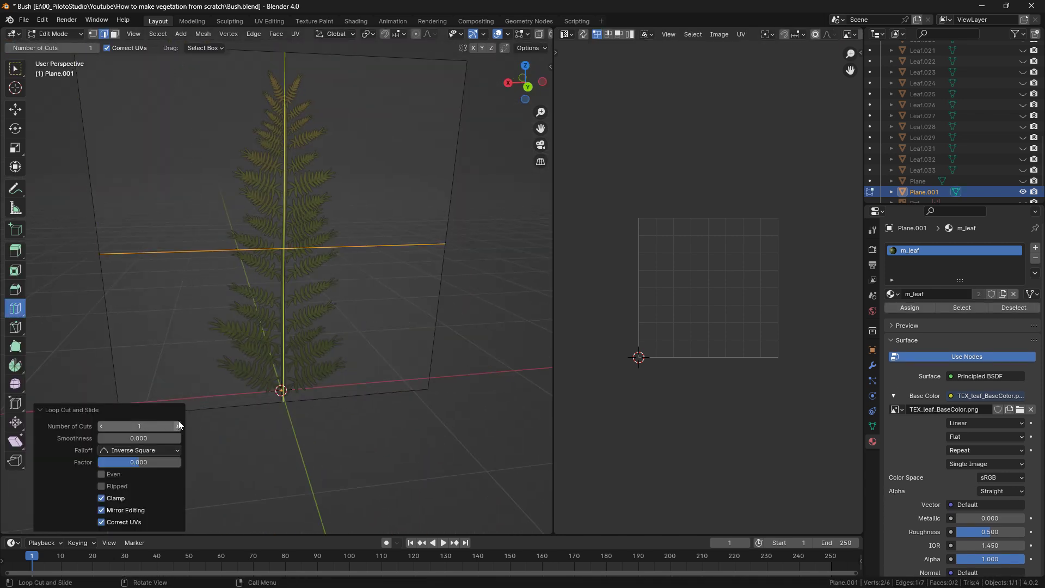
{"action": "scroll", "coordinate": [199, 249], "scroll_direction": "down", "scroll_amount": 3}
Step: Slide the plane's left side edges inward to just outside the fern's leaves
{"action": "left_click", "coordinate": [168, 289], "text": "alt"}
{"action": "key", "text": "g"}
{"action": "key", "text": "g"}
{"action": "left_click", "coordinate": [236, 327]}
{"action": "scroll", "coordinate": [245, 332], "scroll_direction": "up", "scroll_amount": 6}
{"action": "key", "text": "g"}
{"action": "key", "text": "g"}
{"action": "left_click", "coordinate": [272, 292]}
Step: Slide the plane's right side edges inward toward the fern by a factor of about 0.384
{"action": "left_click", "coordinate": [455, 260], "text": "alt"}
{"action": "key", "text": "g"}
{"action": "key", "text": "g"}
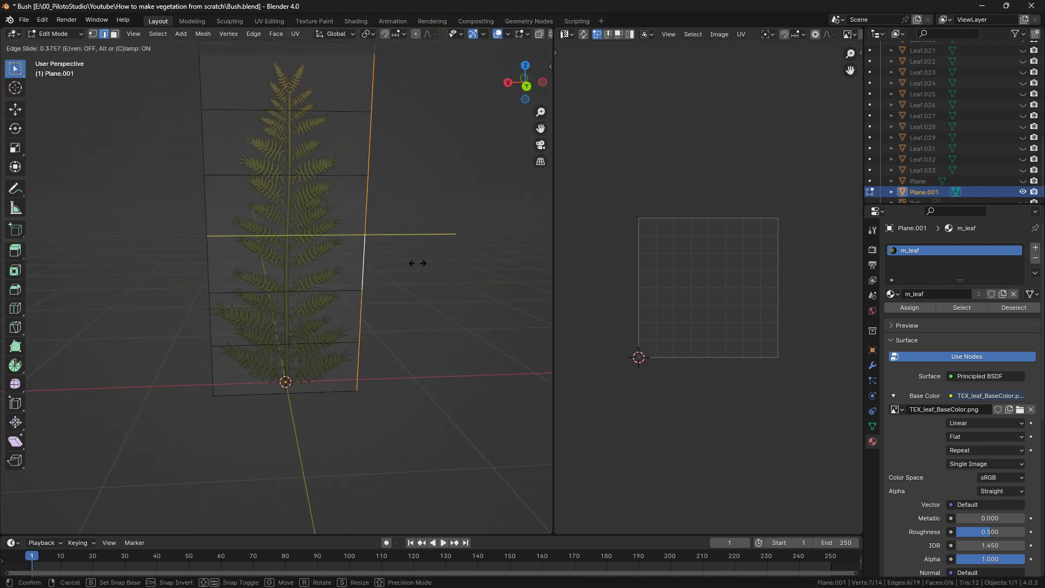
{"action": "left_click", "coordinate": [418, 264]}
Step: View the plane from the back and select its upper left corner vertex in vertex mode
{"action": "left_click", "coordinate": [527, 86]}
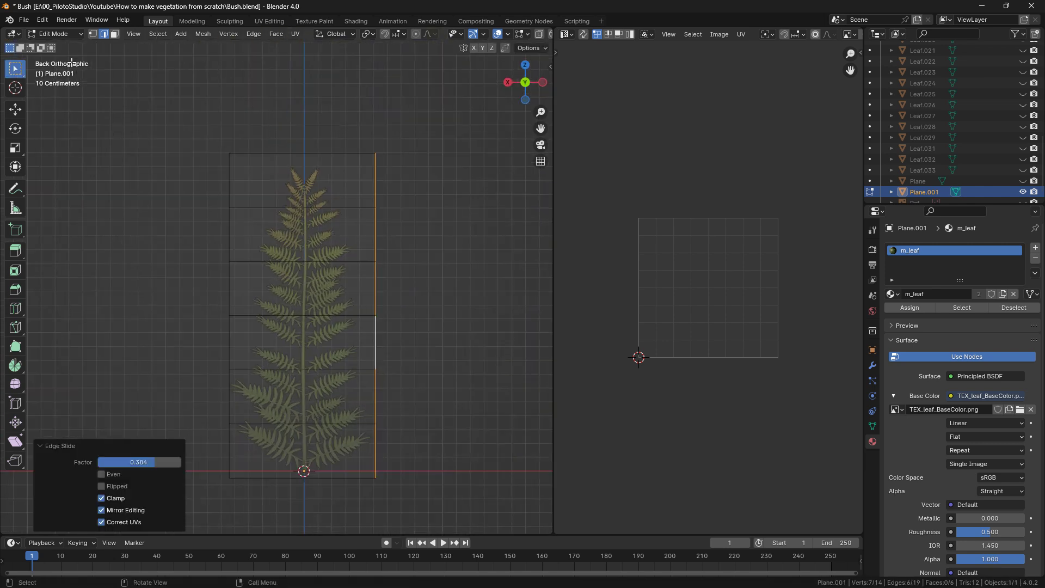
{"action": "key", "text": "1"}
{"action": "scroll", "coordinate": [120, 94], "scroll_direction": "up", "scroll_amount": 4}
{"action": "middle_click_drag", "start_coordinate": [187, 79], "coordinate": [185, 134], "text": "shift"}
{"action": "left_click", "coordinate": [190, 125]}
{"action": "key", "text": "g"}
{"action": "key", "text": "g"}
{"action": "left_click", "coordinate": [374, 164]}
{"action": "key", "text": "ctrl+z"}
Step: Slide both upper corner vertices inward along the upper edge until they nearly meet above the fern's tip
{"action": "key", "text": "g"}
{"action": "key", "text": "g"}
{"action": "left_click", "coordinate": [344, 154]}
{"action": "left_click", "coordinate": [461, 137]}
{"action": "key", "text": "g"}
{"action": "key", "text": "g"}
{"action": "left_click", "coordinate": [351, 139]}
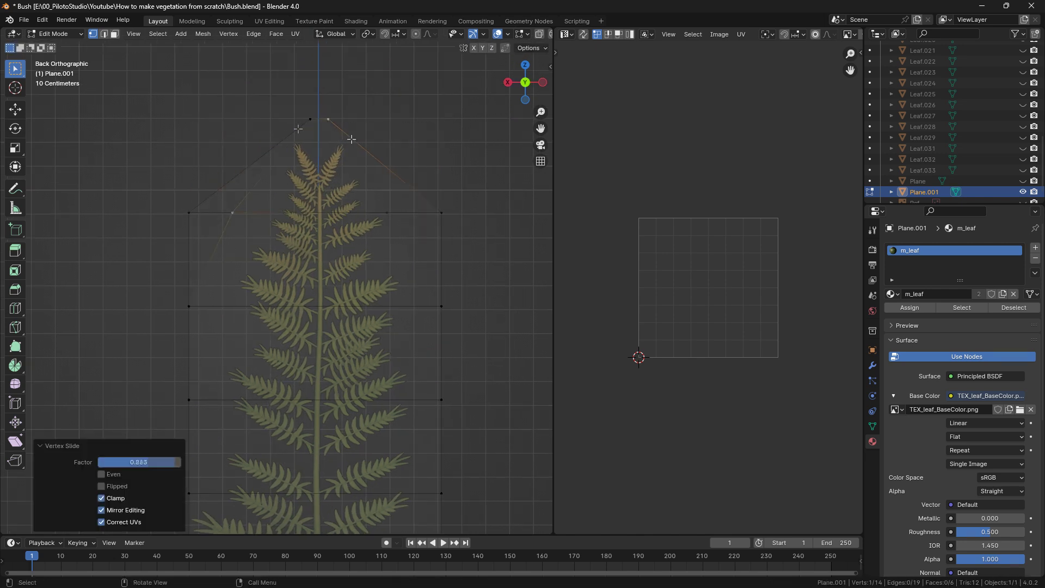
Step: Move the left outline vertex below the tip inward about 0.193 m and add a horizontal loop cut at the fern's tip
{"action": "left_click", "coordinate": [191, 211]}
{"action": "key", "text": "g"}
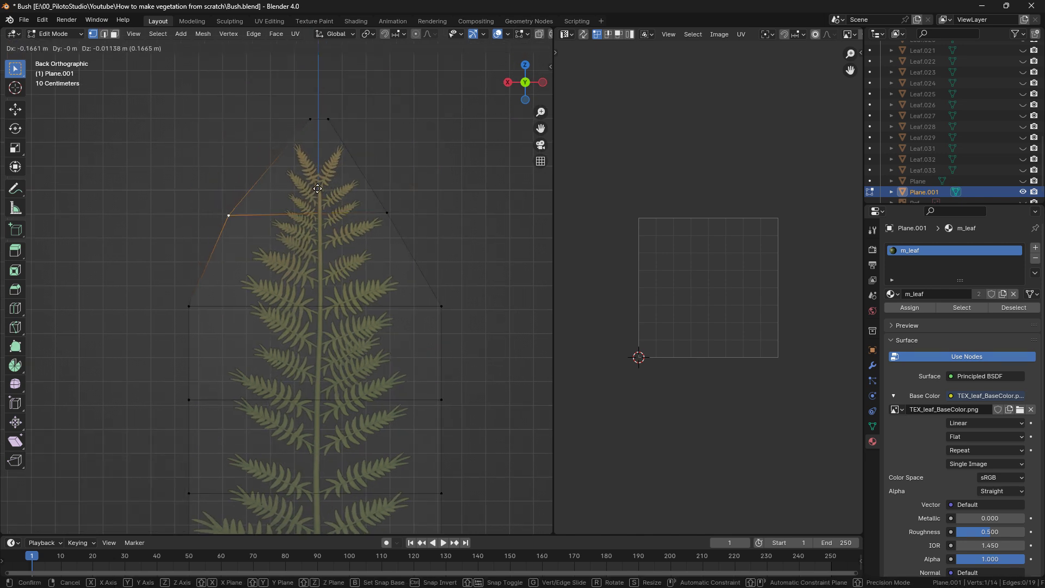
{"action": "left_click", "coordinate": [323, 189]}
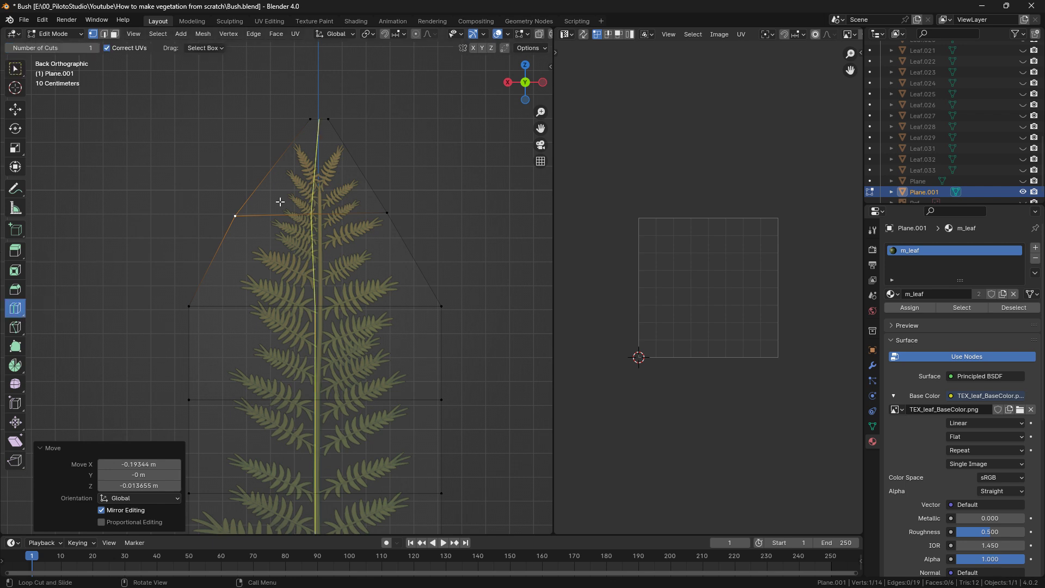
{"action": "left_click_drag", "start_coordinate": [280, 173], "coordinate": [279, 142]}
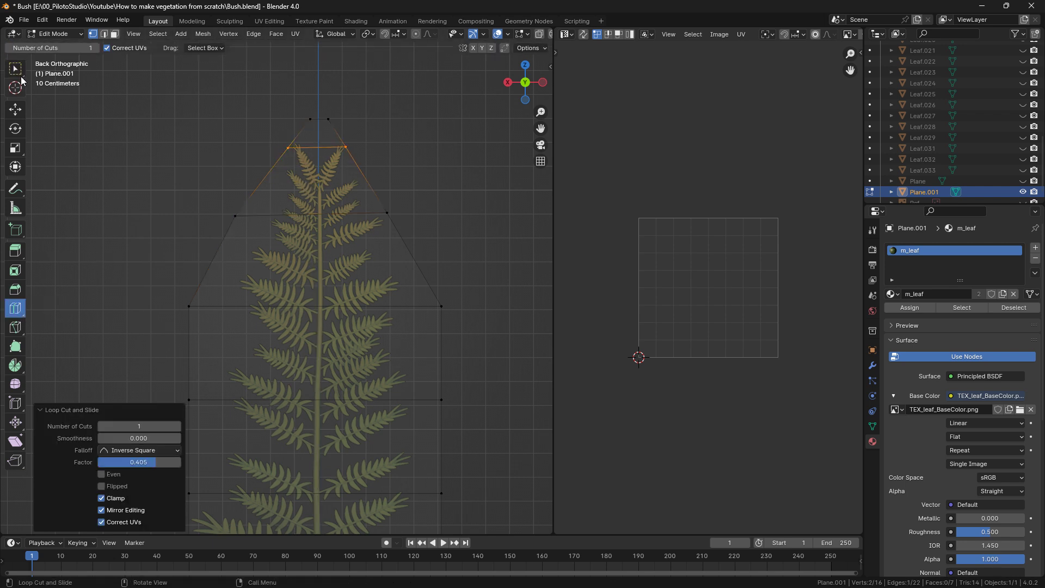
Step: Slide the left outline vertices and lower left corner of the card in toward the edges of the fern's leaves
{"action": "left_click", "coordinate": [235, 216]}
{"action": "key", "text": "shift+v"}
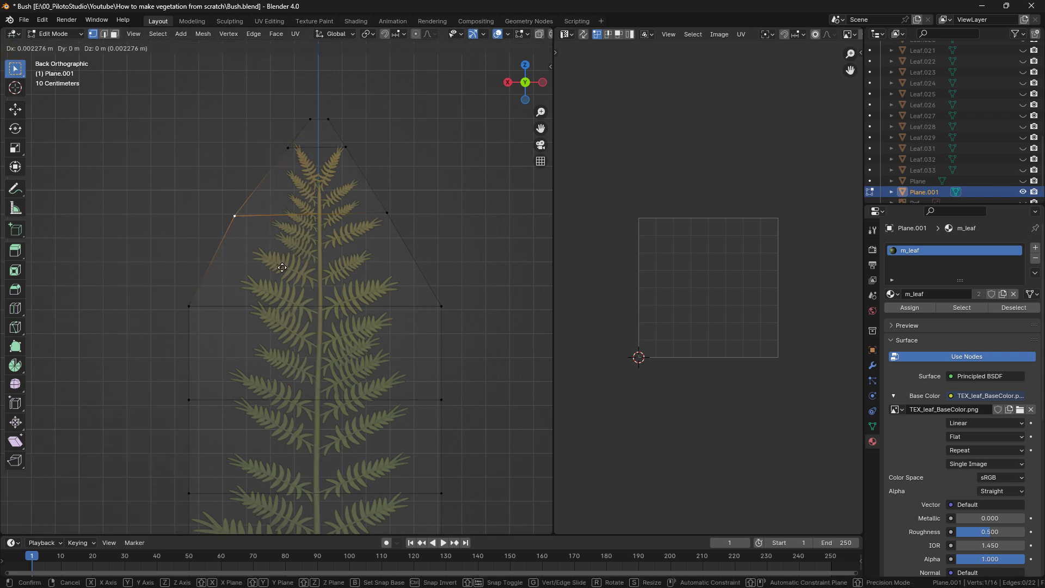
{"action": "left_click", "coordinate": [242, 306]}
{"action": "left_click", "coordinate": [231, 231]}
{"action": "key", "text": "g"}
{"action": "key", "text": "g"}
{"action": "left_click", "coordinate": [275, 234]}
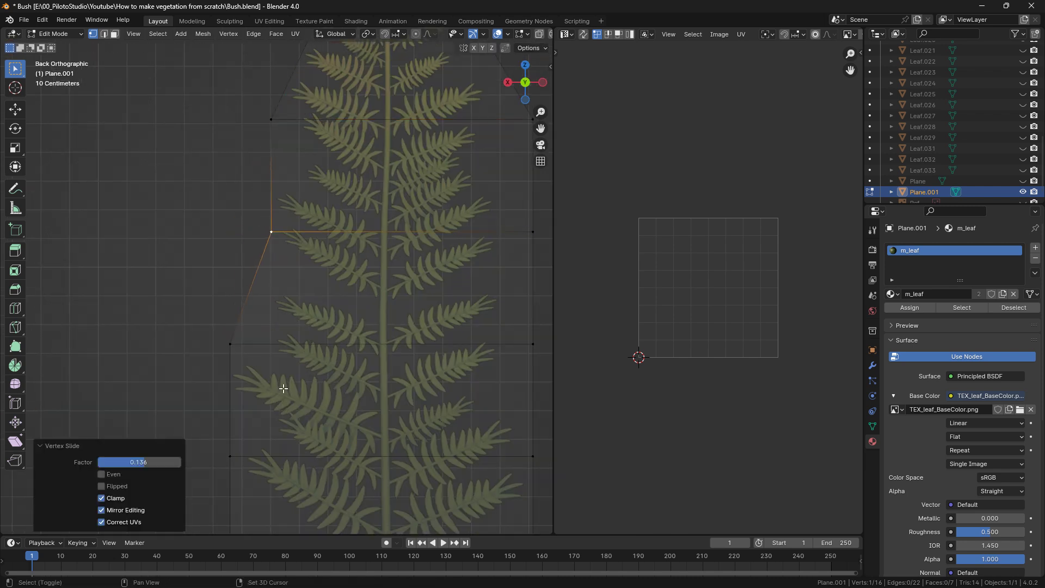
{"action": "key", "text": "g"}
{"action": "key", "text": "g"}
{"action": "left_click", "coordinate": [307, 376]}
Step: Slide the lower right corner and right outline vertices inward to follow the fern's leaves
{"action": "left_click", "coordinate": [468, 374]}
{"action": "key", "text": "g"}
{"action": "key", "text": "g"}
{"action": "left_click", "coordinate": [473, 319]}
{"action": "left_click", "coordinate": [455, 373]}
{"action": "key", "text": "g"}
{"action": "key", "text": "g"}
{"action": "middle_click_drag", "start_coordinate": [439, 285], "coordinate": [430, 322], "text": "shift"}
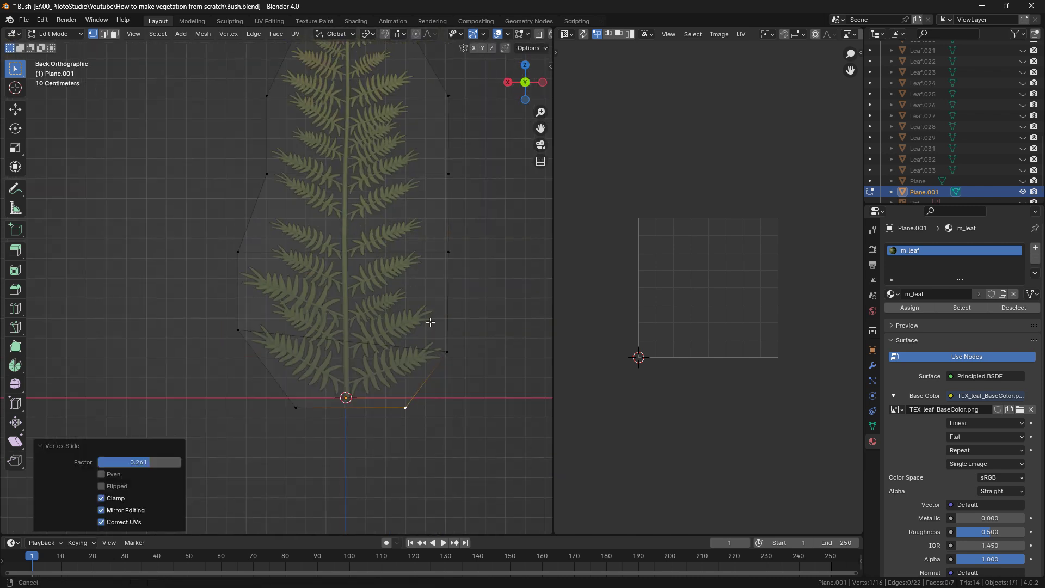
{"action": "left_click", "coordinate": [437, 274]}
{"action": "key", "text": "g"}
{"action": "key", "text": "g"}
{"action": "left_click", "coordinate": [431, 177]}
Step: Bend the card by rotating its tip edge 68.3° about X around the 3D cursor with smooth proportional editing, size about 3.14
{"action": "scroll", "coordinate": [320, 287], "scroll_direction": "down", "scroll_amount": 4}
{"action": "key", "text": "2"}
{"action": "scroll", "coordinate": [320, 286], "scroll_direction": "down", "scroll_amount": 2}
{"action": "middle_click_drag", "start_coordinate": [320, 287], "coordinate": [278, 219]}
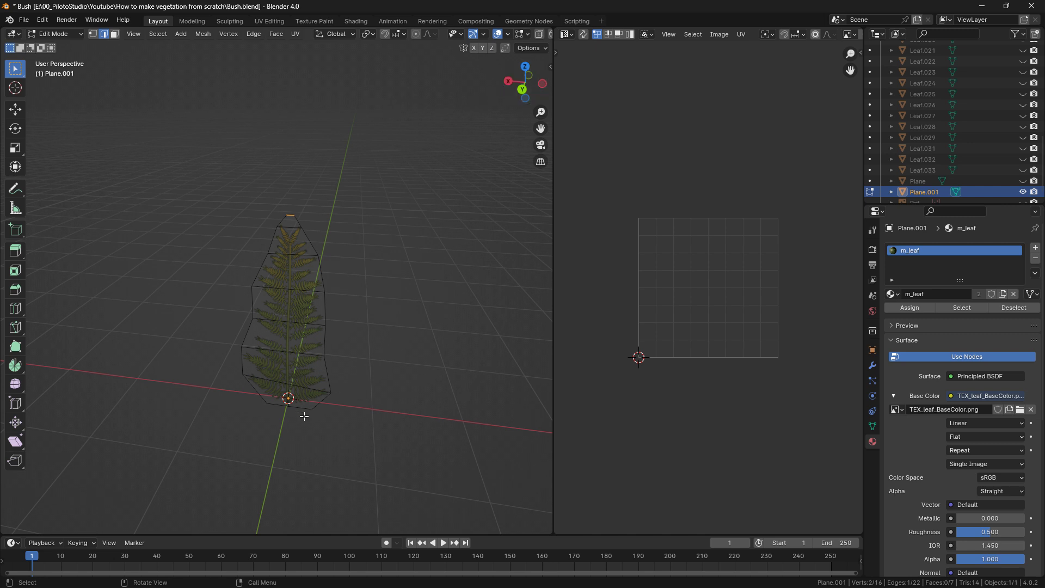
{"action": "left_click", "coordinate": [368, 35]}
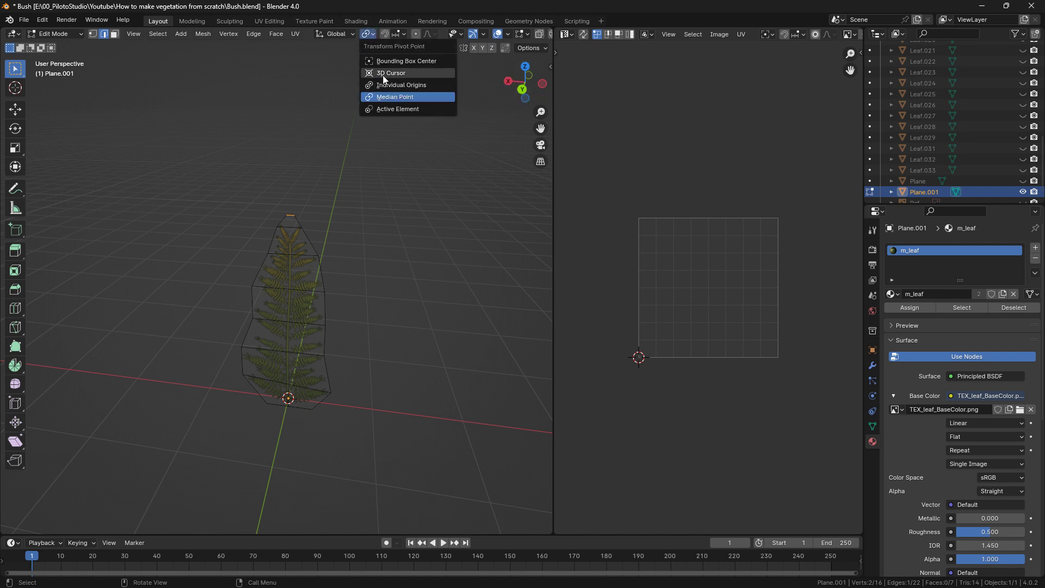
{"action": "left_click", "coordinate": [391, 73]}
{"action": "middle_click_drag", "start_coordinate": [299, 271], "coordinate": [349, 217]}
{"action": "key", "text": "o"}
{"action": "key", "text": "r"}
{"action": "key", "text": "x"}
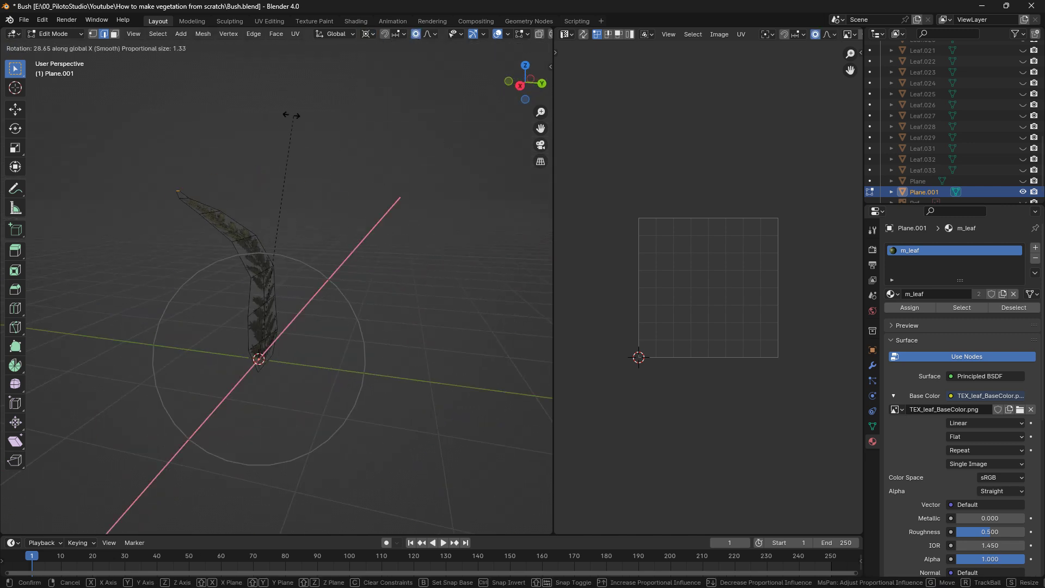
{"action": "scroll", "coordinate": [161, 80], "scroll_direction": "down", "scroll_amount": 9}
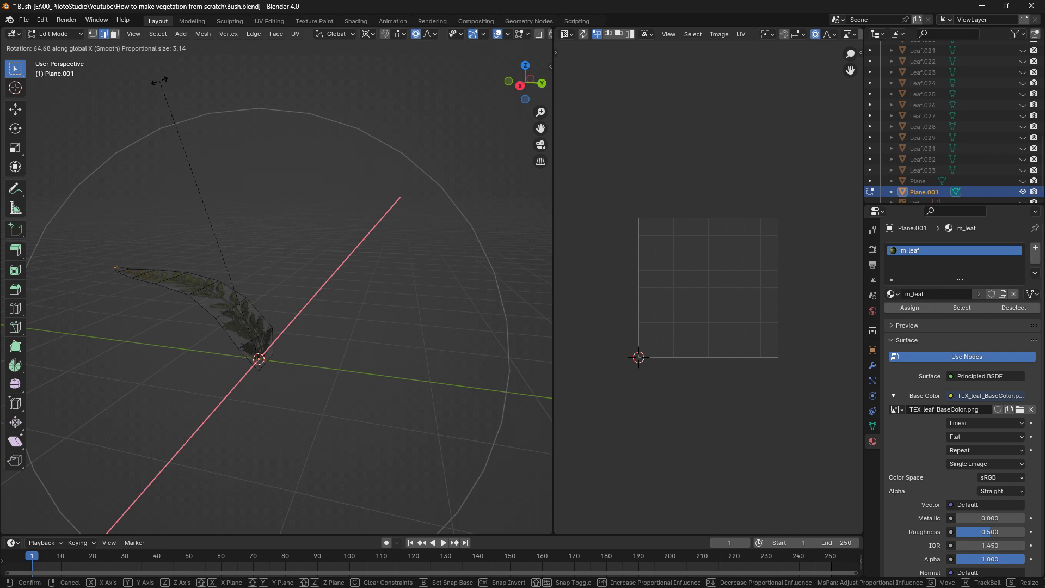
{"action": "left_click", "coordinate": [146, 87]}
Step: Add a lengthwise loop cut down the middle of the card and slide its lower vertices onto the fern's stem
{"action": "middle_click_drag", "start_coordinate": [205, 159], "coordinate": [265, 257]}
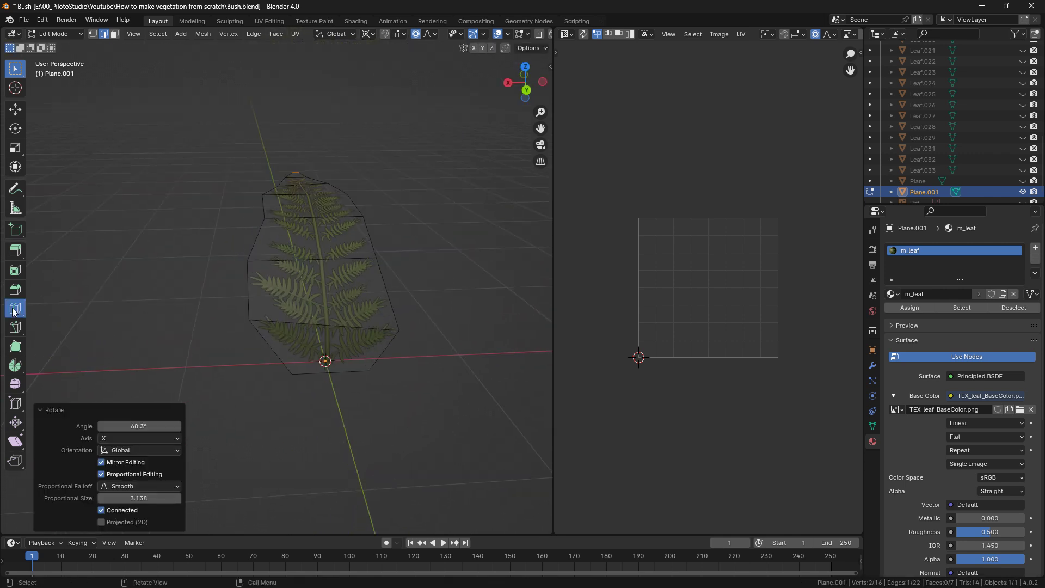
{"action": "left_click", "coordinate": [340, 323]}
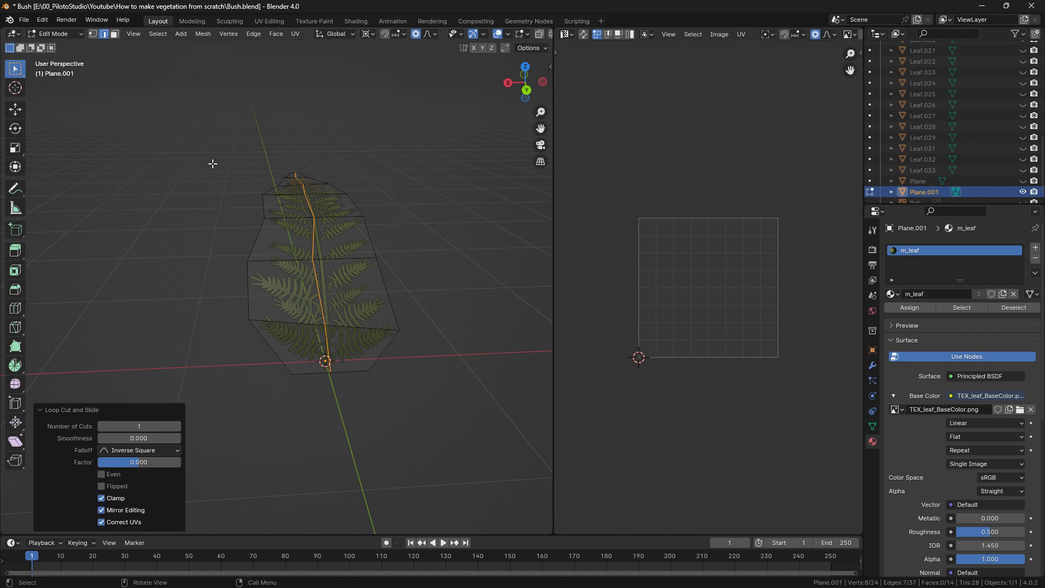
{"action": "scroll", "coordinate": [284, 229], "scroll_direction": "up", "scroll_amount": 3}
{"action": "middle_click_drag", "start_coordinate": [273, 224], "coordinate": [225, 239]}
{"action": "left_click", "coordinate": [94, 34]}
{"action": "scroll", "coordinate": [326, 306], "scroll_direction": "up", "scroll_amount": 2}
{"action": "left_click", "coordinate": [310, 265]}
{"action": "key", "text": "g"}
{"action": "key", "text": "g"}
{"action": "left_click", "coordinate": [325, 267]}
{"action": "left_click", "coordinate": [327, 396]}
{"action": "key", "text": "g"}
{"action": "key", "text": "g"}
{"action": "left_click", "coordinate": [333, 395]}
Step: Slide the upper middle vertices sideways onto the stem, up to the card's tip
{"action": "middle_click_drag", "start_coordinate": [298, 309], "coordinate": [288, 447]}
{"action": "middle_click_drag", "start_coordinate": [294, 250], "coordinate": [291, 446], "text": "shift"}
{"action": "left_click", "coordinate": [289, 272]}
{"action": "key", "text": "g"}
{"action": "key", "text": "g"}
{"action": "left_click", "coordinate": [298, 272]}
{"action": "left_click", "coordinate": [316, 150]}
{"action": "key", "text": "g"}
{"action": "key", "text": "g"}
{"action": "left_click", "coordinate": [319, 164]}
{"action": "left_click", "coordinate": [296, 66]}
{"action": "key", "text": "g"}
{"action": "key", "text": "g"}
{"action": "left_click", "coordinate": [321, 88]}
{"action": "middle_click_drag", "start_coordinate": [302, 103], "coordinate": [301, 151], "text": "shift"}
{"action": "key", "text": "g"}
{"action": "key", "text": "g"}
{"action": "left_click", "coordinate": [292, 76]}
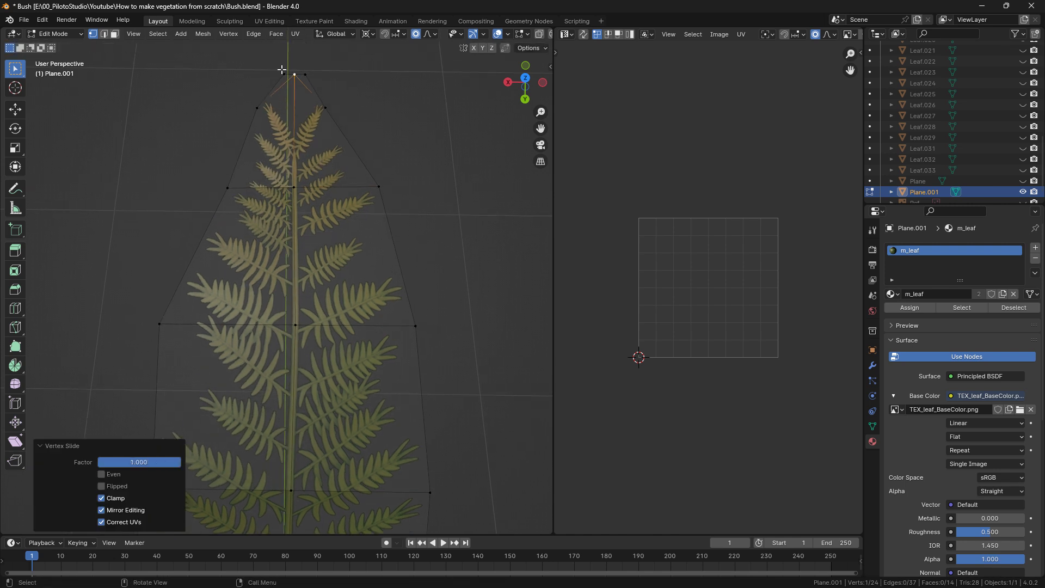
Step: Delete the two outer vertices at the very tip of the card
{"action": "left_click", "coordinate": [284, 74]}
{"action": "left_click", "coordinate": [305, 75], "text": "shift"}
{"action": "key", "text": "x"}
{"action": "left_click", "coordinate": [307, 76]}
{"action": "scroll", "coordinate": [463, 220], "scroll_direction": "down", "scroll_amount": 4}
Step: Select the central lengthwise edge loop along the stem in edge mode and view the card from the side
{"action": "middle_click_drag", "start_coordinate": [348, 228], "coordinate": [357, 166]}
{"action": "key", "text": "2"}
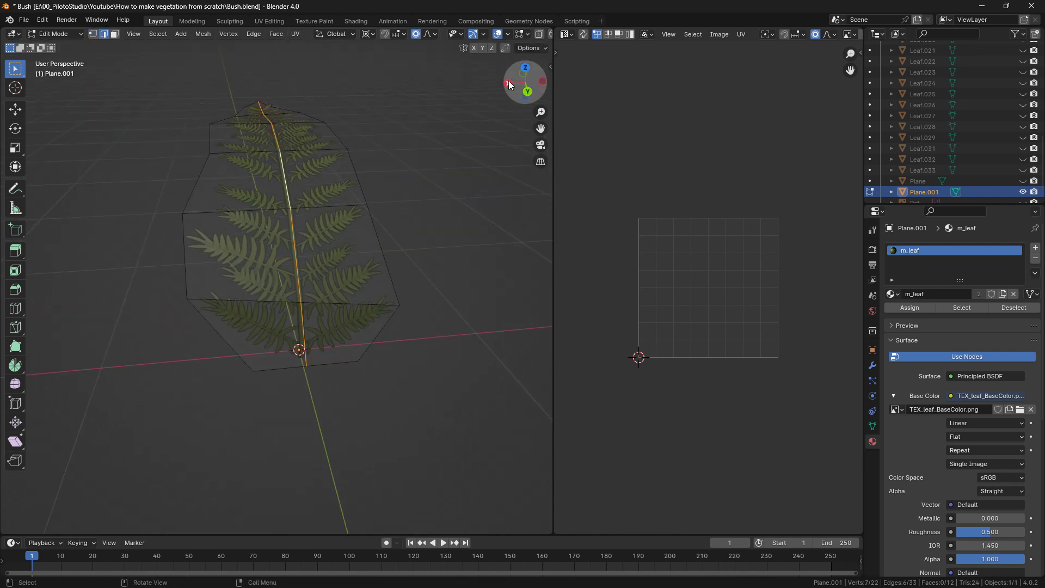
{"action": "left_click", "coordinate": [515, 85]}
{"action": "key", "text": "g"}
{"action": "left_click", "coordinate": [398, 108]}
{"action": "key", "text": "ctrl+z"}
{"action": "key", "text": "g"}
{"action": "right_click", "coordinate": [402, 106]}
Step: Turn off proportional editing and offset the central edge loop along its normals with Shrink/Fatten to crease the leaf
{"action": "key", "text": "o"}
{"action": "key", "text": "g"}
{"action": "left_click", "coordinate": [408, 87]}
{"action": "middle_click_drag", "start_coordinate": [332, 202], "coordinate": [385, 201]}
{"action": "key", "text": "ctrl+z"}
{"action": "key", "text": "alt+s"}
{"action": "left_click", "coordinate": [411, 216]}
Step: Delete the leftover loose vertex at the leaf's tip
{"action": "left_click", "coordinate": [64, 207]}
{"action": "key", "text": "x"}
{"action": "left_click", "coordinate": [380, 212]}
{"action": "scroll", "coordinate": [345, 236], "scroll_direction": "down", "scroll_amount": 4}
Step: Shade the leaf card smooth in object mode and save the file
{"action": "middle_click_drag", "start_coordinate": [345, 236], "coordinate": [259, 256]}
{"action": "scroll", "coordinate": [258, 256], "scroll_direction": "up", "scroll_amount": 2}
{"action": "key", "text": "Tab"}
{"action": "left_click", "coordinate": [169, 34]}
{"action": "left_click", "coordinate": [196, 273]}
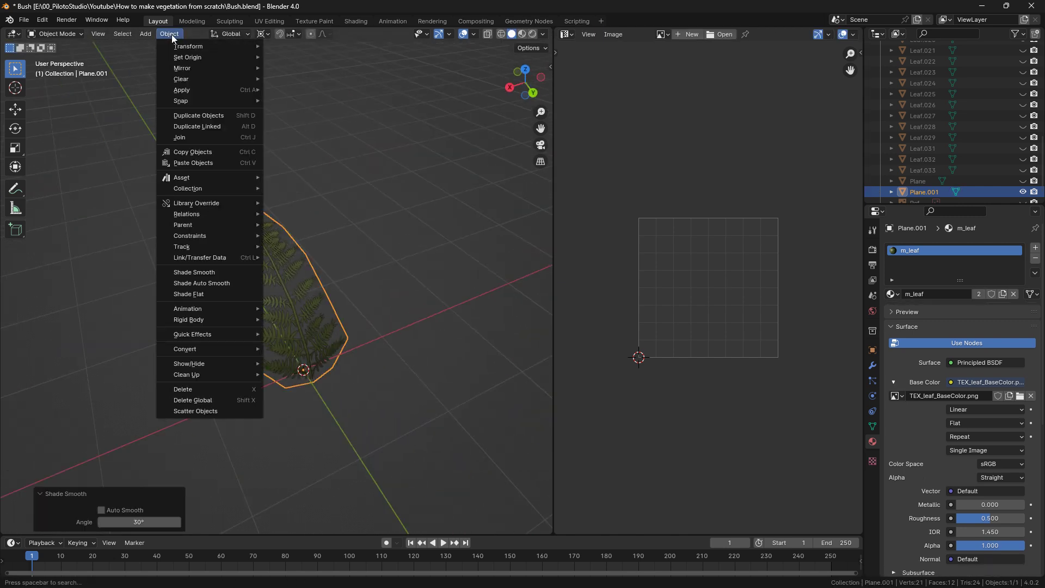
{"action": "middle_click_drag", "start_coordinate": [101, 246], "coordinate": [334, 304]}
{"action": "key", "text": "ctrl+s"}
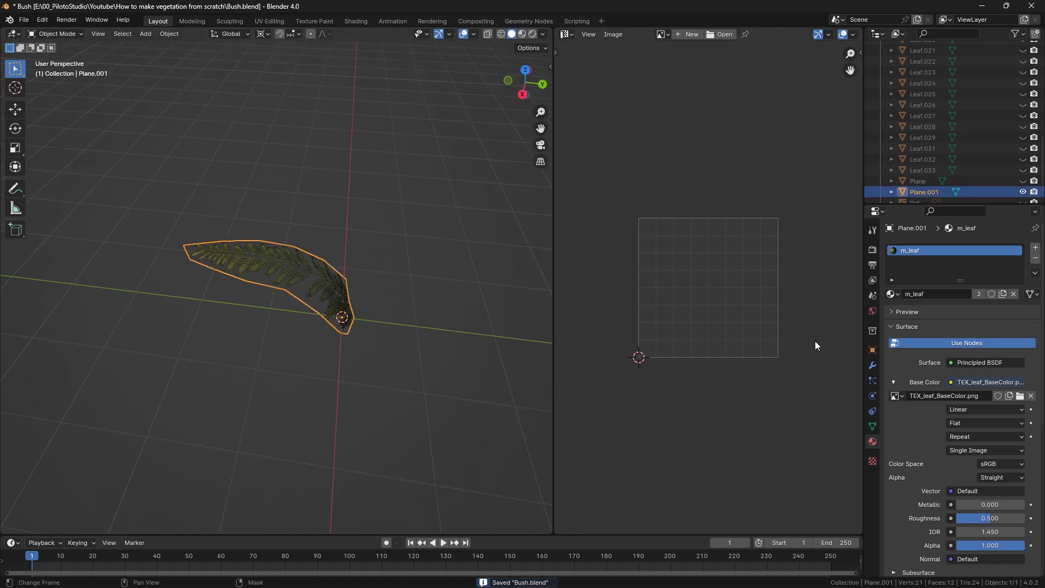
Step: Add an Array modifier to the leaf card
{"action": "left_click", "coordinate": [872, 366]}
{"action": "left_click", "coordinate": [953, 250]}
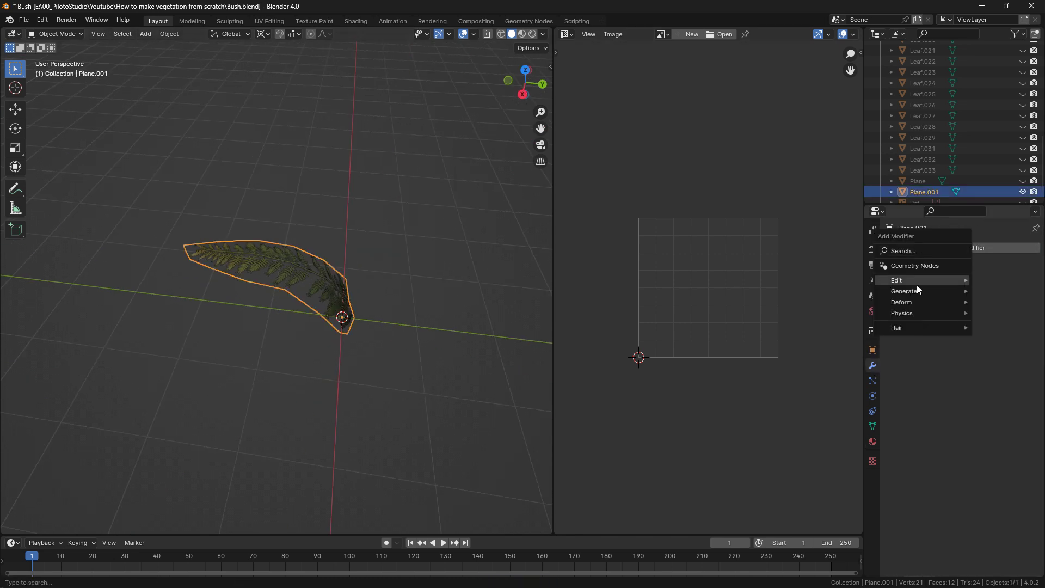
{"action": "mouse_move", "coordinate": [907, 292]}
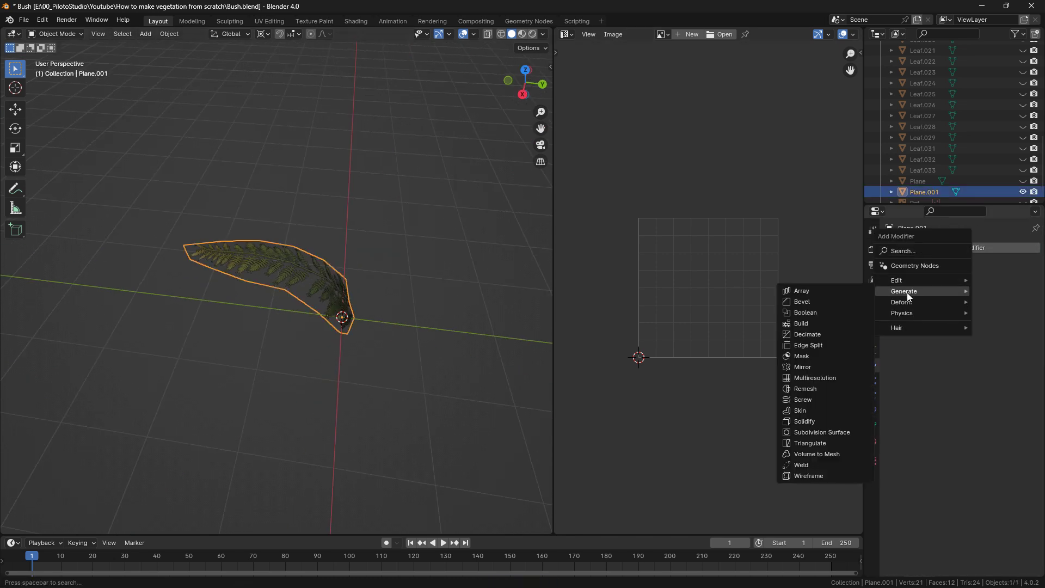
{"action": "left_click", "coordinate": [825, 293]}
{"action": "middle_click_drag", "start_coordinate": [288, 298], "coordinate": [392, 289]}
Step: Add a plain axes empty at the world origin
{"action": "key", "text": "shift+a"}
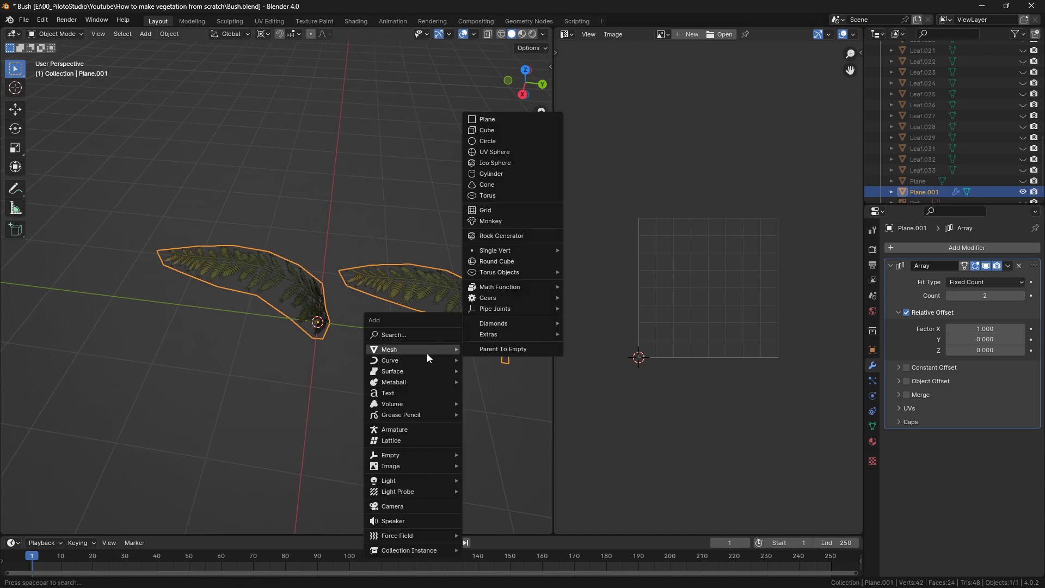
{"action": "mouse_move", "coordinate": [391, 459]}
{"action": "left_click", "coordinate": [497, 453]}
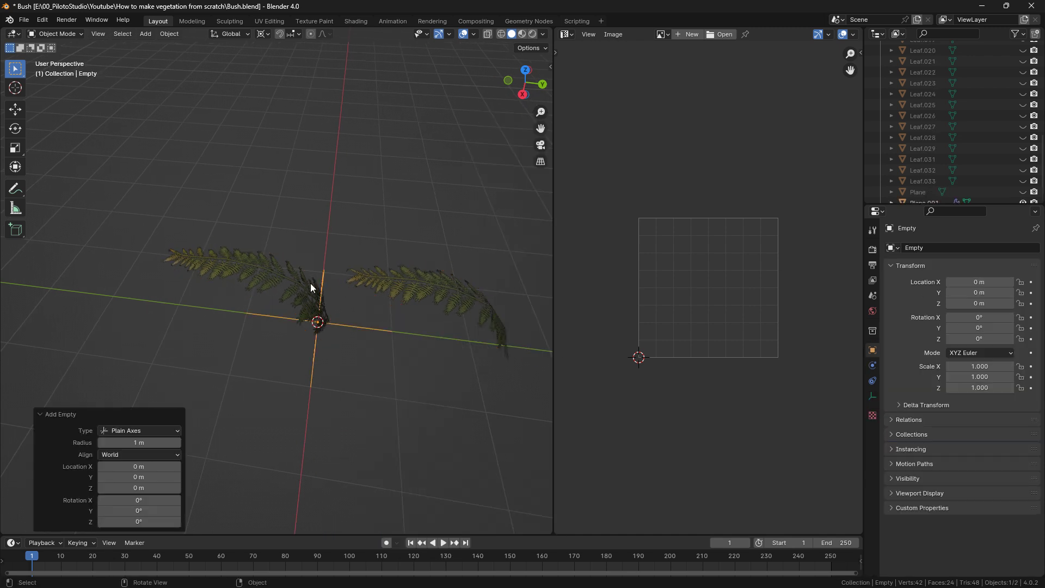
{"action": "middle_click_drag", "start_coordinate": [311, 283], "coordinate": [295, 286], "text": "shift"}
Step: Switch the leaf's array from relative offset to object offset, using the empty as the offset object
{"action": "left_click", "coordinate": [323, 276]}
{"action": "left_click", "coordinate": [904, 382]}
{"action": "left_click", "coordinate": [906, 312]}
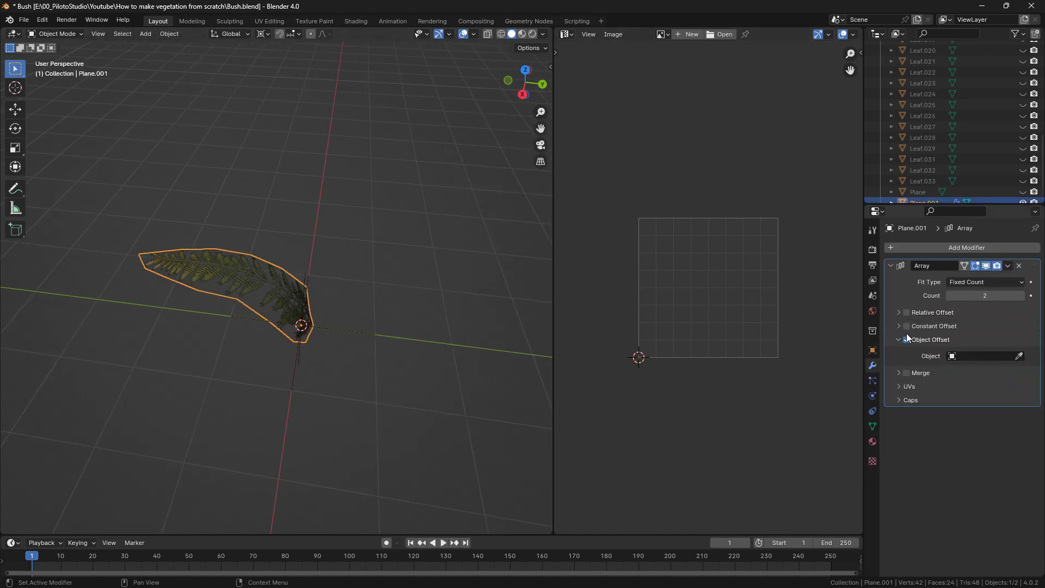
{"action": "left_click", "coordinate": [363, 323]}
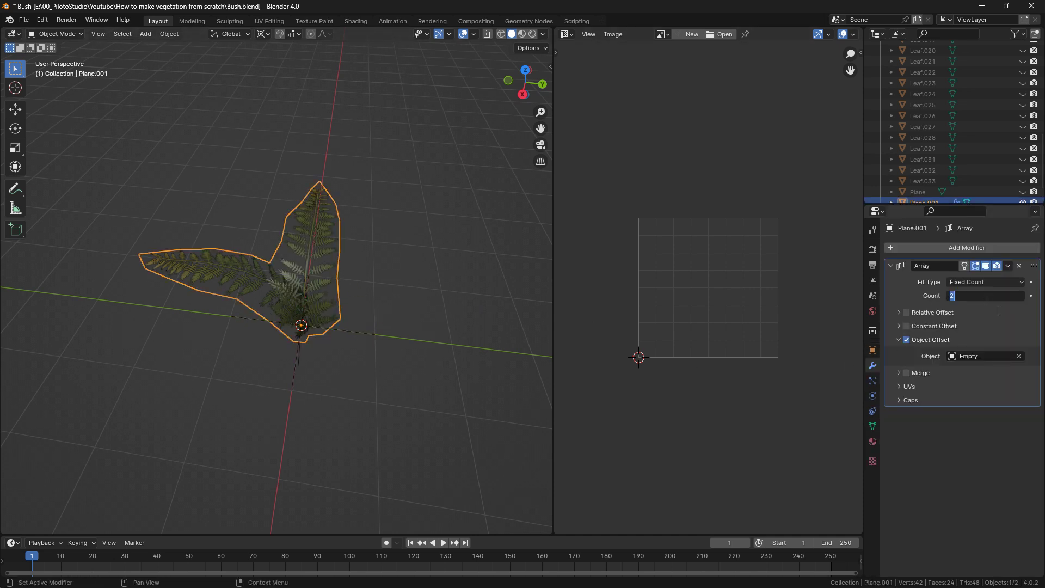
Step: Set the array count to 6 and rotate the empty about Z so the leaves spread around the origin
{"action": "double_click", "coordinate": [1019, 297]}
{"action": "left_click", "coordinate": [353, 338]}
{"action": "key", "text": "r"}
{"action": "key", "text": "z"}
{"action": "left_click", "coordinate": [406, 290]}
{"action": "middle_click_drag", "start_coordinate": [381, 305], "coordinate": [380, 293]}
{"action": "scroll", "coordinate": [354, 310], "scroll_direction": "down", "scroll_amount": 1}
{"action": "left_click", "coordinate": [295, 350]}
{"action": "left_click", "coordinate": [323, 303]}
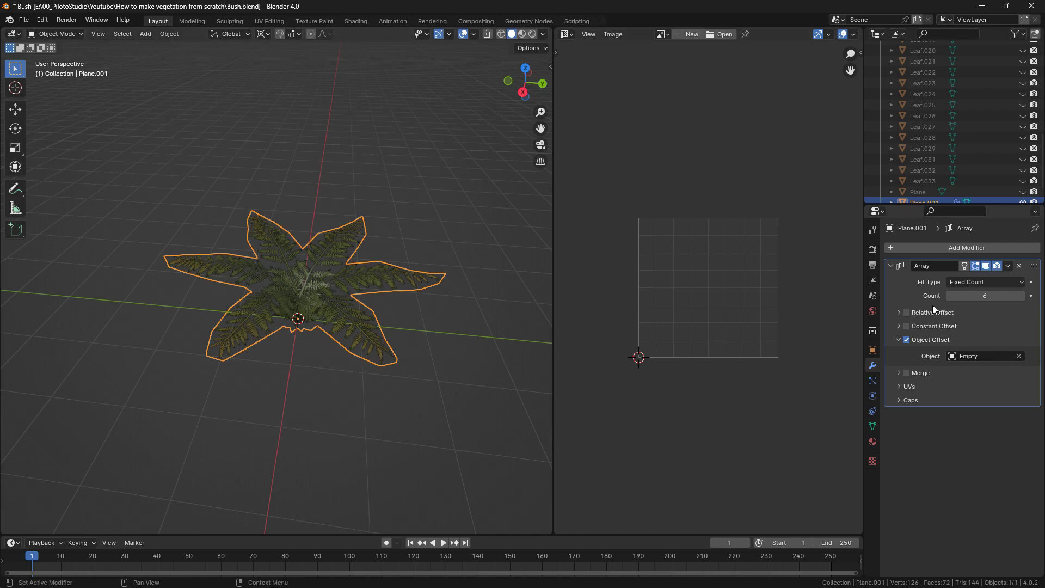
Step: Duplicate the leaf card in edit mode, raise the copy above the original and rotate it about Z
{"action": "key", "text": "ctrl+a"}
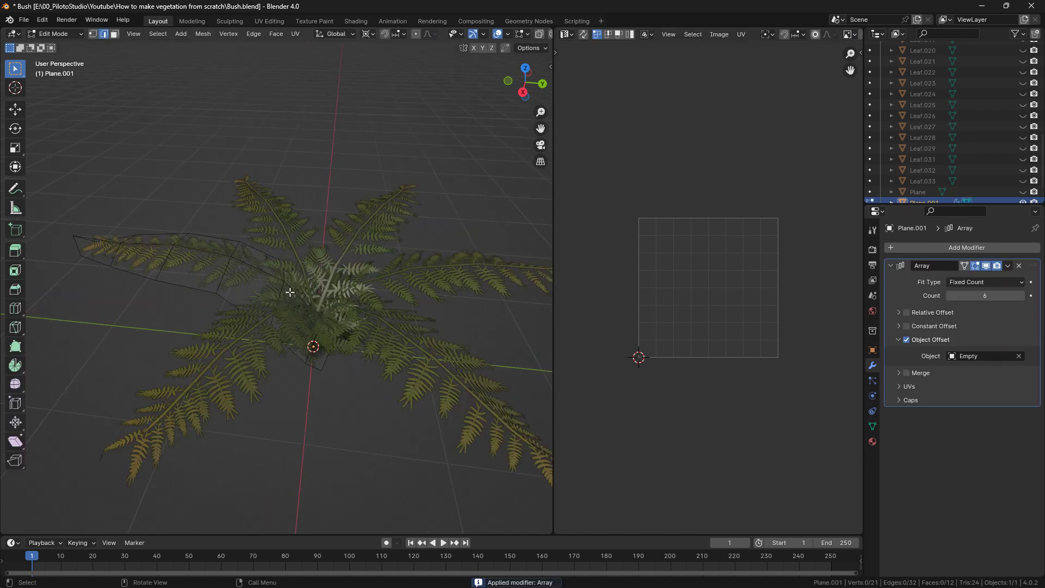
{"action": "key", "text": "g"}
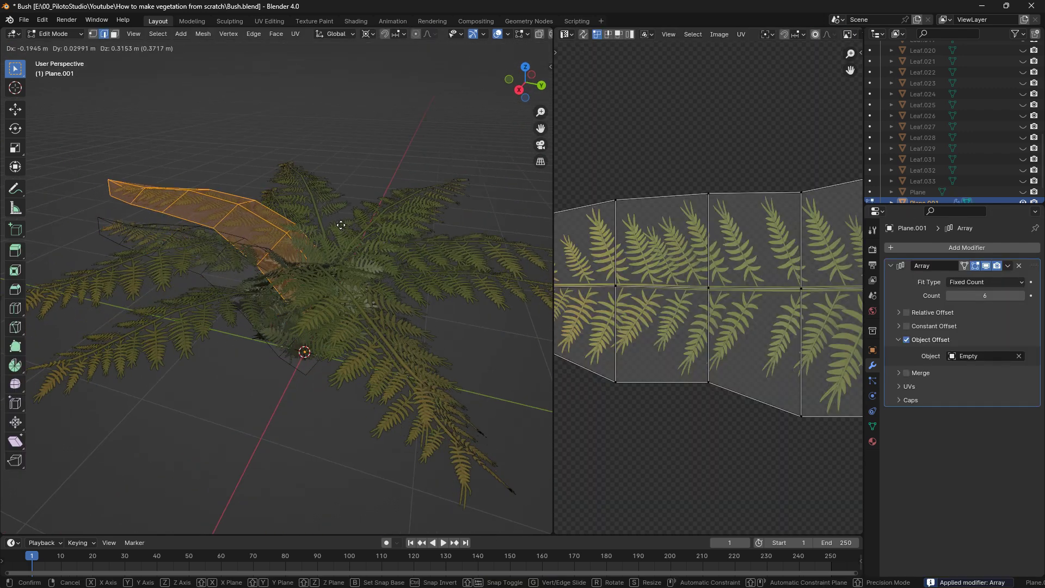
{"action": "left_click", "coordinate": [340, 228]}
{"action": "key", "text": "r"}
{"action": "key", "text": "z"}
{"action": "left_click", "coordinate": [364, 245]}
Step: Add a second leaf copy inside the array, rotate it about Z, scale it and reposition it near the bush's center
{"action": "middle_click_drag", "start_coordinate": [364, 245], "coordinate": [389, 348]}
{"action": "key", "text": "g"}
{"action": "left_click", "coordinate": [386, 359]}
{"action": "key", "text": "r"}
{"action": "key", "text": "z"}
{"action": "left_click", "coordinate": [394, 408]}
{"action": "key", "text": "s"}
{"action": "left_click", "coordinate": [383, 357]}
{"action": "key", "text": "g"}
{"action": "left_click", "coordinate": [368, 334]}
Step: Duplicate the leaf once more, rotate the copy about Z, scale it and move it into a gap in the bush
{"action": "middle_click_drag", "start_coordinate": [368, 333], "coordinate": [388, 321]}
{"action": "key", "text": "shift+d"}
{"action": "left_click", "coordinate": [406, 287]}
{"action": "middle_click_drag", "start_coordinate": [406, 287], "coordinate": [389, 375]}
{"action": "key", "text": "r"}
{"action": "key", "text": "z"}
{"action": "left_click", "coordinate": [373, 388]}
{"action": "key", "text": "s"}
{"action": "key", "text": "g"}
{"action": "left_click", "coordinate": [371, 35]}
{"action": "middle_click_drag", "start_coordinate": [389, 299], "coordinate": [455, 366]}
Step: Apply the Array modifier to the fern bush and select a single linked leaf in edit mode
{"action": "key", "text": "Tab"}
{"action": "scroll", "coordinate": [456, 366], "scroll_direction": "down", "scroll_amount": 5}
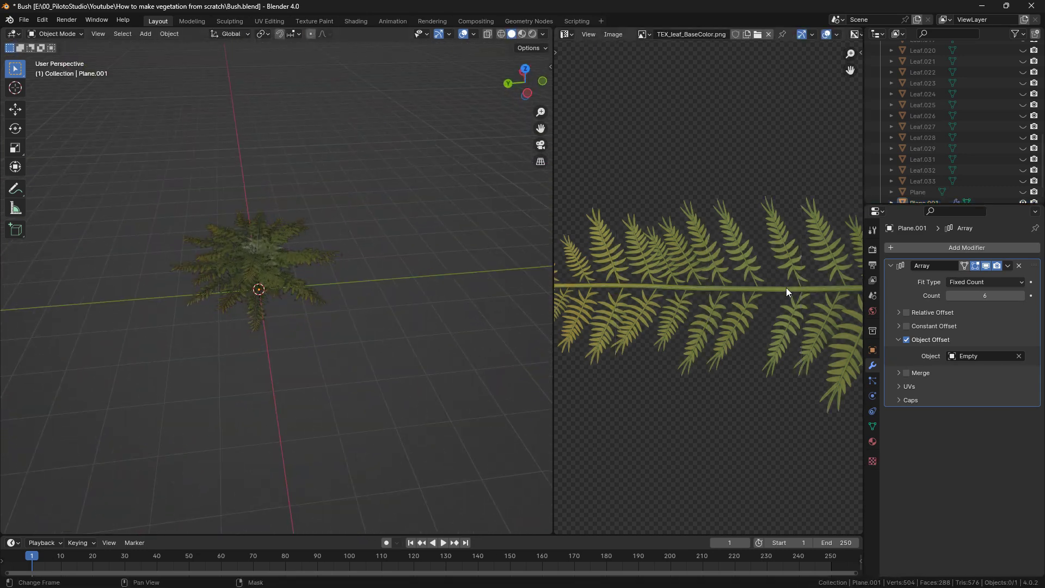
{"action": "scroll", "coordinate": [254, 234], "scroll_direction": "up", "scroll_amount": 4}
{"action": "key", "text": "ctrl+a"}
{"action": "key", "text": "Tab"}
{"action": "key", "text": "l"}
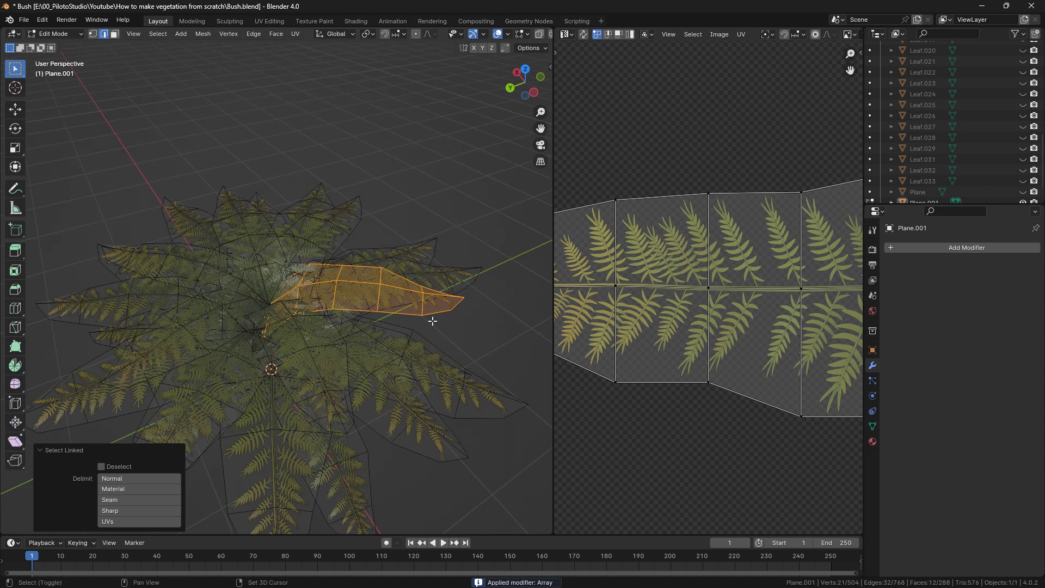
Step: Duplicate the selected leaf card and move the copy toward the middle of the fern bush
{"action": "key", "text": "shift+d"}
{"action": "left_click", "coordinate": [420, 313]}
{"action": "middle_click_drag", "start_coordinate": [421, 313], "coordinate": [397, 289]}
{"action": "key", "text": "g"}
{"action": "left_click", "coordinate": [386, 227]}
Step: Rotate the duplicated leaf about Z and reposition it from above so its base sits at the bush's center
{"action": "middle_click_drag", "start_coordinate": [387, 226], "coordinate": [507, 77]}
{"action": "key", "text": "r"}
{"action": "key", "text": "z"}
{"action": "left_click", "coordinate": [414, 299]}
{"action": "left_click", "coordinate": [495, 272]}
{"action": "key", "text": "g"}
{"action": "left_click", "coordinate": [474, 245]}
{"action": "key", "text": "g"}
{"action": "left_click", "coordinate": [428, 234]}
Step: Rotate one upper leaf about -13.6° from its tip vertex using connected proportional editing with Smooth falloff
{"action": "left_click", "coordinate": [94, 34]}
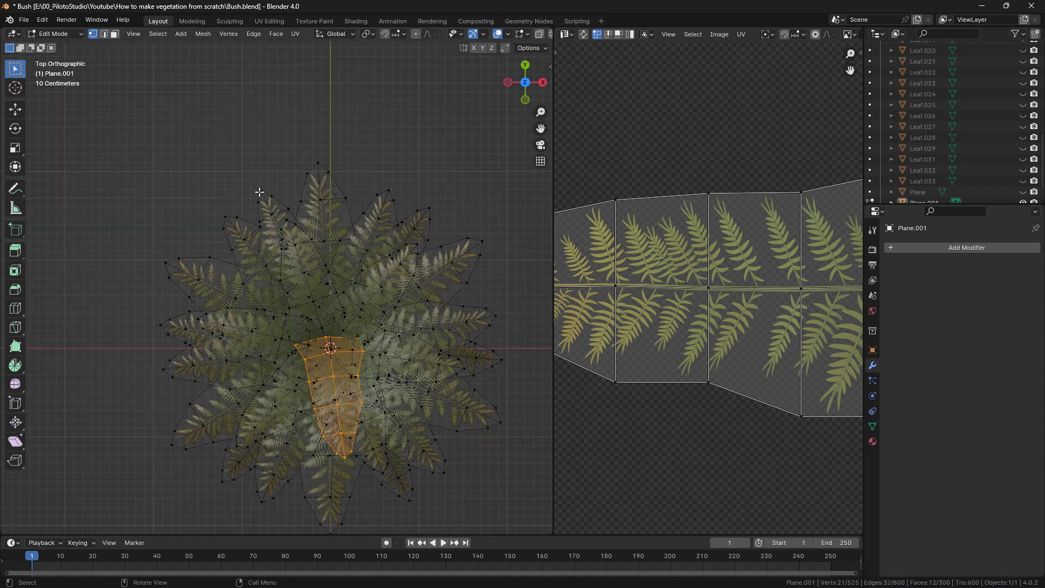
{"action": "left_click", "coordinate": [387, 189]}
{"action": "left_click", "coordinate": [416, 35]}
{"action": "key", "text": "r"}
{"action": "scroll", "coordinate": [399, 160], "scroll_direction": "up", "scroll_amount": 4}
{"action": "left_click", "coordinate": [398, 160]}
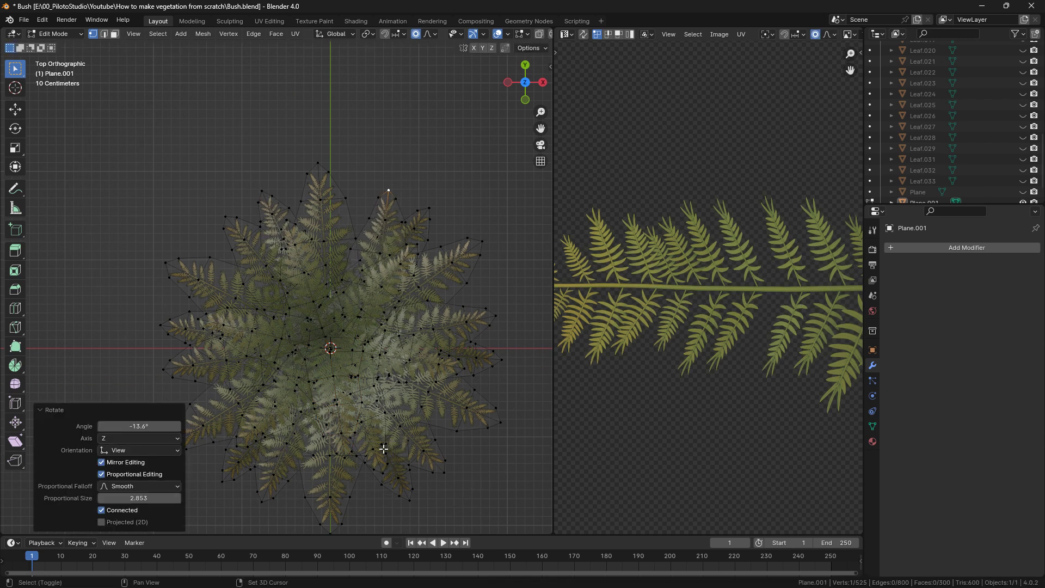
Step: Adjust vertices near the bush's center with proportional editing, and turn proportional editing off
{"action": "middle_click_drag", "start_coordinate": [401, 456], "coordinate": [408, 344], "text": "shift"}
{"action": "left_click", "coordinate": [330, 326]}
{"action": "key", "text": "g"}
{"action": "right_click", "coordinate": [331, 322]}
{"action": "left_click", "coordinate": [430, 35]}
{"action": "key", "text": "g"}
{"action": "left_click", "coordinate": [345, 341]}
{"action": "key", "text": "g"}
{"action": "left_click", "coordinate": [338, 327]}
{"action": "middle_click_drag", "start_coordinate": [338, 321], "coordinate": [354, 267]}
{"action": "left_click", "coordinate": [416, 34]}
Step: Select one complete outer leaf, duplicate it, and rotate and move the copy toward the bush's center
{"action": "scroll", "coordinate": [283, 272], "scroll_direction": "up", "scroll_amount": 4}
{"action": "left_click", "coordinate": [224, 349]}
{"action": "key", "text": "l"}
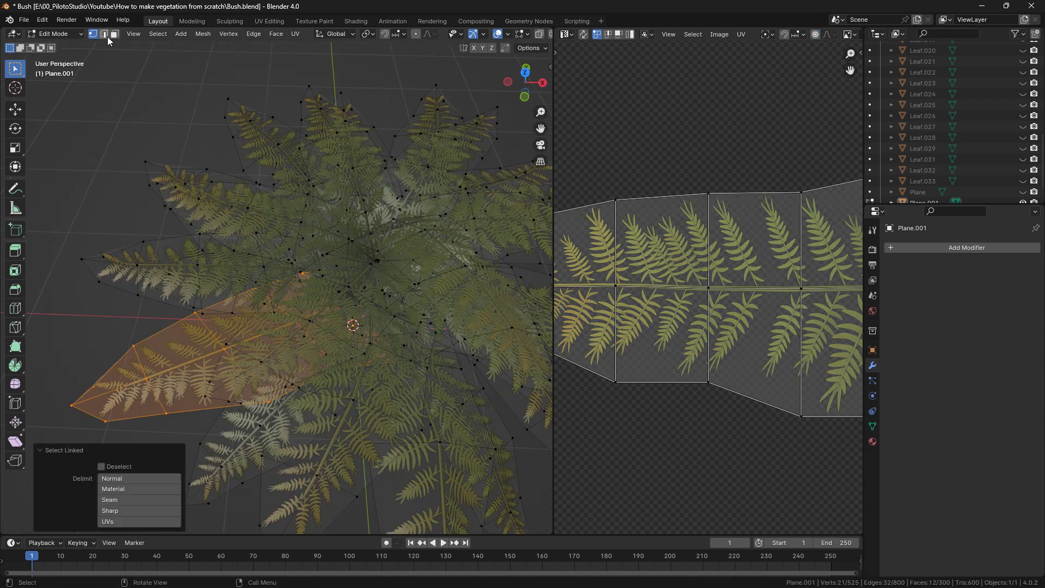
{"action": "left_click", "coordinate": [104, 33]}
{"action": "key", "text": "shift+d"}
{"action": "key", "text": "r"}
{"action": "key", "text": "g"}
{"action": "left_click", "coordinate": [352, 299]}
Step: Duplicate the leaf again, and rotate, scale and move the new copy to fill another gap in the bush
{"action": "key", "text": "shift+d"}
{"action": "left_click", "coordinate": [405, 306]}
{"action": "middle_click_drag", "start_coordinate": [406, 306], "coordinate": [405, 228]}
{"action": "key", "text": "r"}
{"action": "key", "text": "s"}
{"action": "key", "text": "g"}
{"action": "middle_click_drag", "start_coordinate": [381, 321], "coordinate": [472, 316]}
{"action": "key", "text": "r"}
{"action": "key", "text": "g"}
{"action": "middle_click_drag", "start_coordinate": [472, 217], "coordinate": [313, 226]}
Step: Leave edit mode and save the Bush.blend file
{"action": "key", "text": "Tab"}
{"action": "scroll", "coordinate": [375, 193], "scroll_direction": "up", "scroll_amount": 3}
{"action": "key", "text": "ctrl+s"}
{"action": "middle_click_drag", "start_coordinate": [374, 192], "coordinate": [287, 202]}
{"action": "left_click", "coordinate": [937, 245]}
{"action": "mouse_move", "coordinate": [936, 244]}
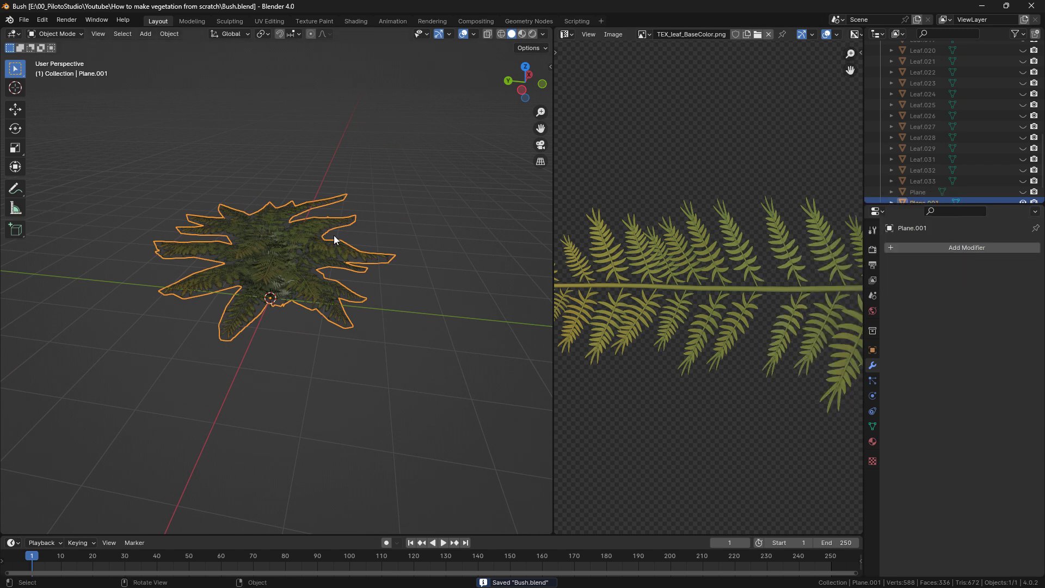
{"action": "right_click", "coordinate": [339, 199]}
{"action": "middle_click_drag", "start_coordinate": [338, 196], "coordinate": [371, 261]}
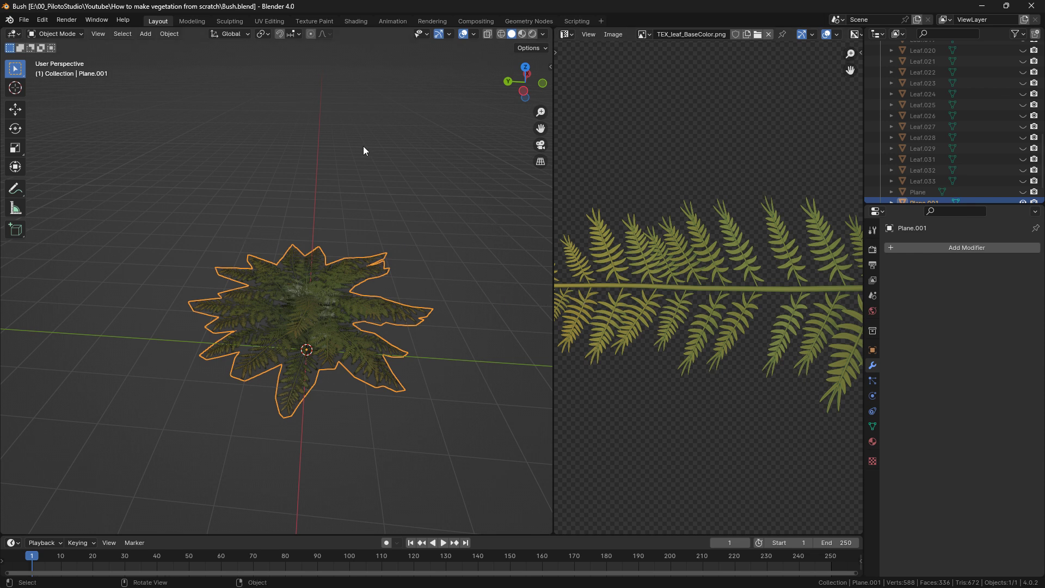
{"action": "mouse_move", "coordinate": [320, 357]}
{"action": "middle_mouse_down"}
{"action": "mouse_move", "coordinate": [297, 390]}
{"action": "mouse_move", "coordinate": [174, 383]}
{"action": "mouse_move", "coordinate": [465, 386]}
{"action": "mouse_move", "coordinate": [251, 414]}
{"action": "mouse_move", "coordinate": [210, 377]}
{"action": "mouse_move", "coordinate": [336, 349]}
{"action": "middle_mouse_up"}
{"action": "scroll", "coordinate": [210, 377], "scroll_direction": "up", "scroll_amount": 4}
{"action": "scroll", "coordinate": [254, 369], "scroll_direction": "down", "scroll_amount": 4}
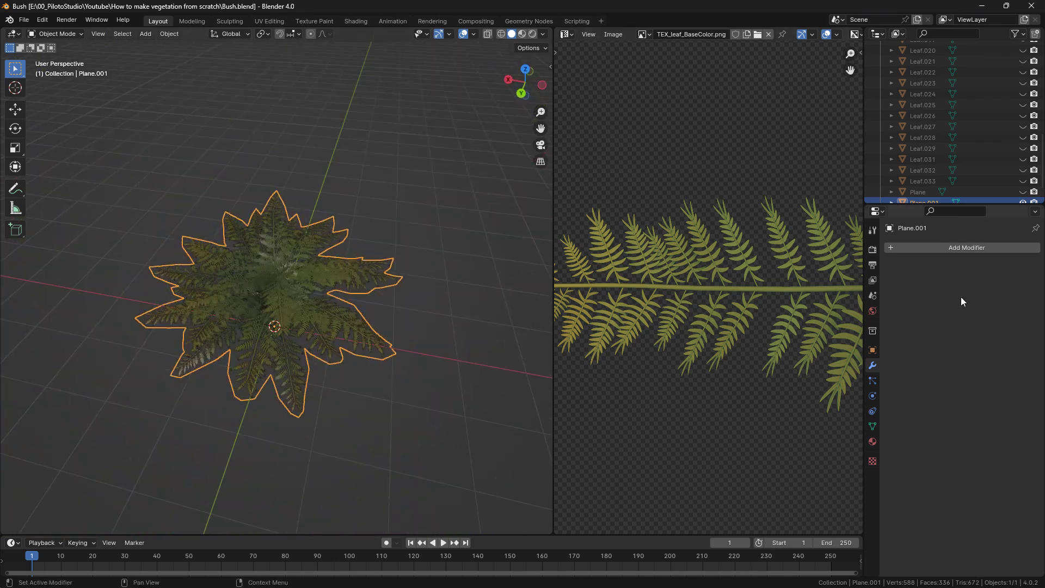
Step: Add a Normal Edit modifier to the fern bush and enable Auto Smooth in its mesh normals
{"action": "left_click", "coordinate": [973, 248]}
{"action": "mouse_move", "coordinate": [918, 240]}
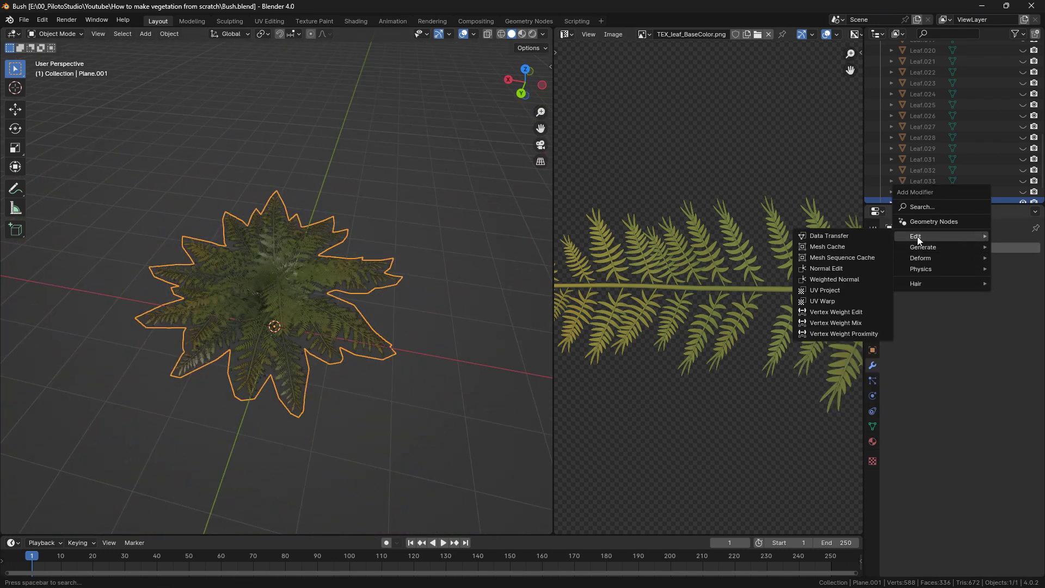
{"action": "left_click", "coordinate": [837, 270]}
{"action": "scroll", "coordinate": [434, 290], "scroll_direction": "down", "scroll_amount": 2}
{"action": "left_click", "coordinate": [872, 427]}
{"action": "left_click", "coordinate": [906, 456]}
{"action": "left_click", "coordinate": [950, 474]}
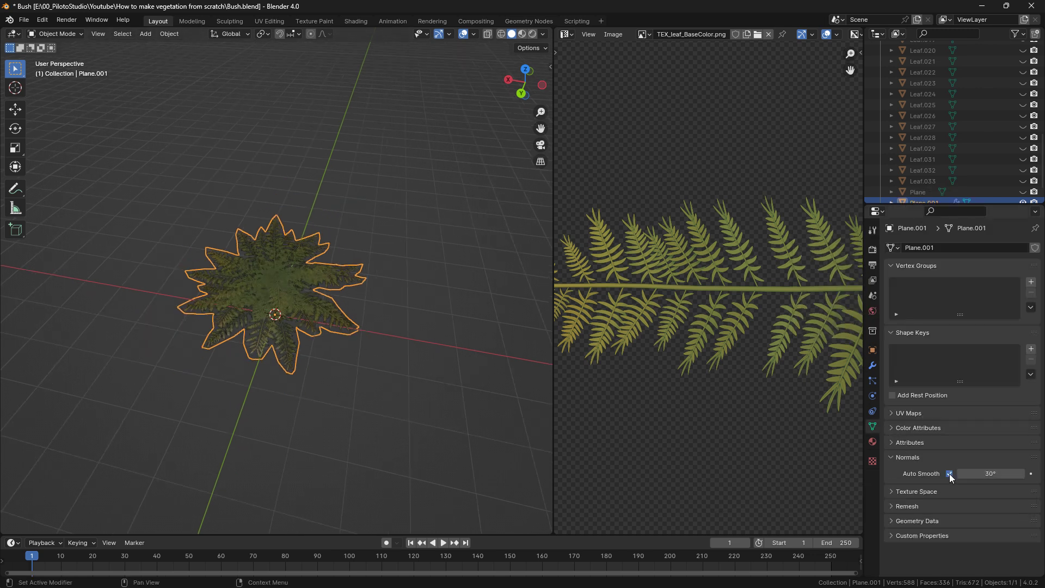
{"action": "left_click", "coordinate": [872, 364]}
{"action": "middle_click_drag", "start_coordinate": [392, 335], "coordinate": [467, 339]}
{"action": "key", "text": "shift+a"}
{"action": "mouse_move", "coordinate": [466, 339]}
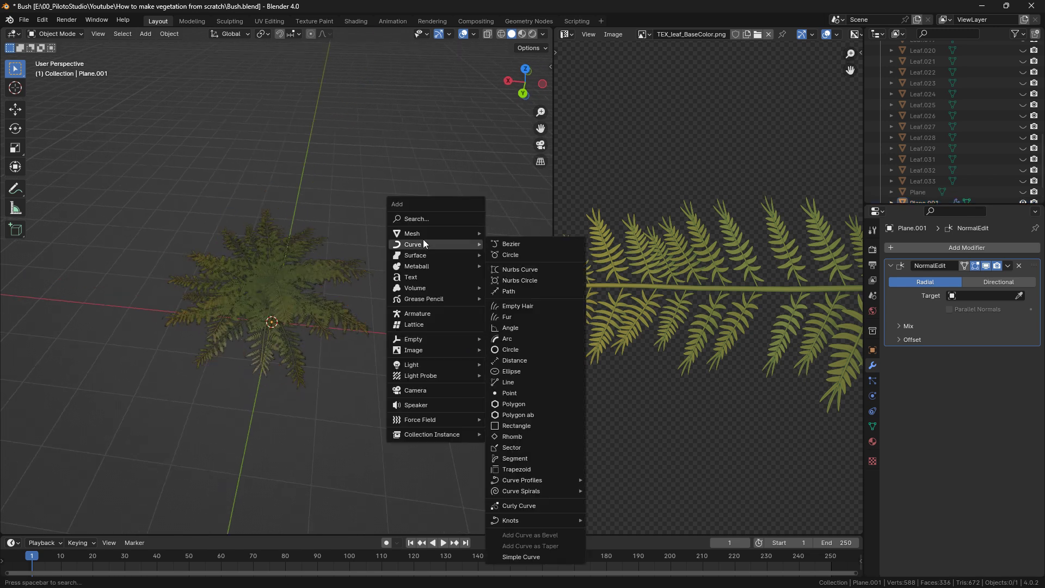
{"action": "middle_click_drag", "start_coordinate": [381, 281], "coordinate": [469, 328]}
{"action": "left_click", "coordinate": [260, 372]}
{"action": "left_click", "coordinate": [469, 327]}
Step: Add a UV sphere and raise it along Z from the bush's center
{"action": "key", "text": "shift+a"}
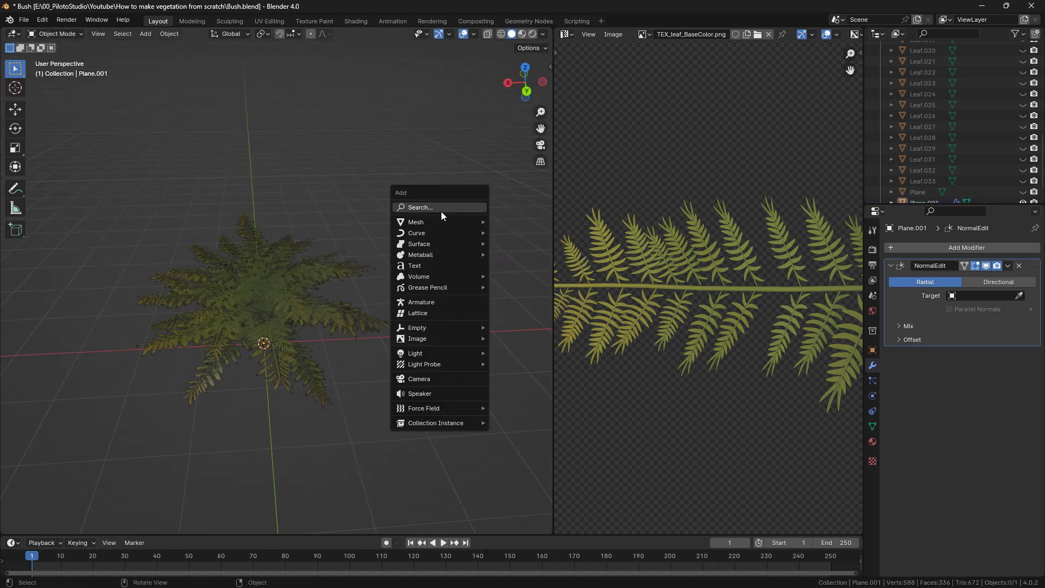
{"action": "mouse_move", "coordinate": [472, 224]}
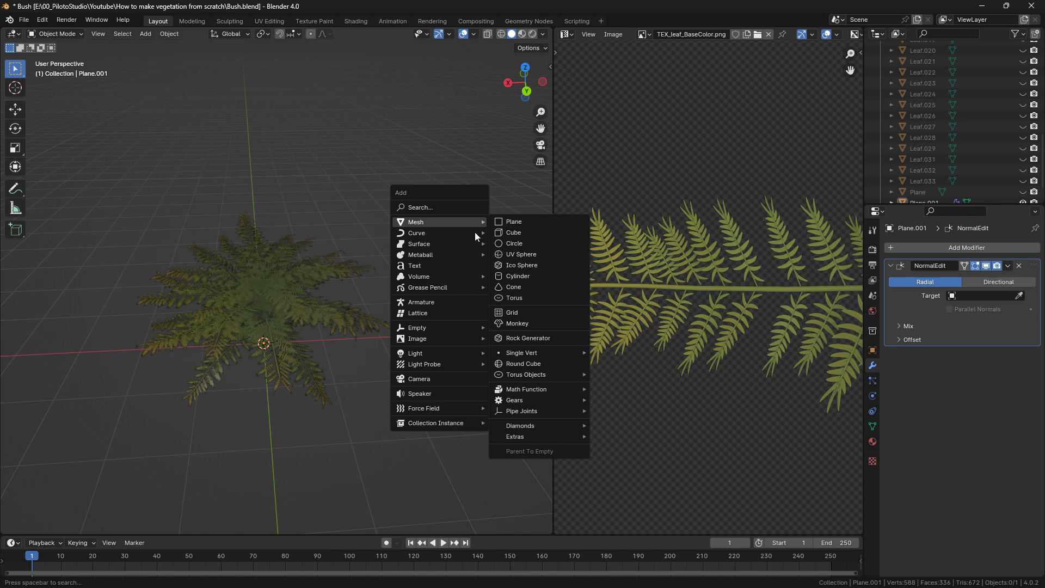
{"action": "left_click", "coordinate": [517, 256]}
{"action": "key", "text": "g"}
{"action": "key", "text": "z"}
{"action": "left_click", "coordinate": [433, 229]}
Step: Scale the sphere down and raise it about 0.56 m along Z so it floats above the bush
{"action": "key", "text": "s"}
{"action": "left_click", "coordinate": [351, 232]}
{"action": "key", "text": "g"}
{"action": "key", "text": "z"}
{"action": "left_click", "coordinate": [327, 202]}
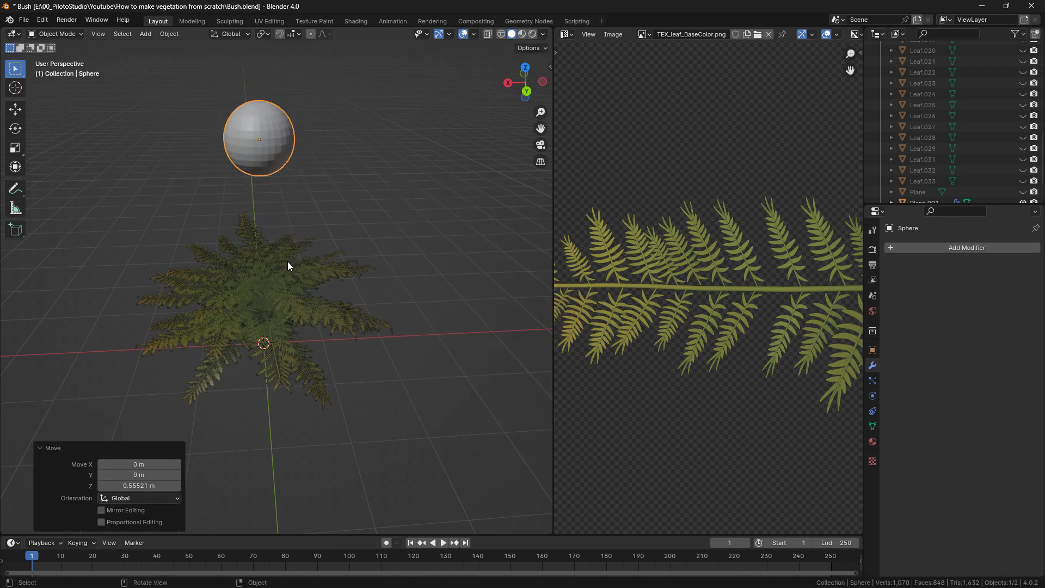
Step: Set the sphere as the target of the fern bush's Normal Edit modifier in Radial mode
{"action": "left_click", "coordinate": [288, 265]}
{"action": "middle_click_drag", "start_coordinate": [332, 297], "coordinate": [403, 168]}
{"action": "left_click", "coordinate": [1019, 296]}
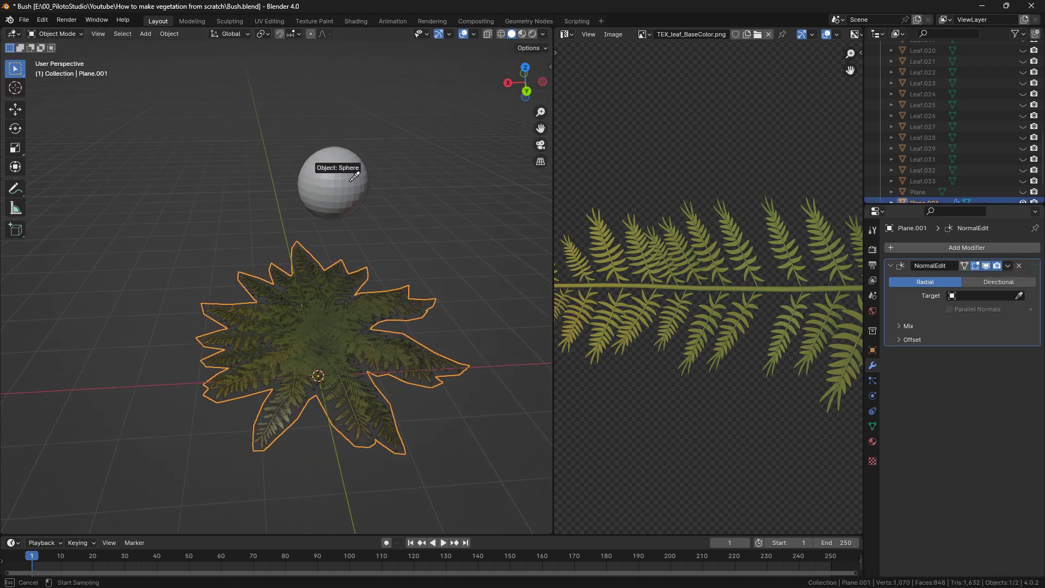
{"action": "left_click", "coordinate": [354, 174]}
Step: Move the sphere about 4.23 m down along Z so it lies beneath the fern bush
{"action": "left_click", "coordinate": [325, 236]}
{"action": "middle_click_drag", "start_coordinate": [351, 213], "coordinate": [316, 187]}
{"action": "left_click", "coordinate": [355, 307]}
{"action": "scroll", "coordinate": [354, 305], "scroll_direction": "down", "scroll_amount": 2}
{"action": "left_click", "coordinate": [328, 205]}
{"action": "key", "text": "g"}
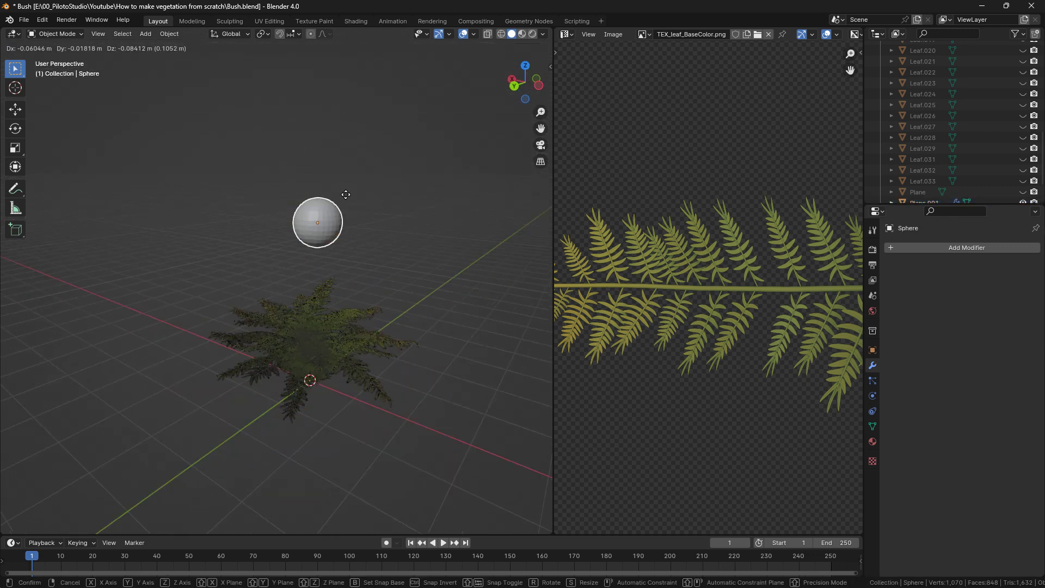
{"action": "key", "text": "z"}
{"action": "left_click", "coordinate": [363, 390]}
{"action": "middle_click_drag", "start_coordinate": [364, 391], "coordinate": [282, 325]}
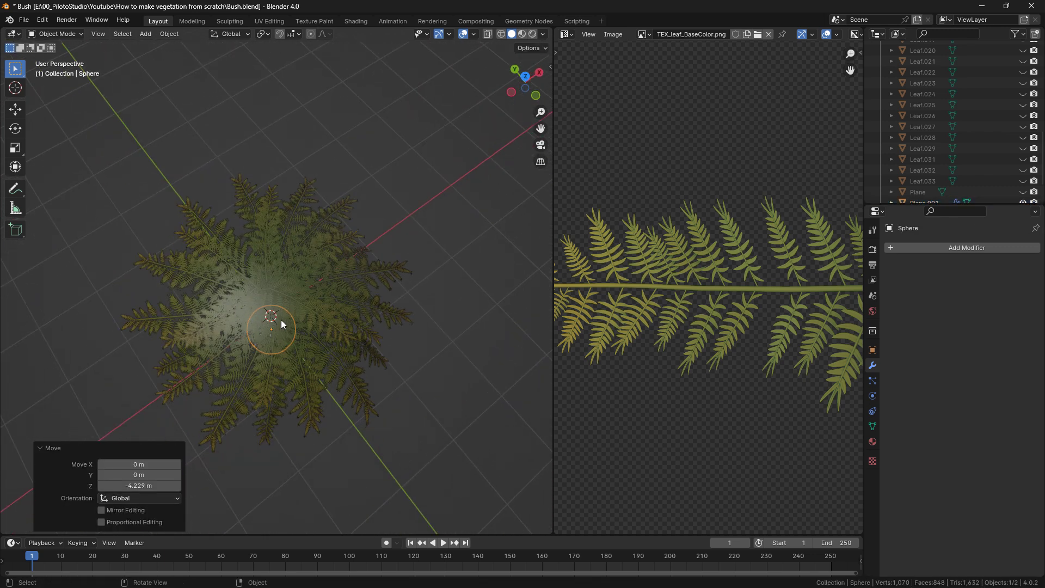
Step: Compare the fern bush's shading with the Normal Edit modifier shown and hidden in the viewport
{"action": "middle_click_drag", "start_coordinate": [294, 309], "coordinate": [252, 301]}
{"action": "left_click", "coordinate": [253, 301]}
{"action": "left_click", "coordinate": [986, 266]}
{"action": "left_click", "coordinate": [986, 267]}
{"action": "left_click", "coordinate": [986, 267]}
{"action": "left_click", "coordinate": [986, 266]}
{"action": "left_click", "coordinate": [986, 266]}
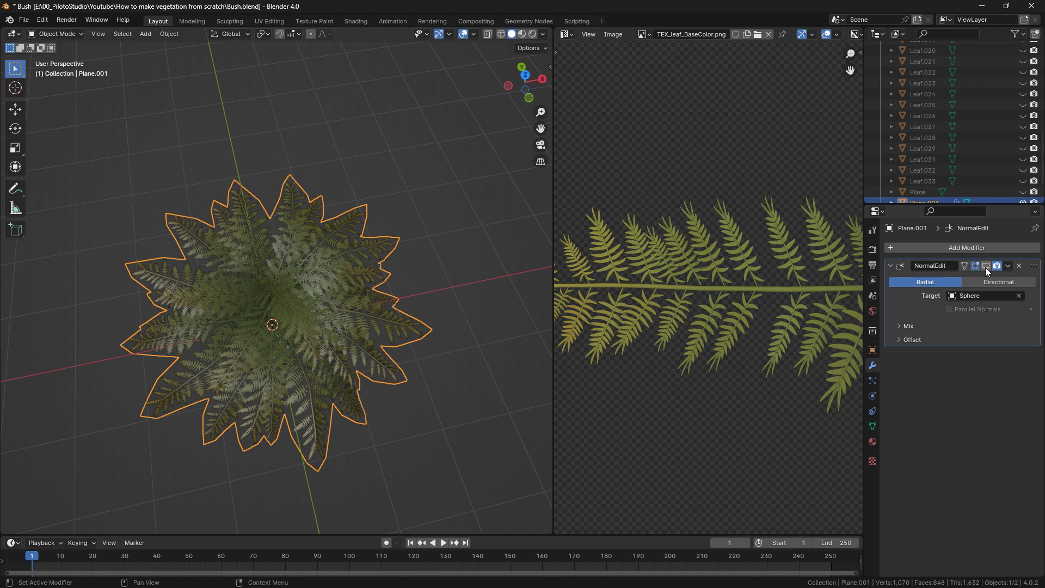
{"action": "mouse_move", "coordinate": [316, 289]}
{"action": "middle_mouse_down"}
{"action": "mouse_move", "coordinate": [296, 414]}
{"action": "mouse_move", "coordinate": [274, 316]}
{"action": "mouse_move", "coordinate": [322, 280]}
{"action": "middle_mouse_up"}
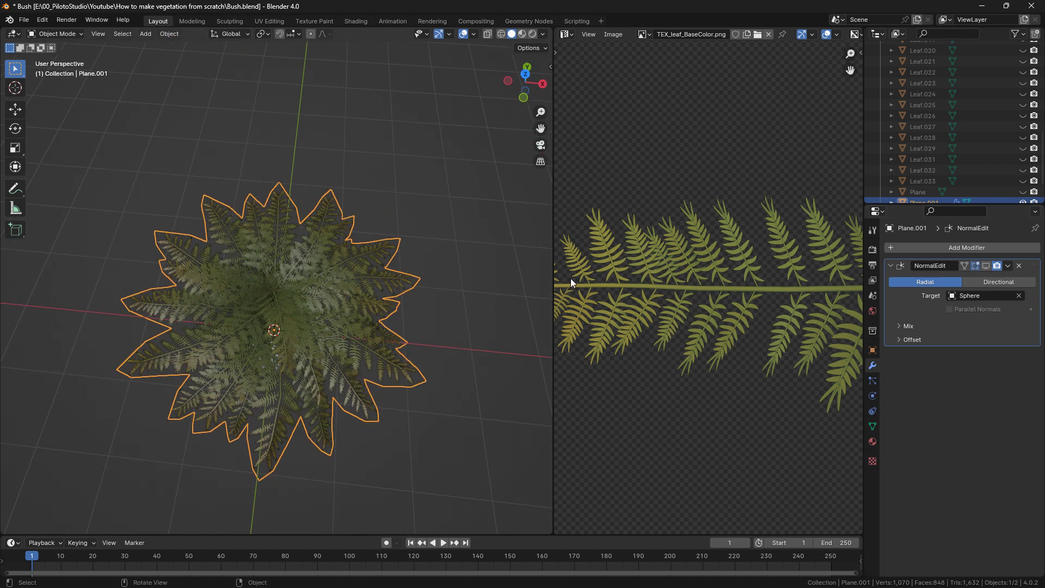
{"action": "left_click", "coordinate": [985, 268]}
{"action": "left_click", "coordinate": [984, 266]}
{"action": "mouse_move", "coordinate": [136, 309]}
{"action": "middle_mouse_down"}
{"action": "mouse_move", "coordinate": [262, 266]}
{"action": "mouse_move", "coordinate": [277, 357]}
{"action": "mouse_move", "coordinate": [275, 338]}
{"action": "middle_mouse_up"}
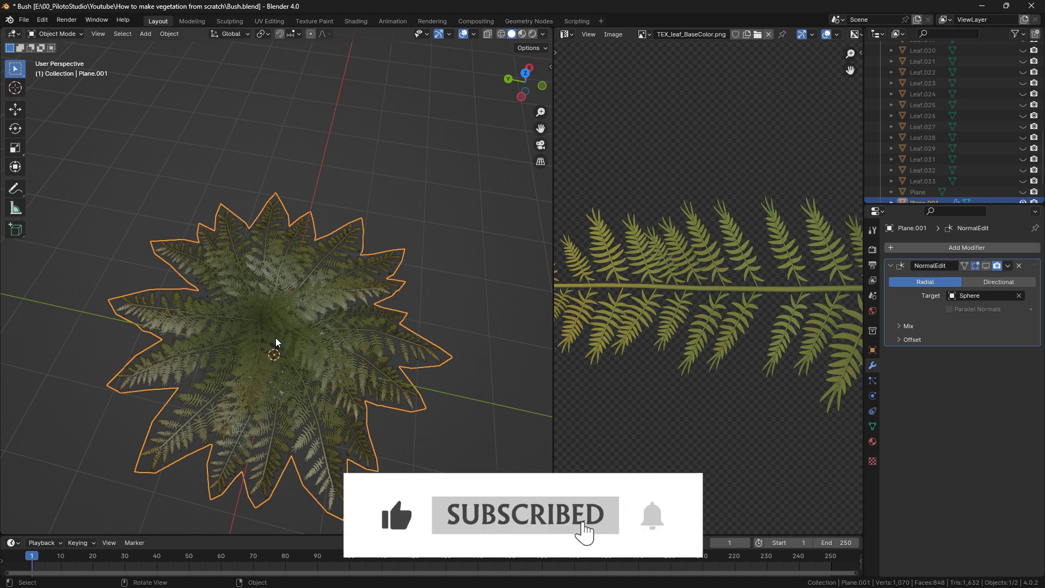
Step: Apply the Normal Edit modifier to the fern bush
{"action": "middle_click_drag", "start_coordinate": [276, 342], "coordinate": [279, 309]}
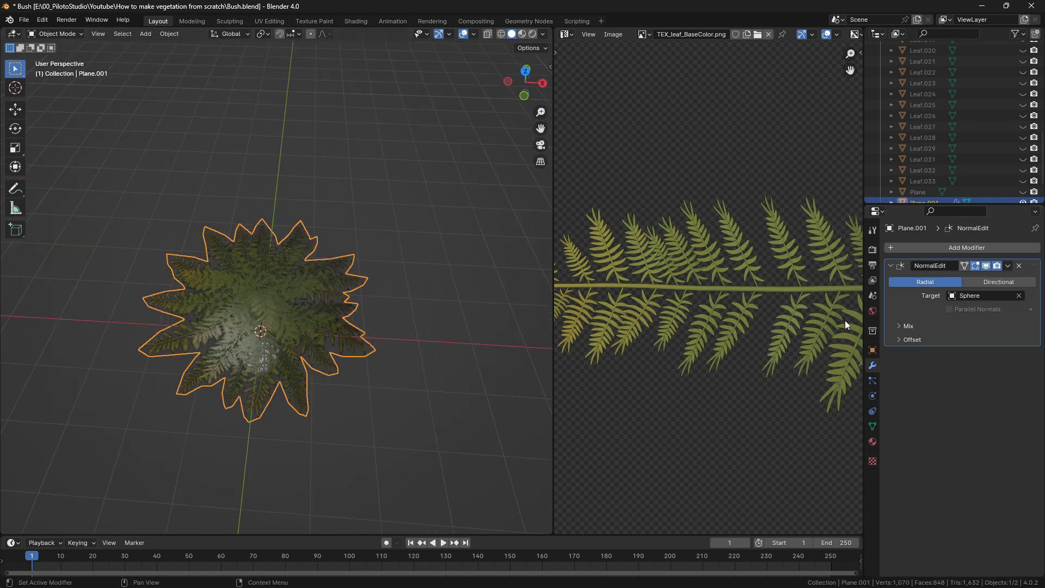
{"action": "key", "text": "ctrl+a"}
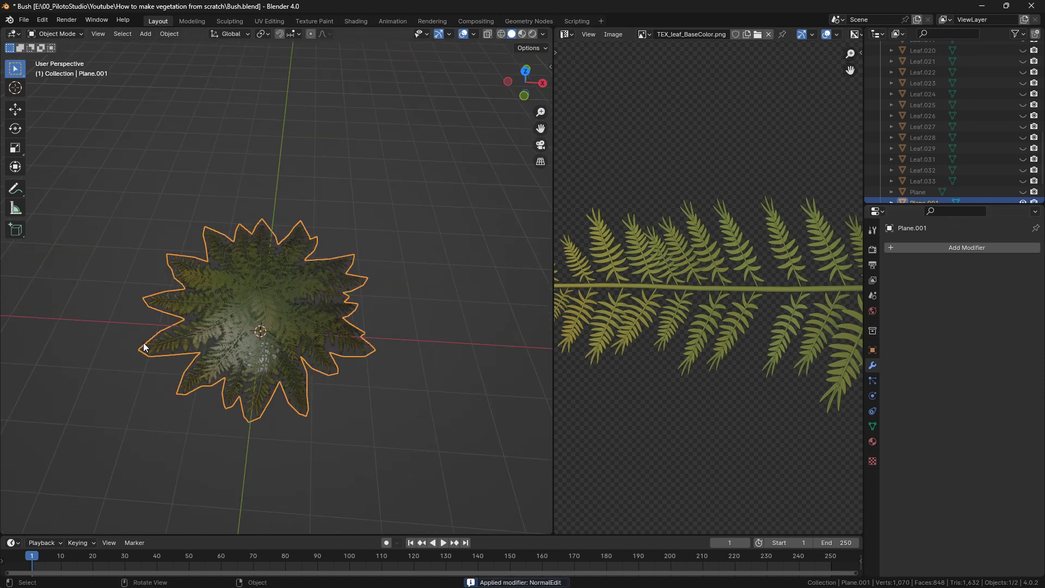